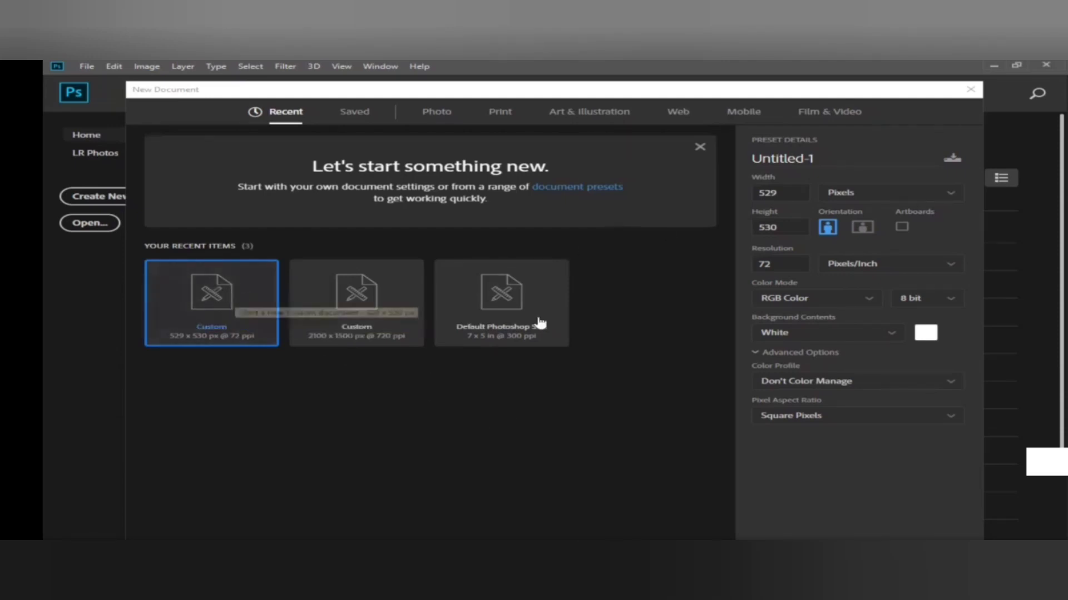
# Create a new 529 x 530 pixel RGB document at 72 pixels/inch with a white background.
pyautogui.click(848, 539)
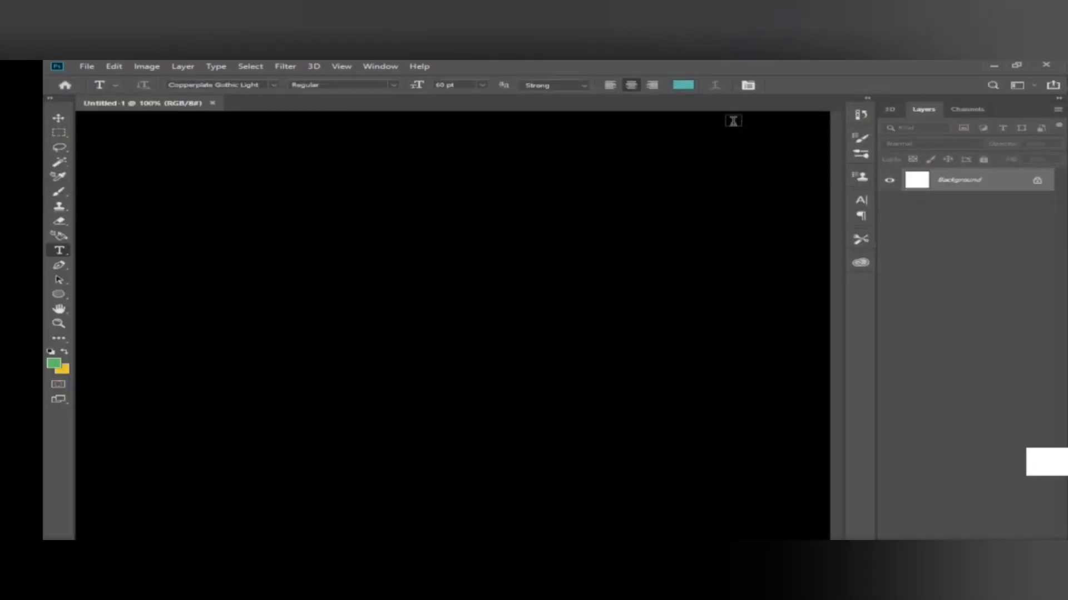
pyautogui.hotkey('ctrl', '0')
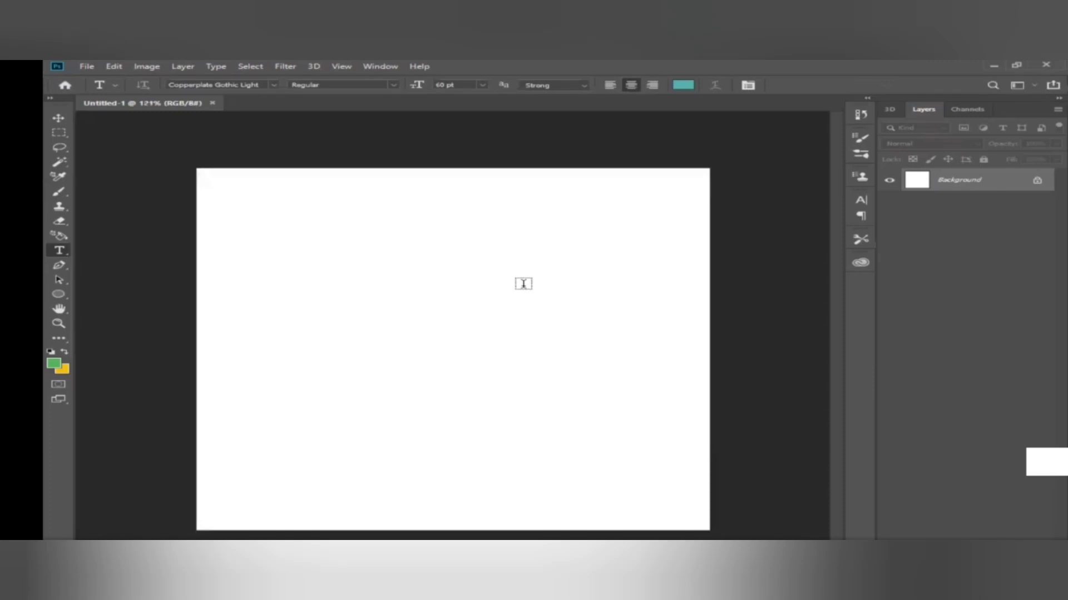
pyautogui.hotkey('ctrl', '+')
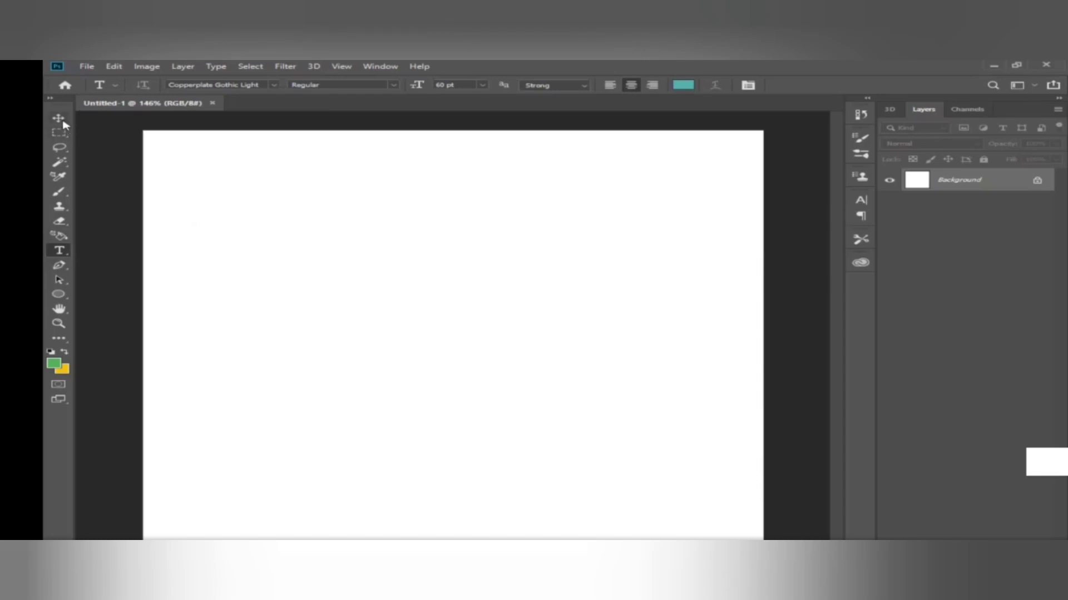
# Start a line of horizontal text on the canvas with the Horizontal Type tool.
pyautogui.rightClick(60, 252)
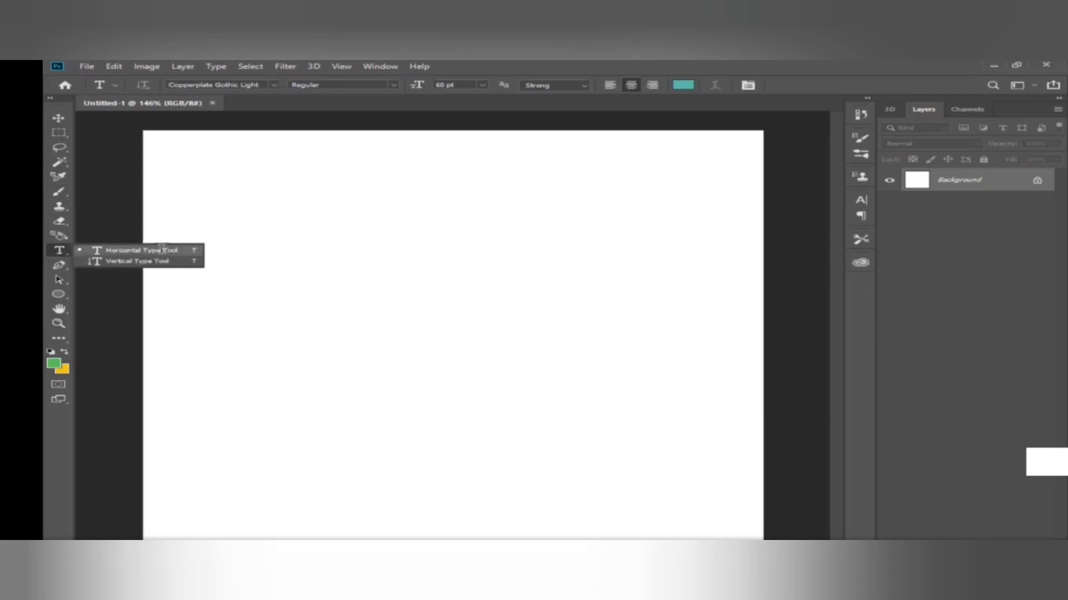
pyautogui.click(162, 253)
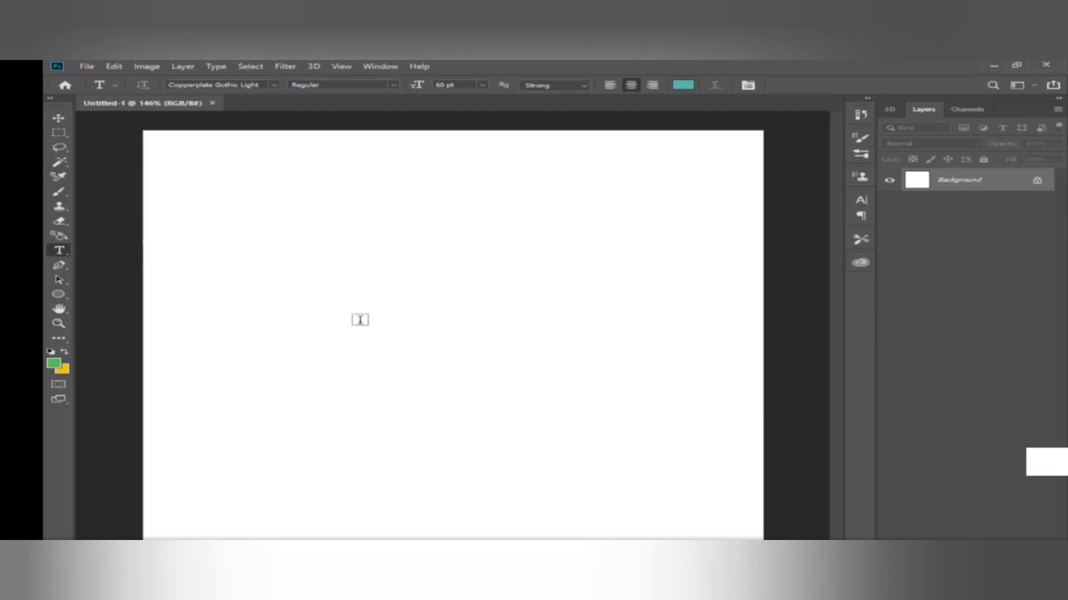
pyautogui.click(358, 320)
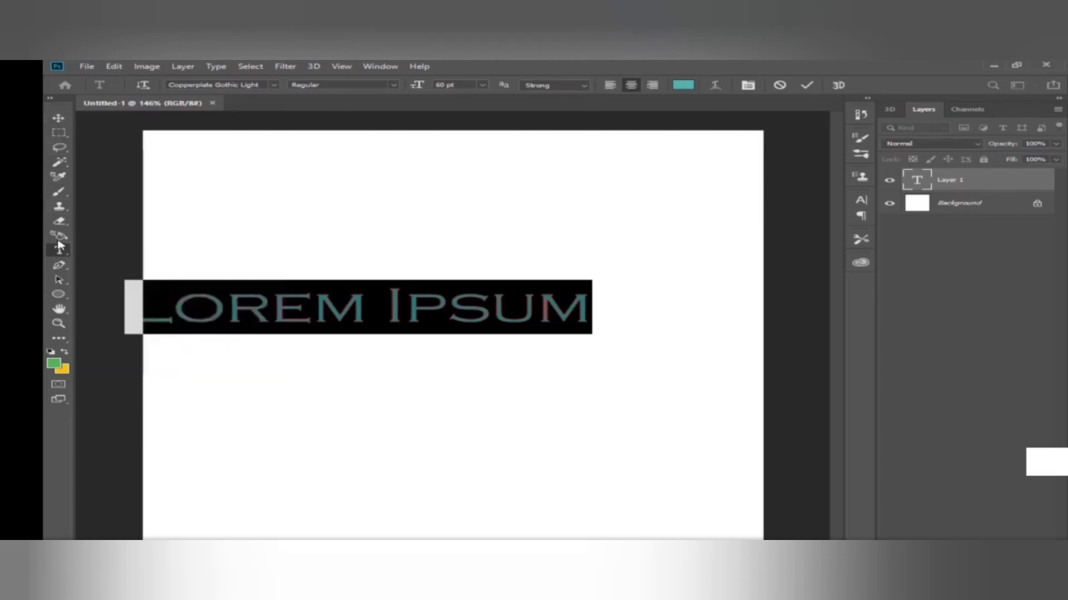
# Delete some of the last letters of the Lorem Ipsum placeholder text.
pyautogui.click(299, 317)
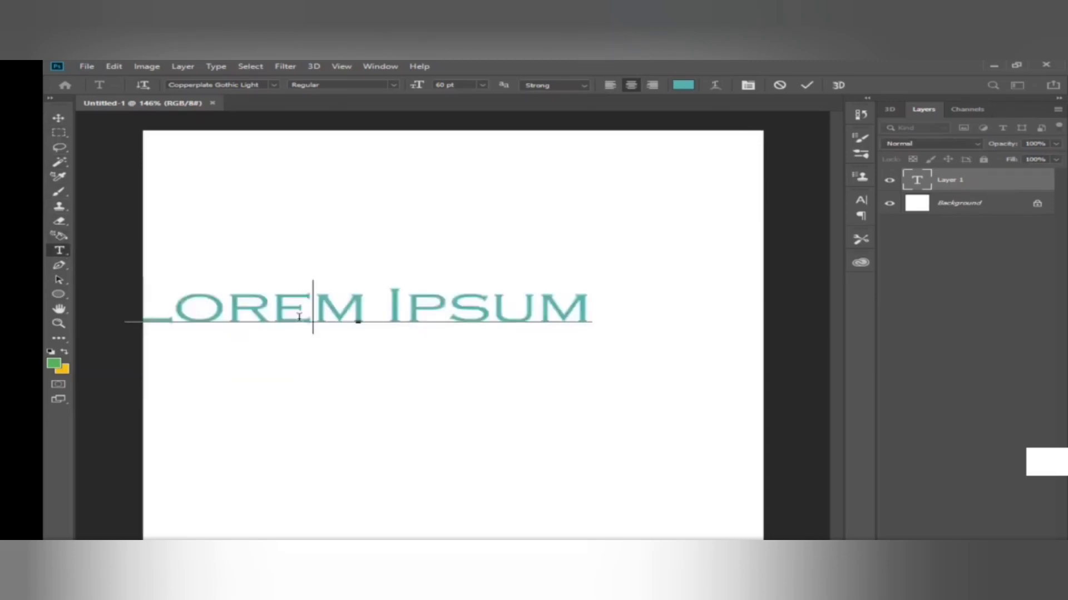
pyautogui.press('Right')
pyautogui.press('Right')
pyautogui.press('Right')
pyautogui.press('Right')
pyautogui.press('Right')
pyautogui.press('Right')
pyautogui.press('Right')
pyautogui.press('BackSpace')
pyautogui.press('BackSpace')
pyautogui.press('BackSpace')
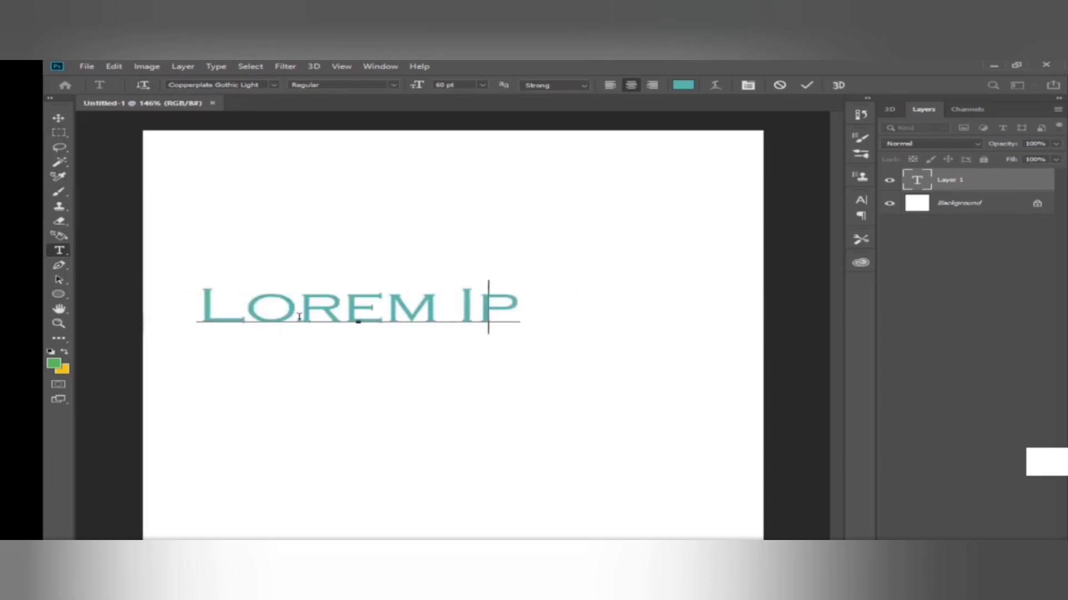
# Replace the placeholder text with PAKISTAN and move the text to the middle of the canvas.
pyautogui.press('Left')
pyautogui.press('Left')
pyautogui.press('Left')
pyautogui.press('Left')
pyautogui.hotkey('ctrl', 'a')
pyautogui.press('BackSpace')
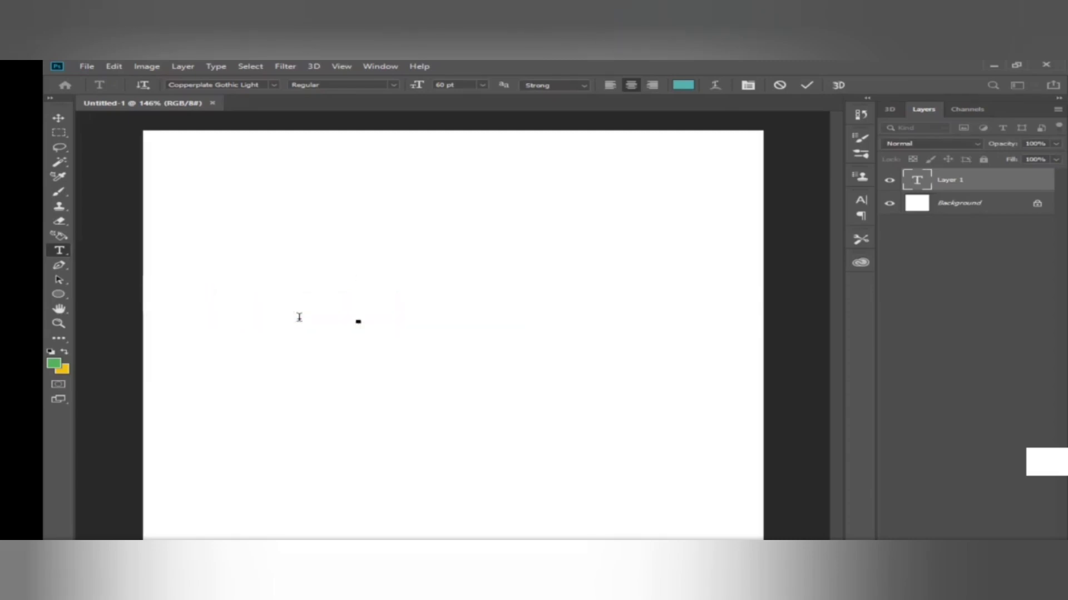
pyautogui.write('PAKI ')
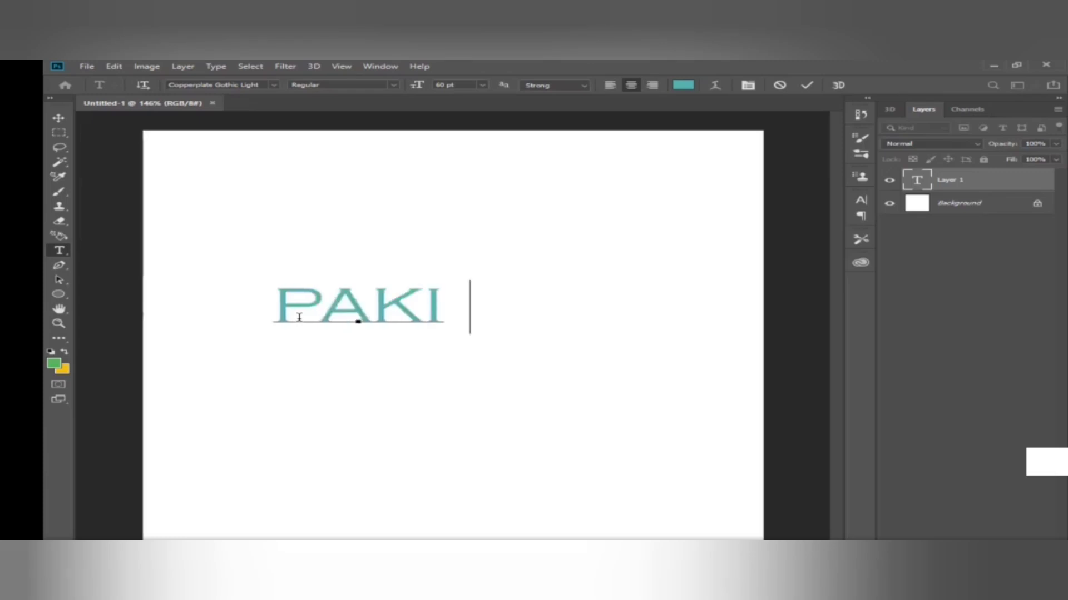
pyautogui.write('STAN')
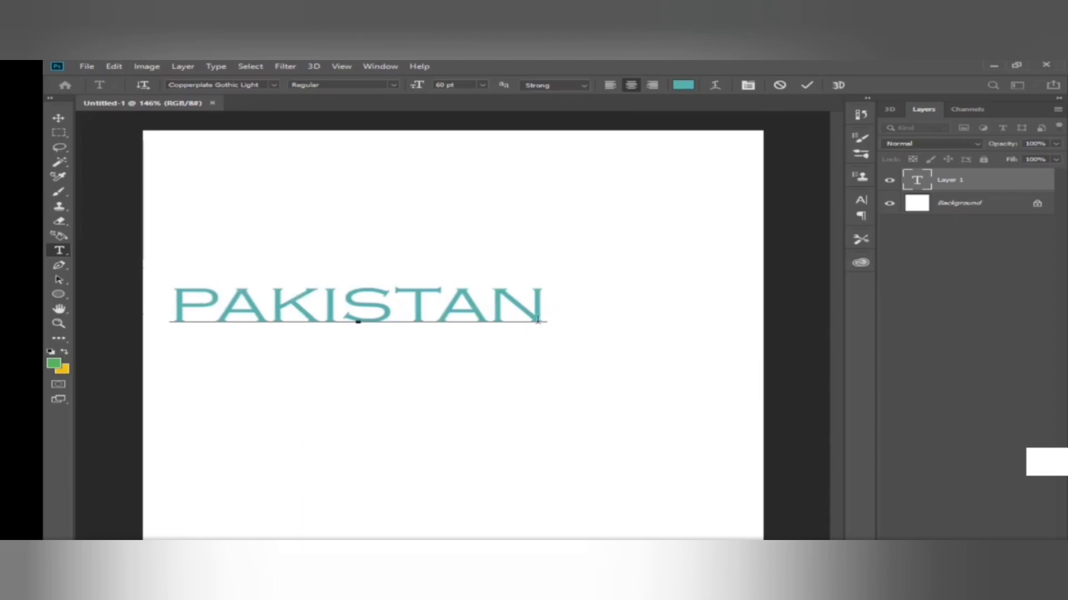
pyautogui.click(58, 119)
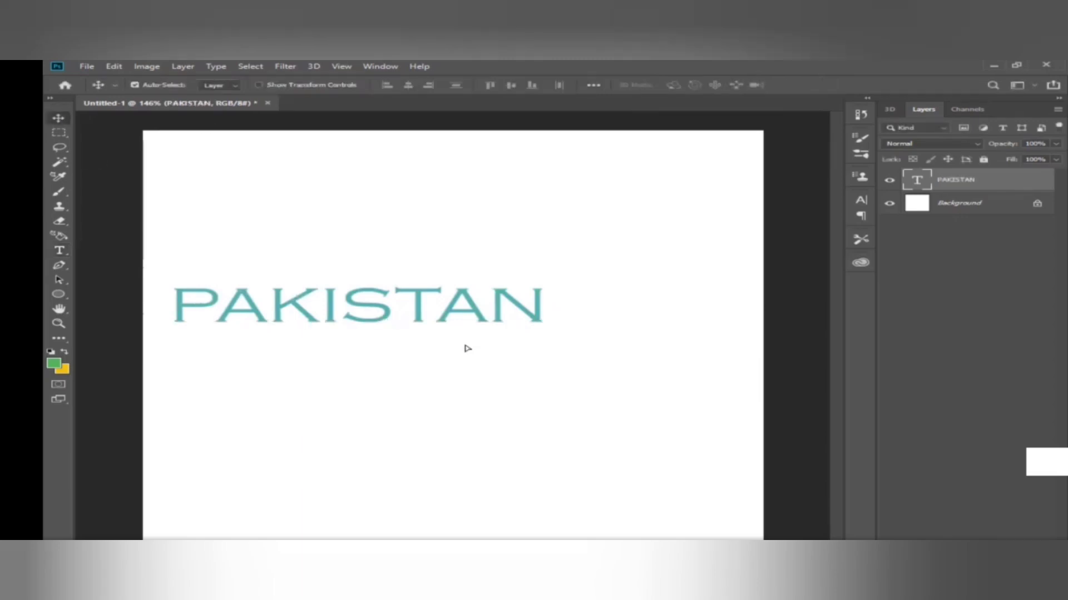
pyautogui.moveTo(467, 348); pyautogui.dragTo(473, 338)
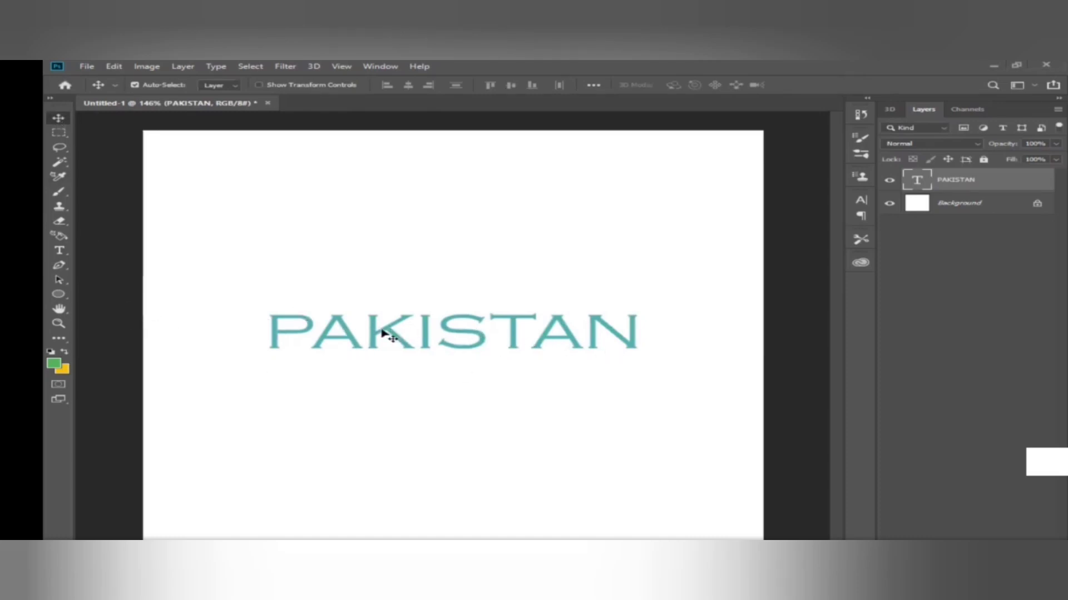
# Change the font of the whole word PAKISTAN to Cooper Black and commit the text edit.
pyautogui.click(59, 250)
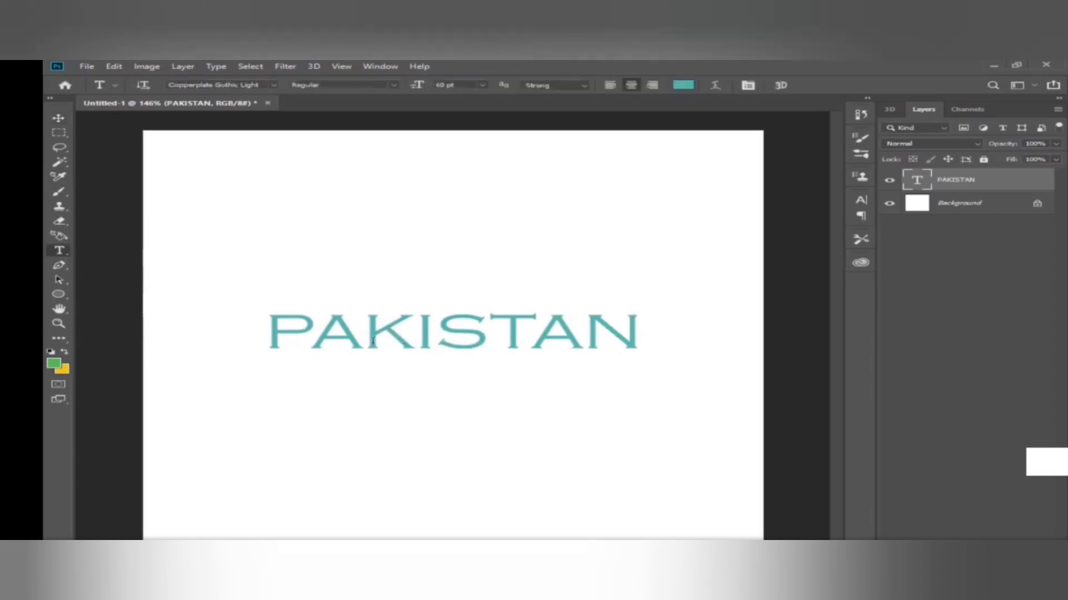
pyautogui.click(528, 338)
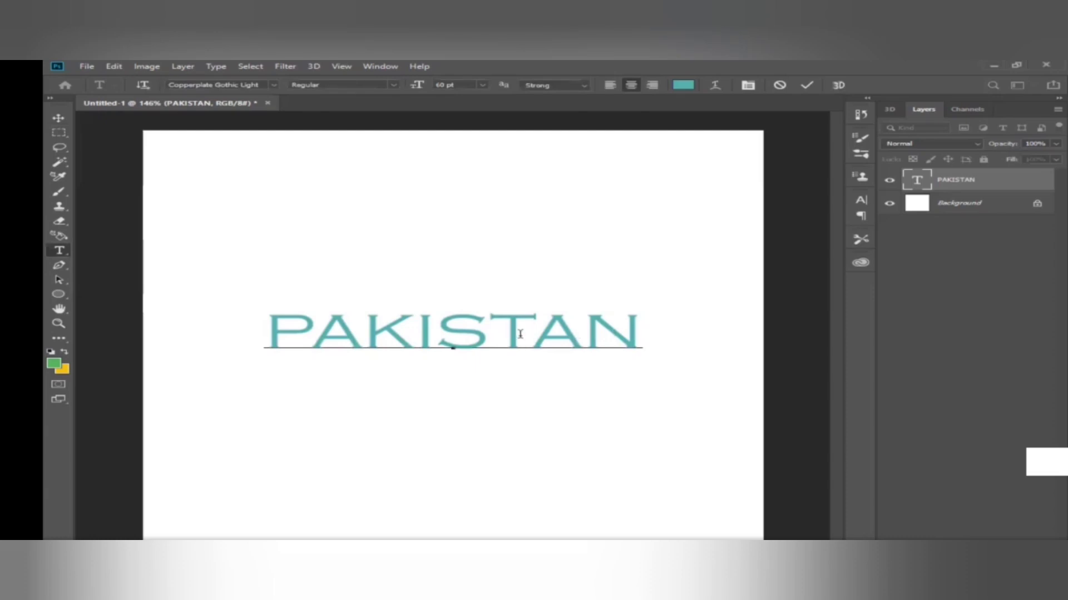
pyautogui.moveTo(640, 328); pyautogui.dragTo(423, 323)
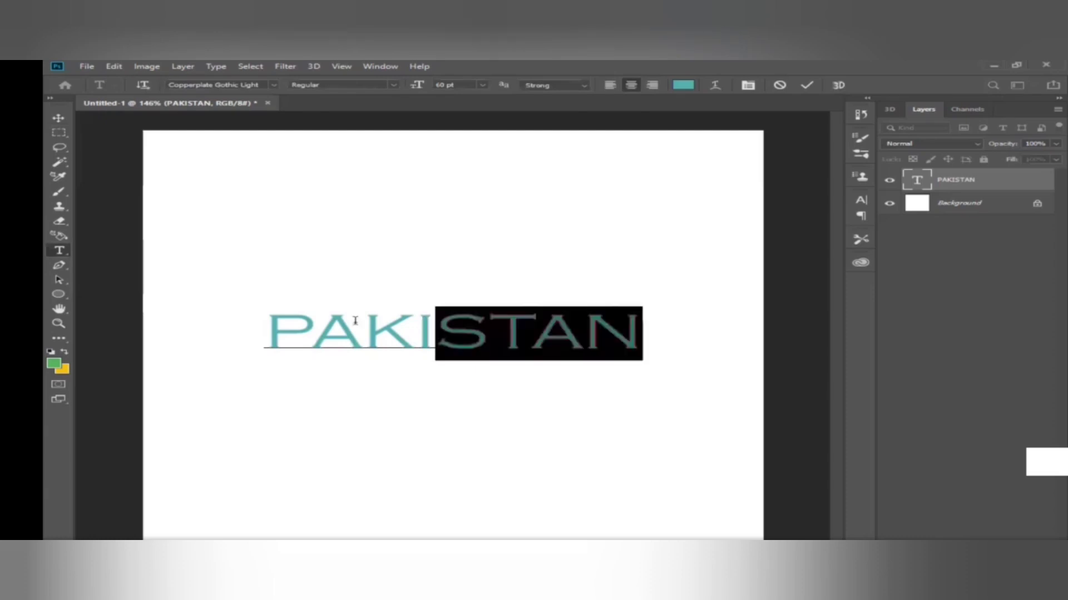
pyautogui.moveTo(301, 321); pyautogui.dragTo(266, 328)
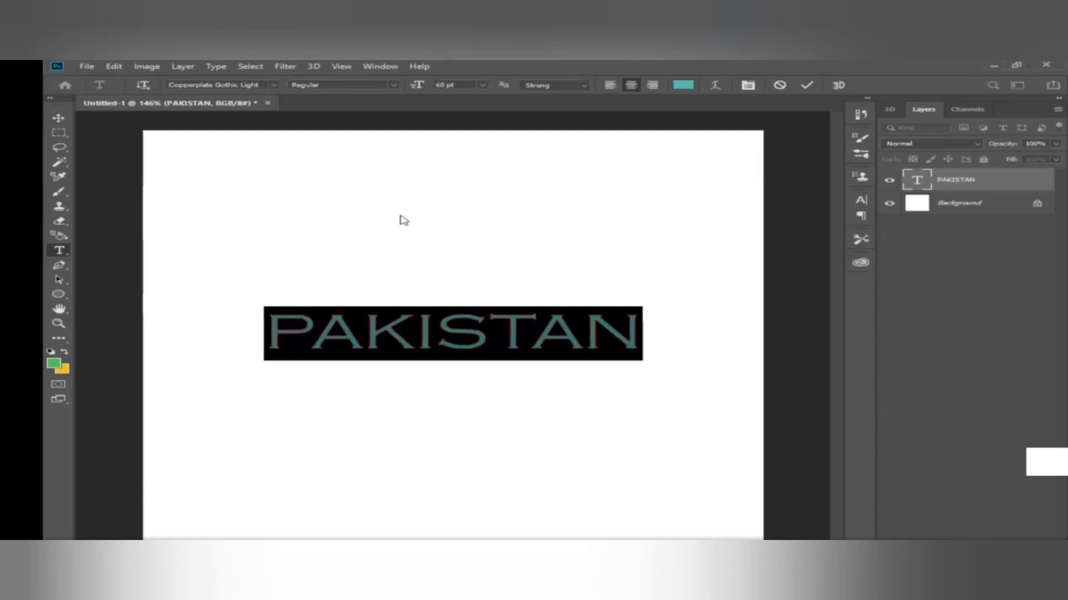
pyautogui.click(274, 85)
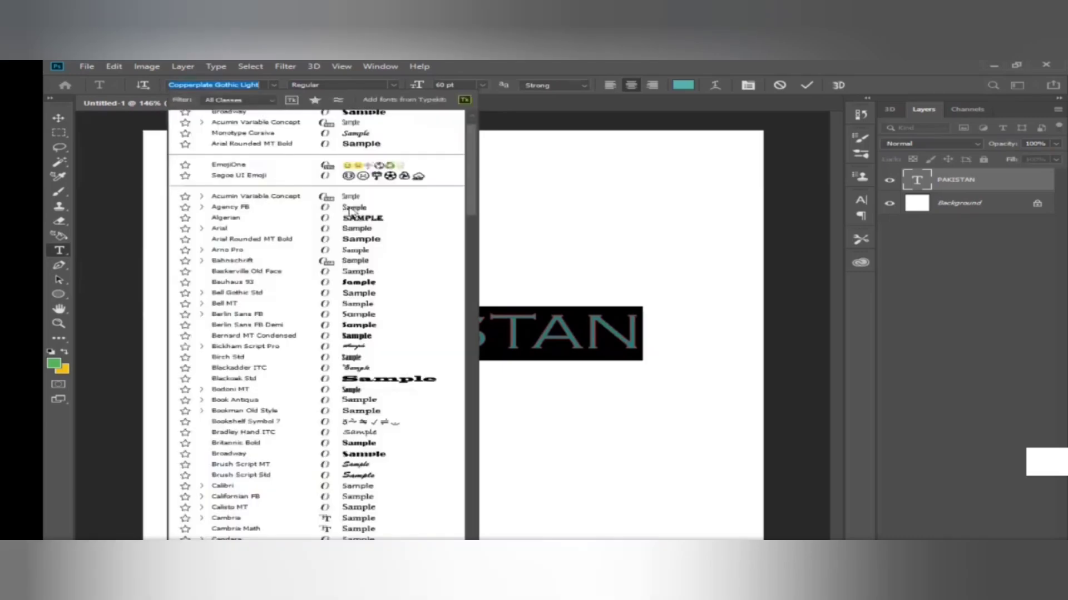
pyautogui.scroll(-2, 360, 378)
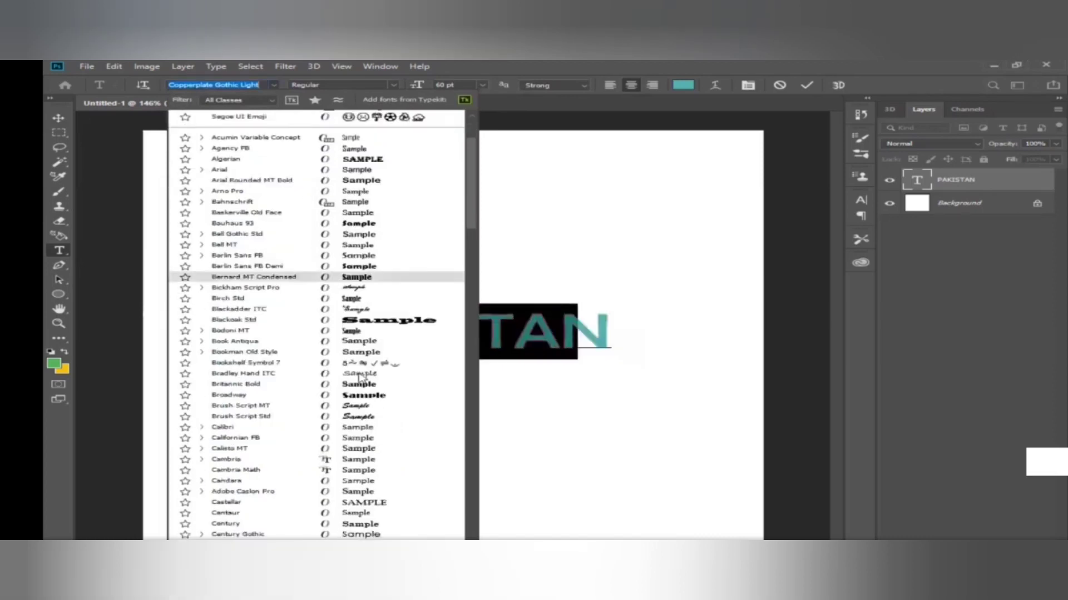
pyautogui.scroll(-4, 360, 379)
pyautogui.scroll(-1, 360, 378)
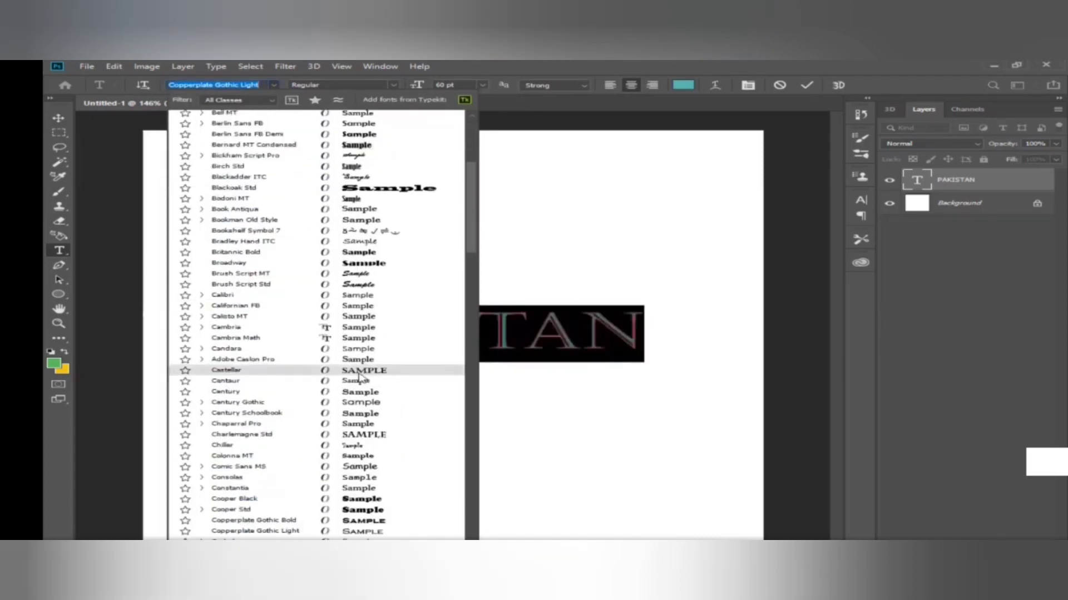
pyautogui.scroll(-3, 360, 423)
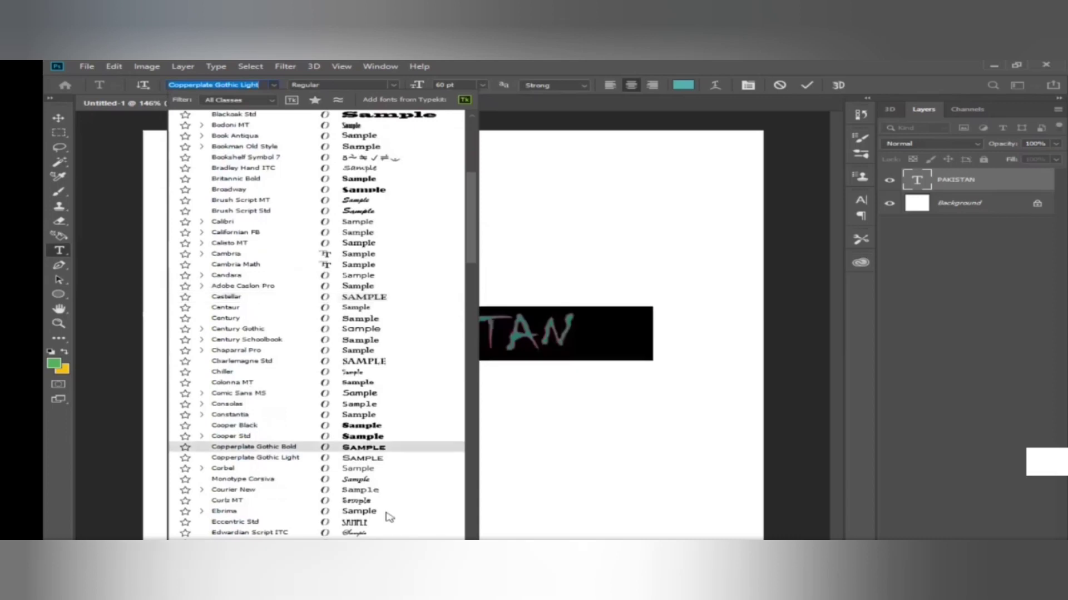
pyautogui.scroll(-2, 384, 489)
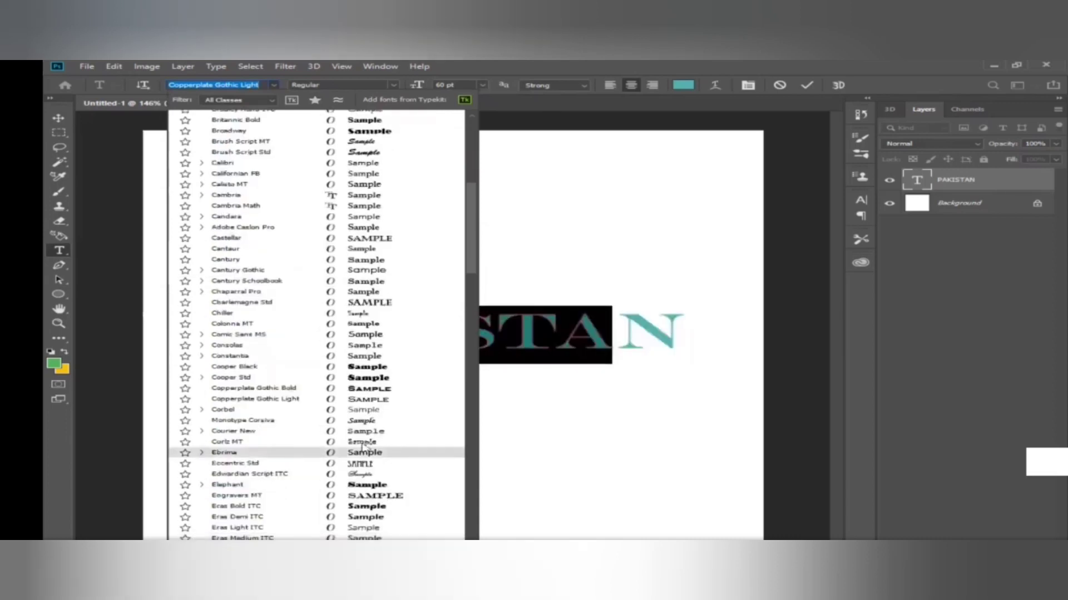
pyautogui.scroll(8, 362, 445)
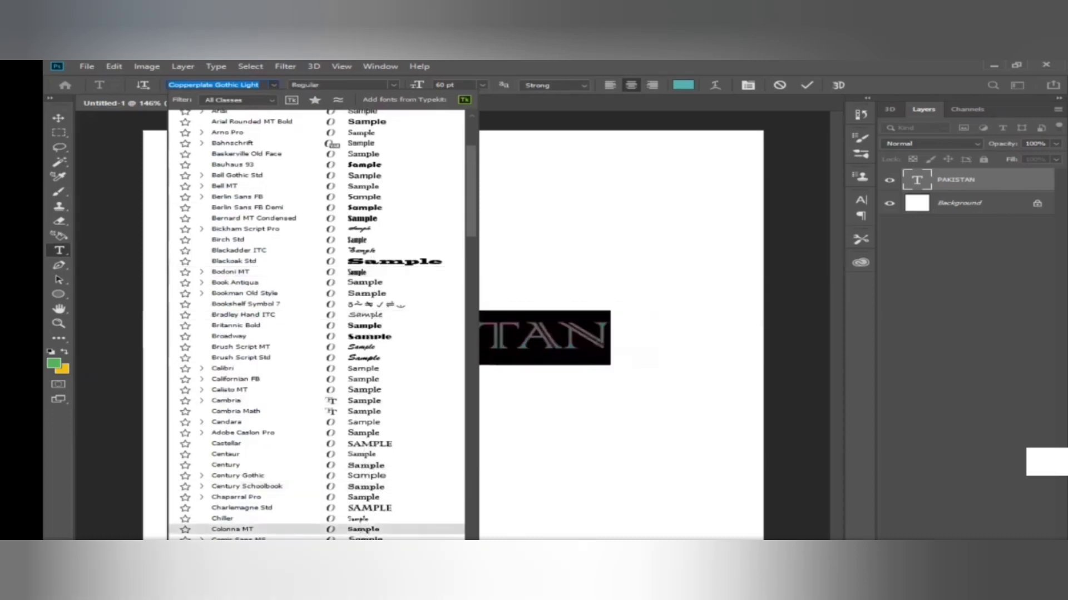
pyautogui.click(489, 375)
pyautogui.click(980, 203)
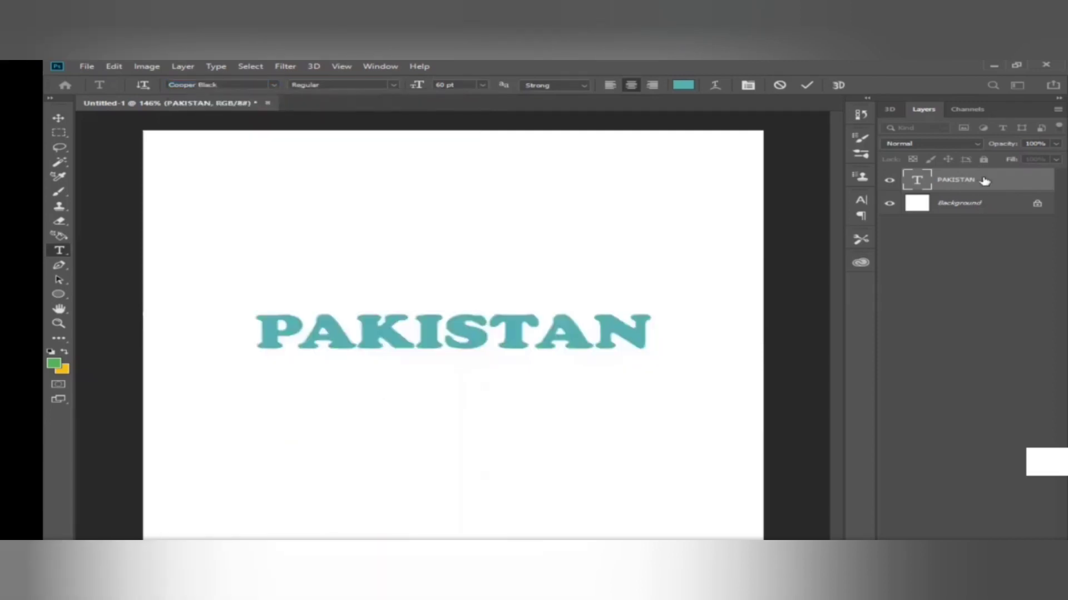
pyautogui.hotkey('alt', ']')
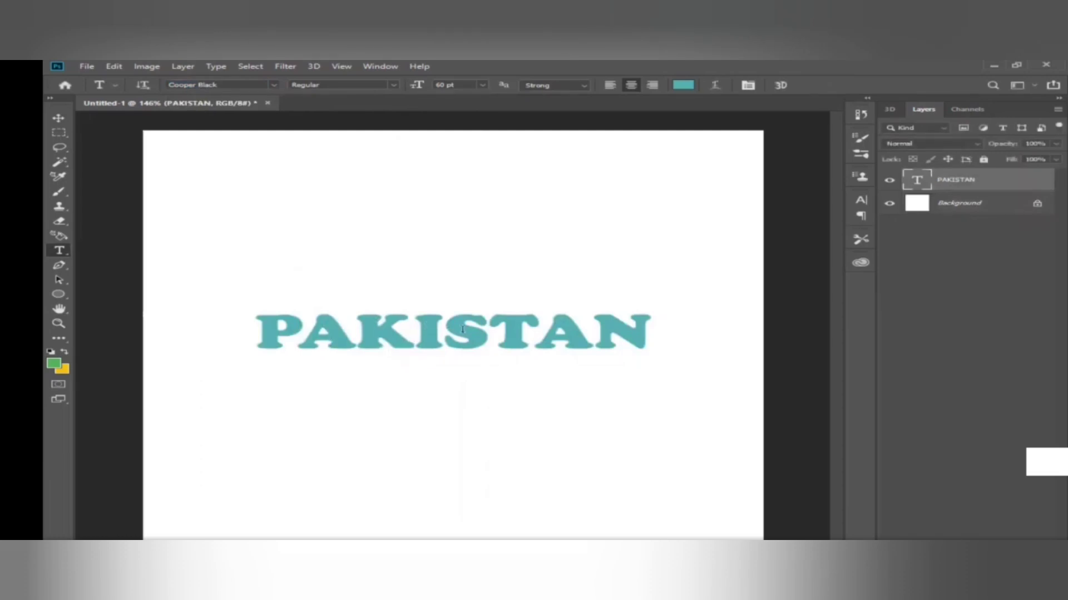
# Set the font of the PAKISTAN text layer to Bauhaus 93.
pyautogui.click(274, 85)
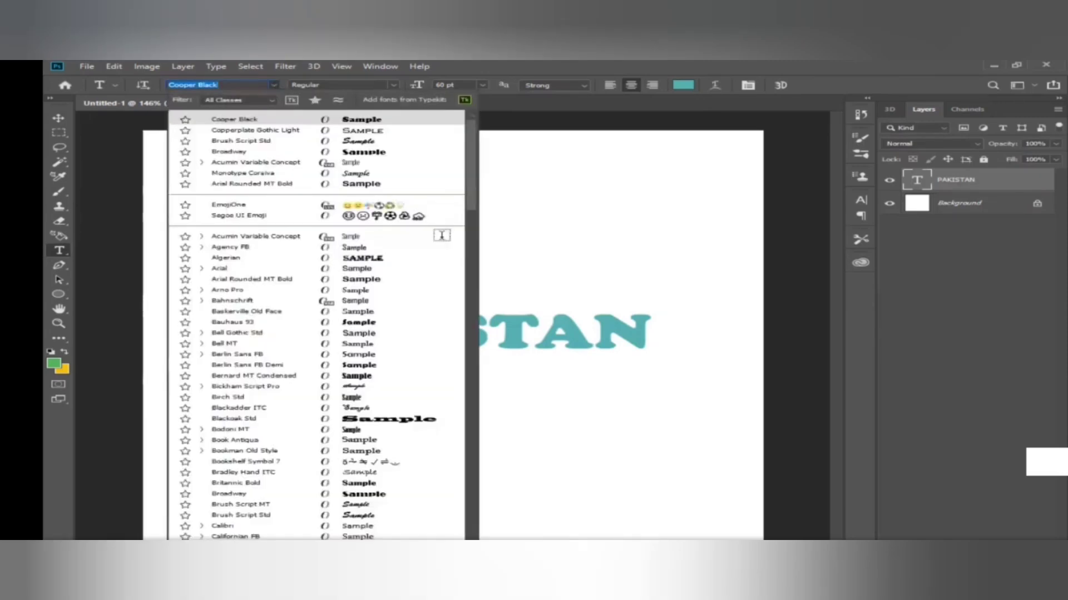
pyautogui.click(508, 276)
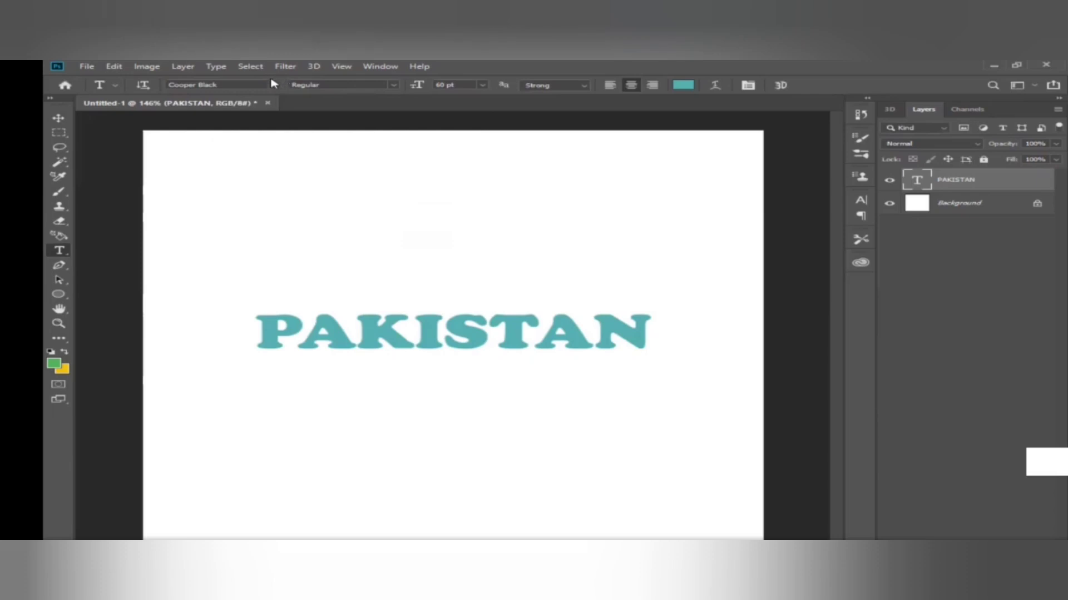
pyautogui.click(272, 85)
pyautogui.scroll(5, 334, 278)
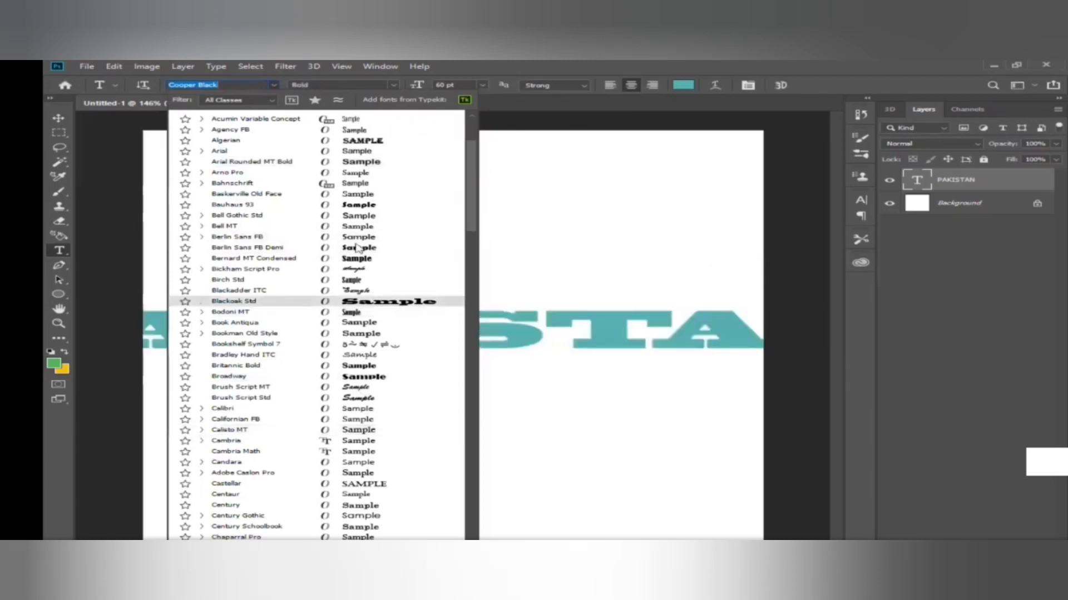
pyautogui.click(365, 205)
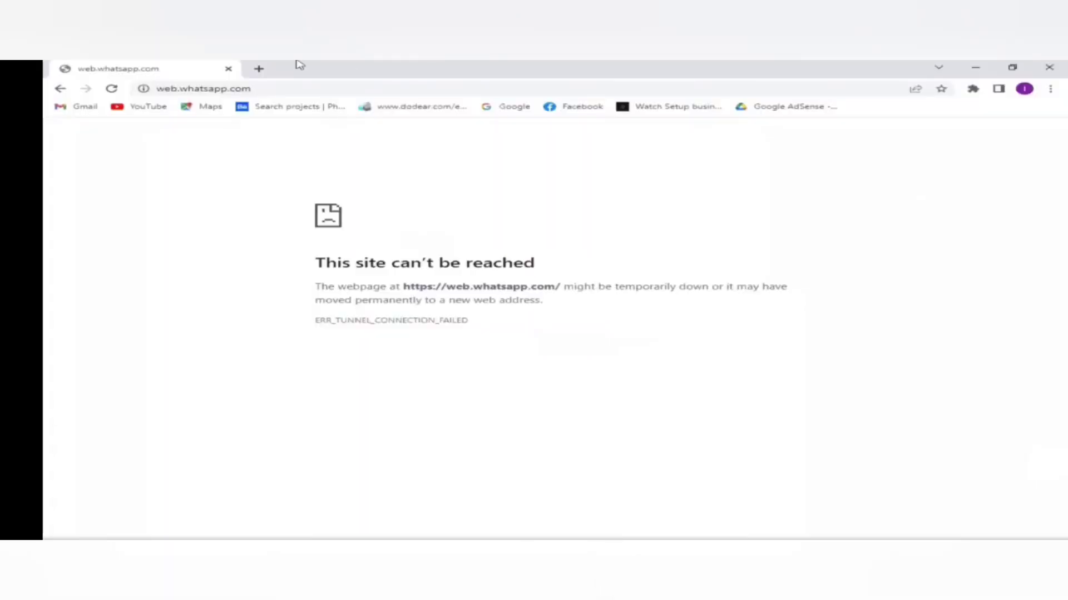
# Switch to a new Chrome tab, search Google for DAFONT and open the DaFont website to view its recently added fonts.
pyautogui.click(258, 67)
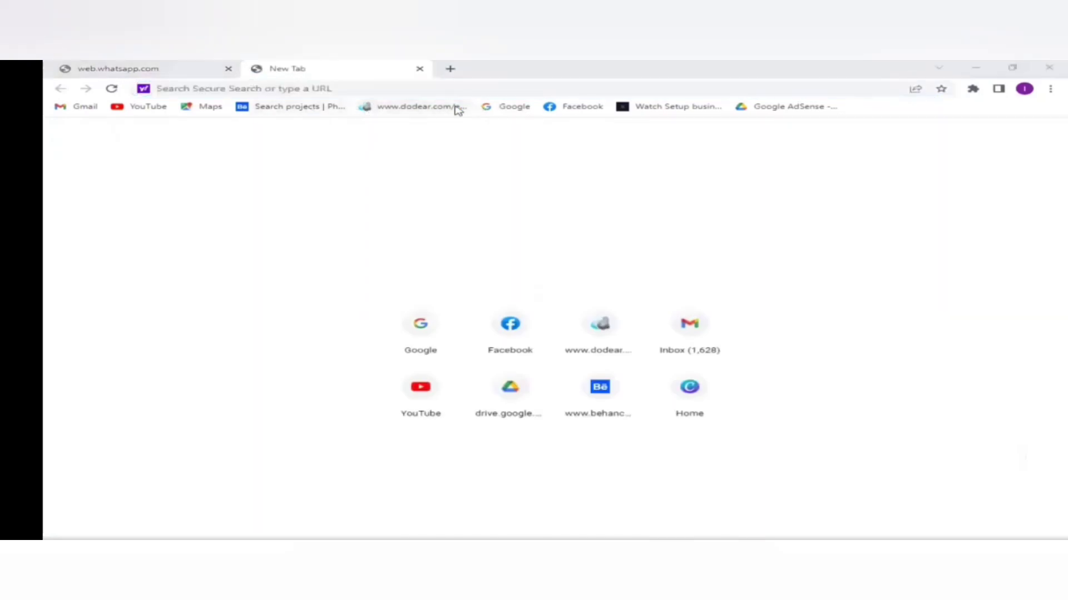
pyautogui.click(488, 109)
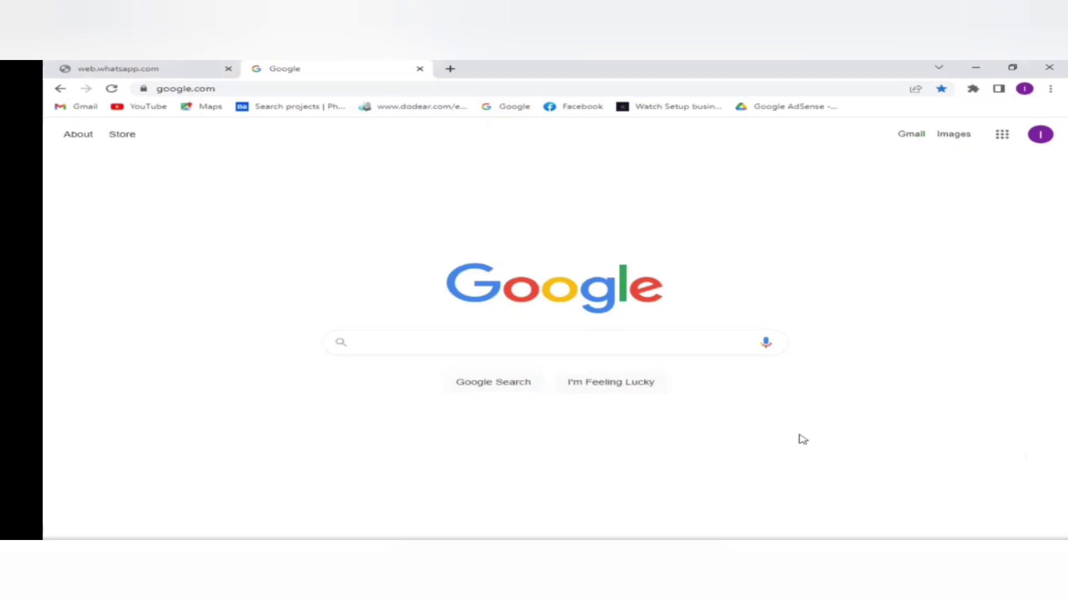
pyautogui.write('DAFONT')
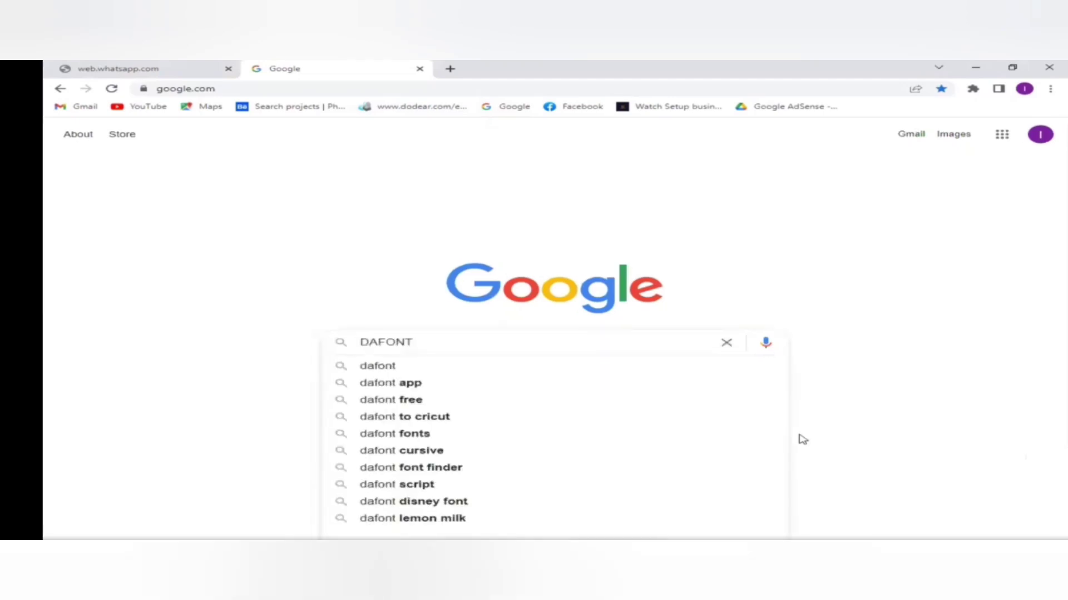
pyautogui.press('Down')
pyautogui.press('Return')
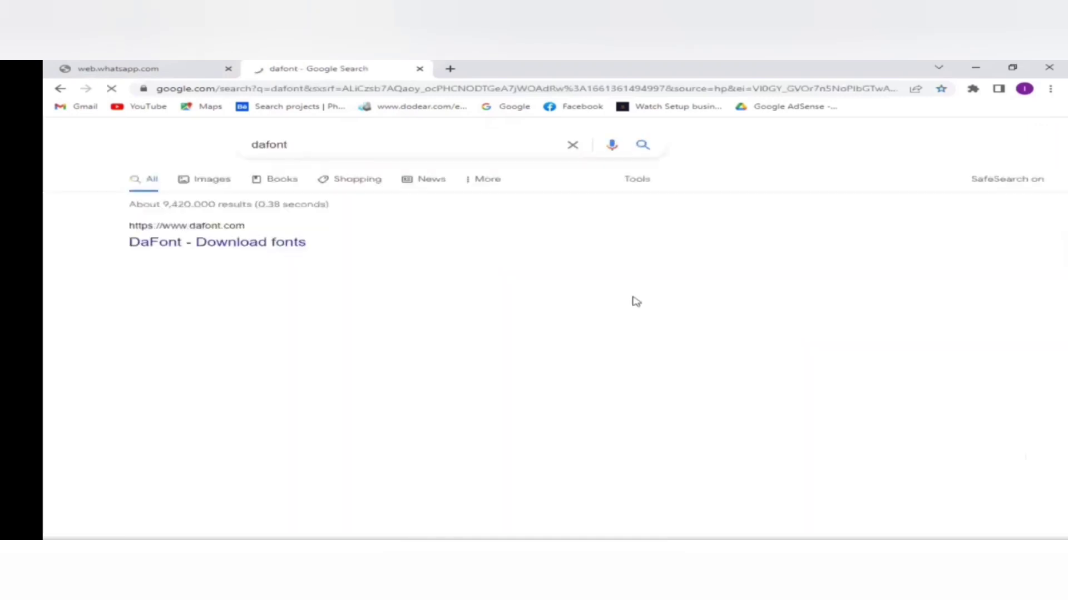
pyautogui.click(265, 242)
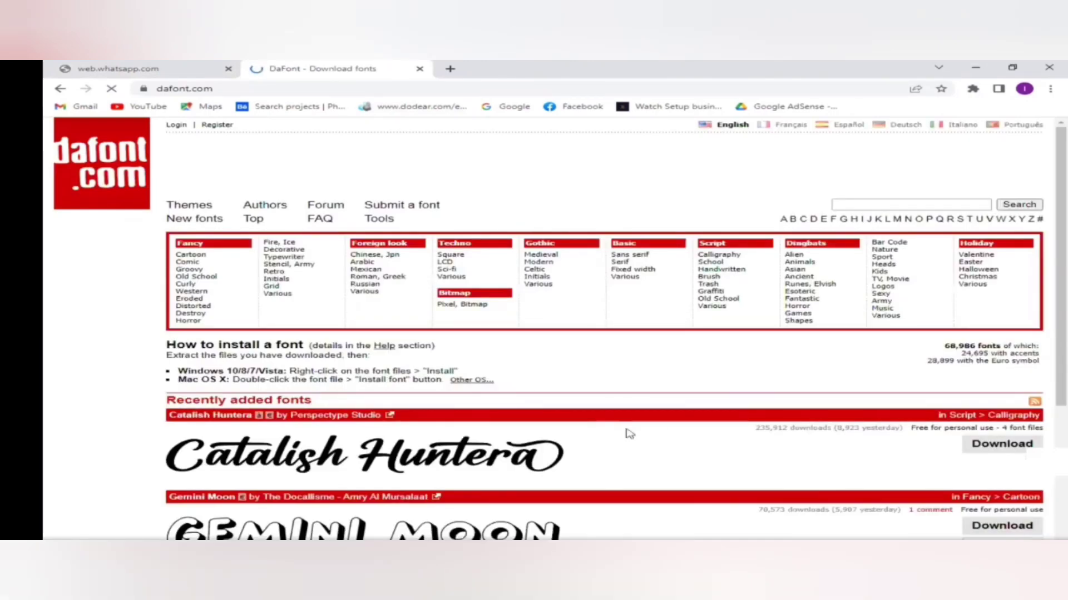
pyautogui.scroll(-4, 627, 433)
pyautogui.scroll(2, 628, 432)
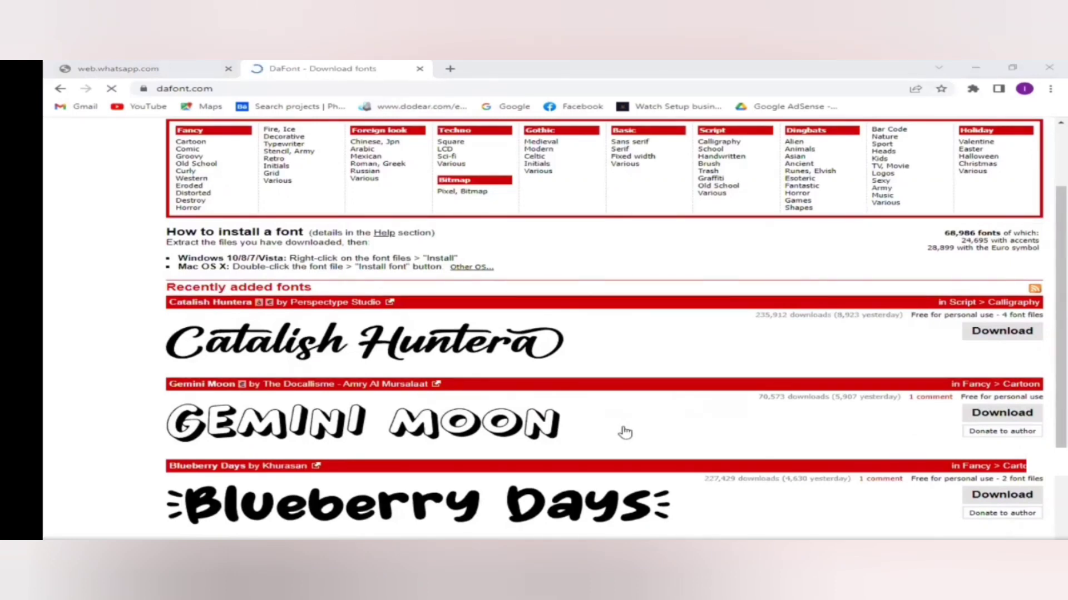
# Look through the recently added fonts on DaFont and download the Catalish Huntera font.
pyautogui.scroll(-4, 627, 431)
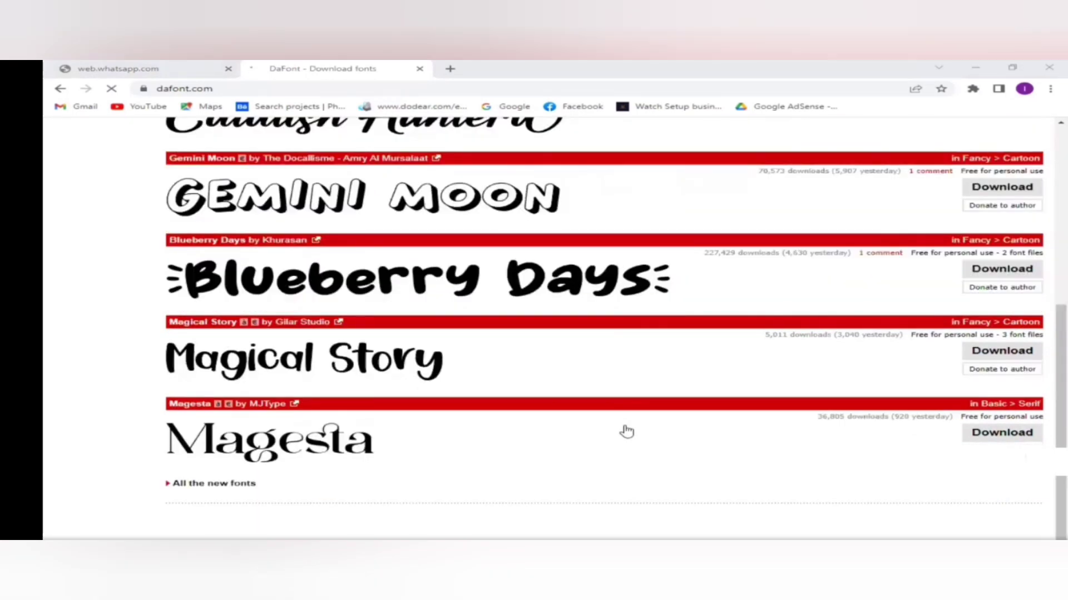
pyautogui.scroll(-1, 628, 432)
pyautogui.scroll(4, 627, 431)
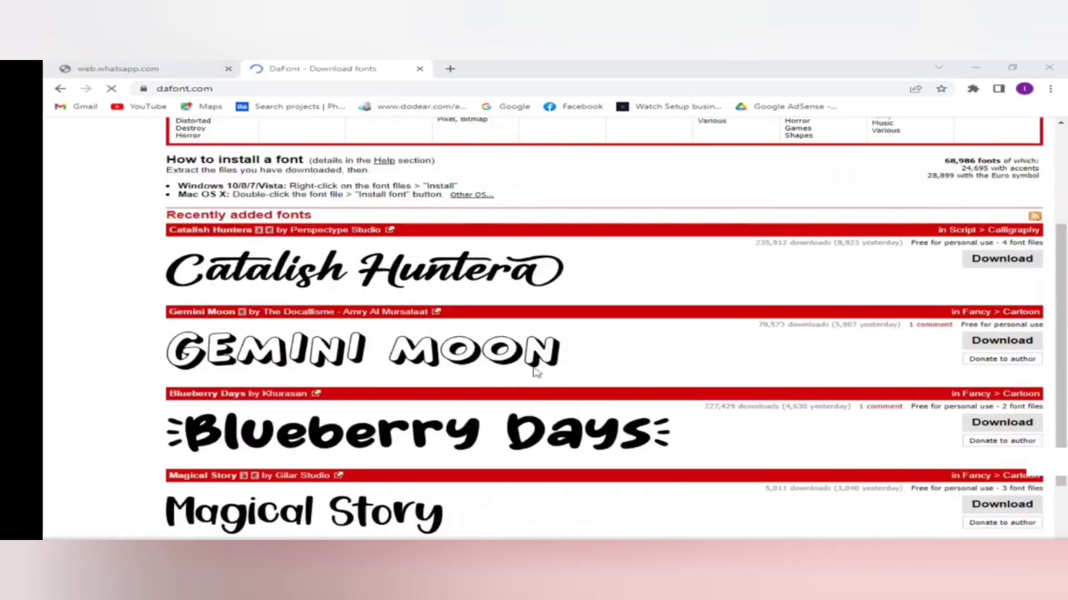
pyautogui.scroll(3, 535, 374)
pyautogui.scroll(-4, 535, 374)
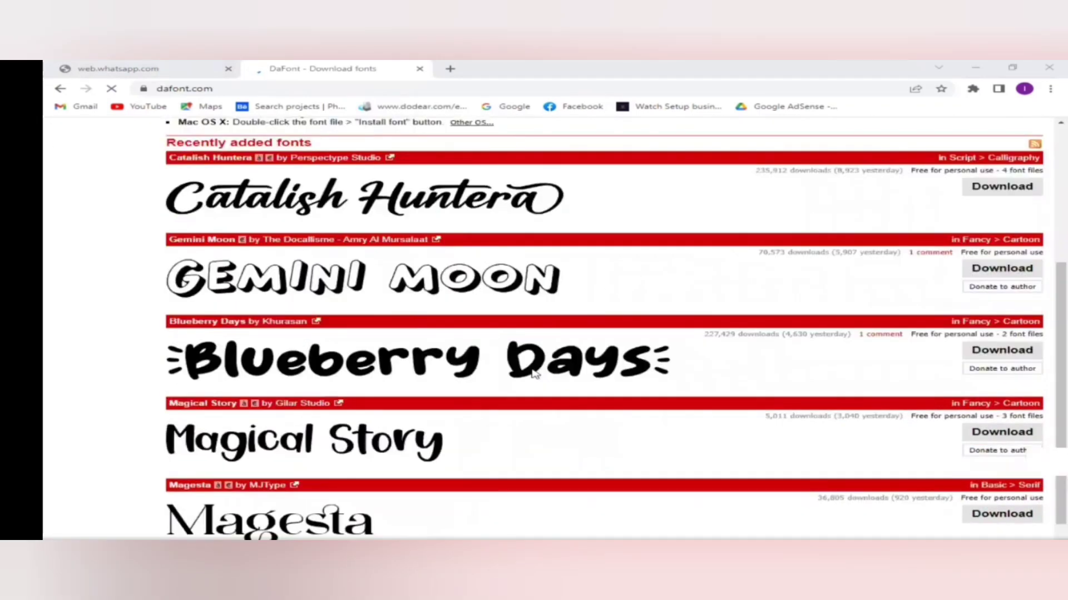
pyautogui.scroll(3, 535, 373)
pyautogui.scroll(1, 296, 387)
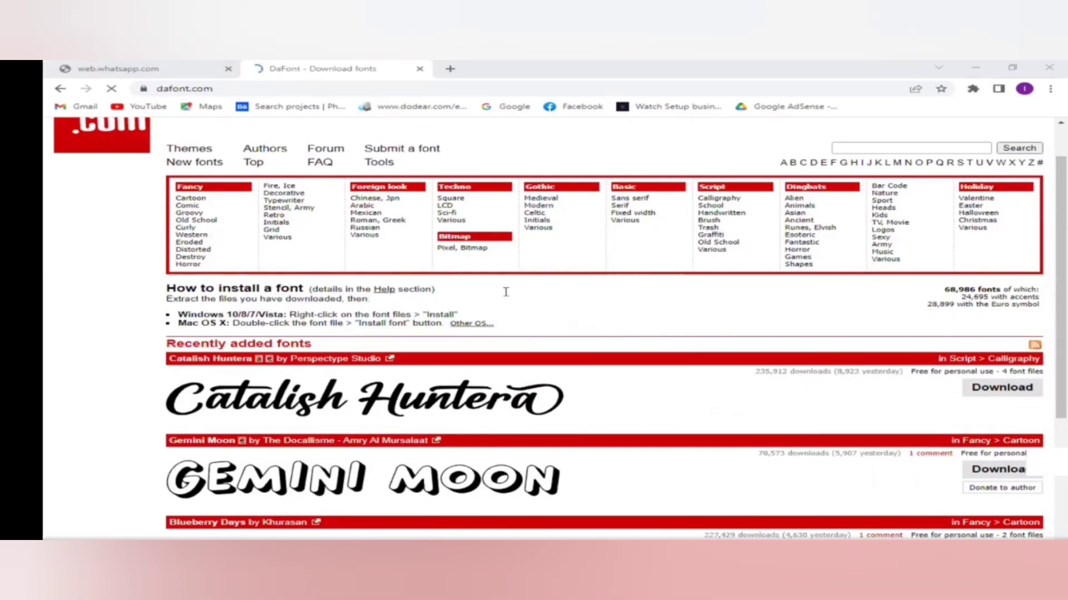
pyautogui.scroll(-5, 484, 377)
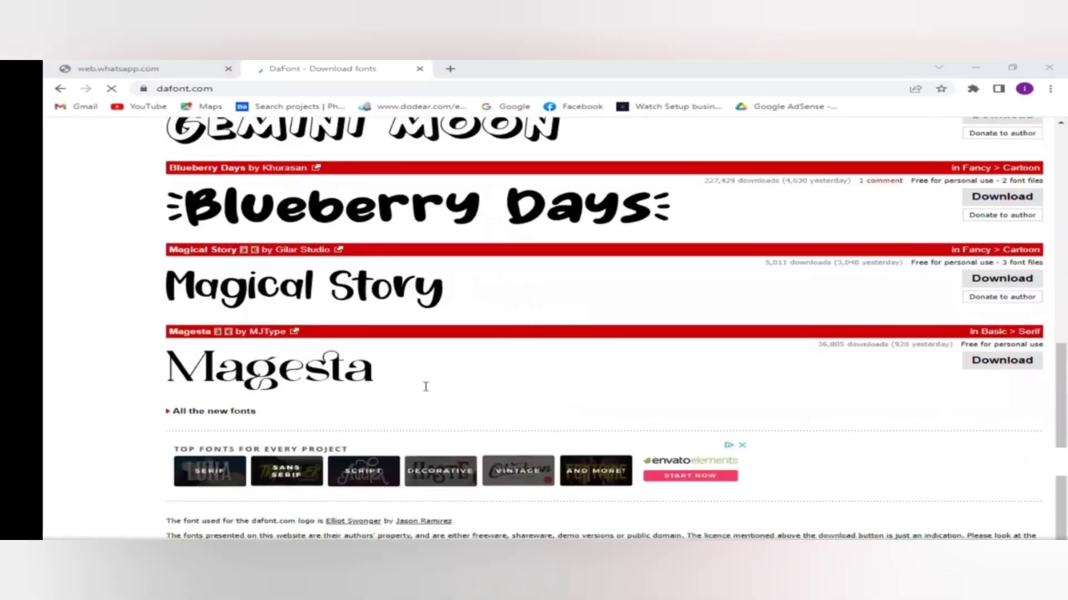
pyautogui.scroll(6, 905, 212)
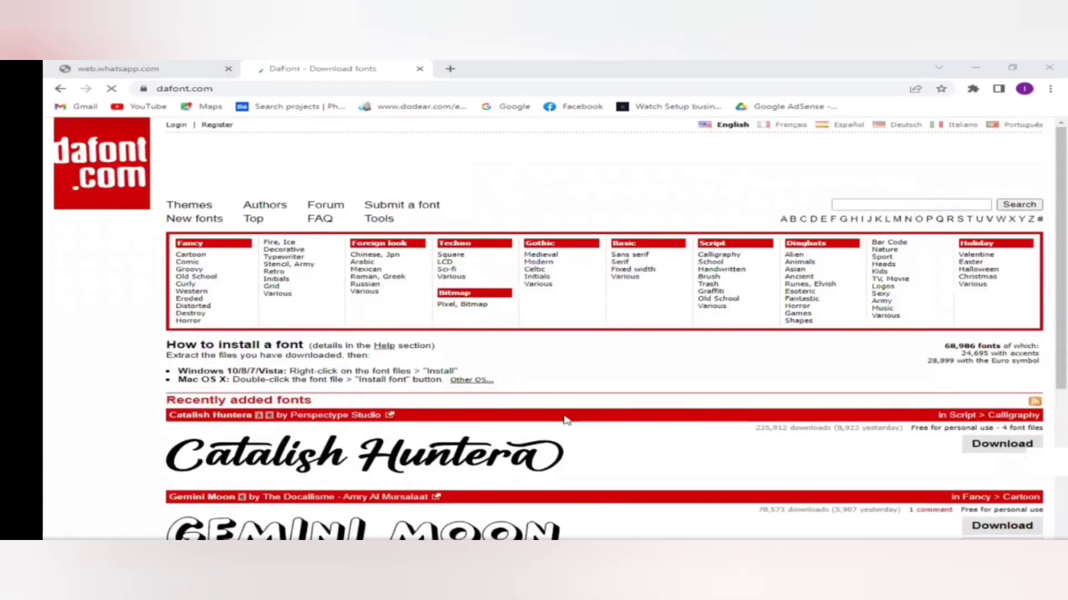
pyautogui.click(992, 450)
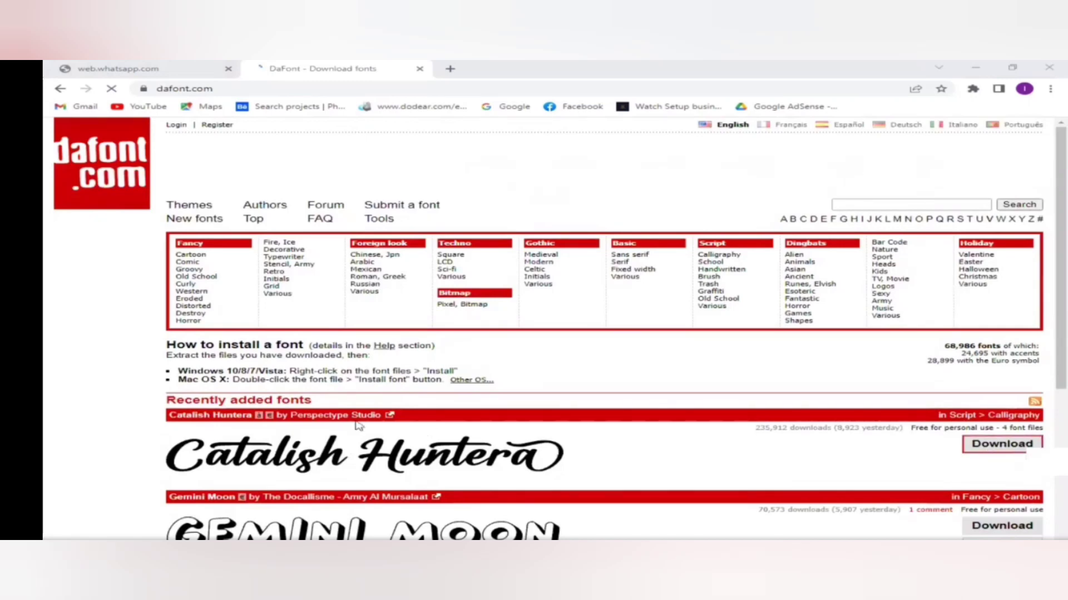
# Examine the font categories, install instructions and other recently added fonts on the DaFont home page.
pyautogui.scroll(-4, 359, 426)
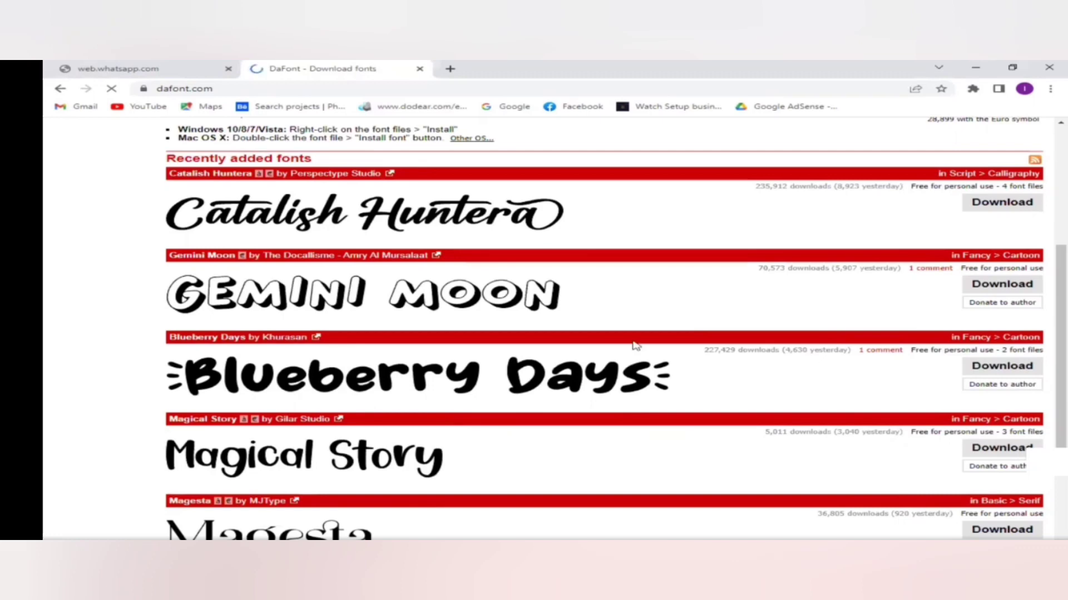
pyautogui.scroll(1, 662, 428)
pyautogui.scroll(3, 497, 395)
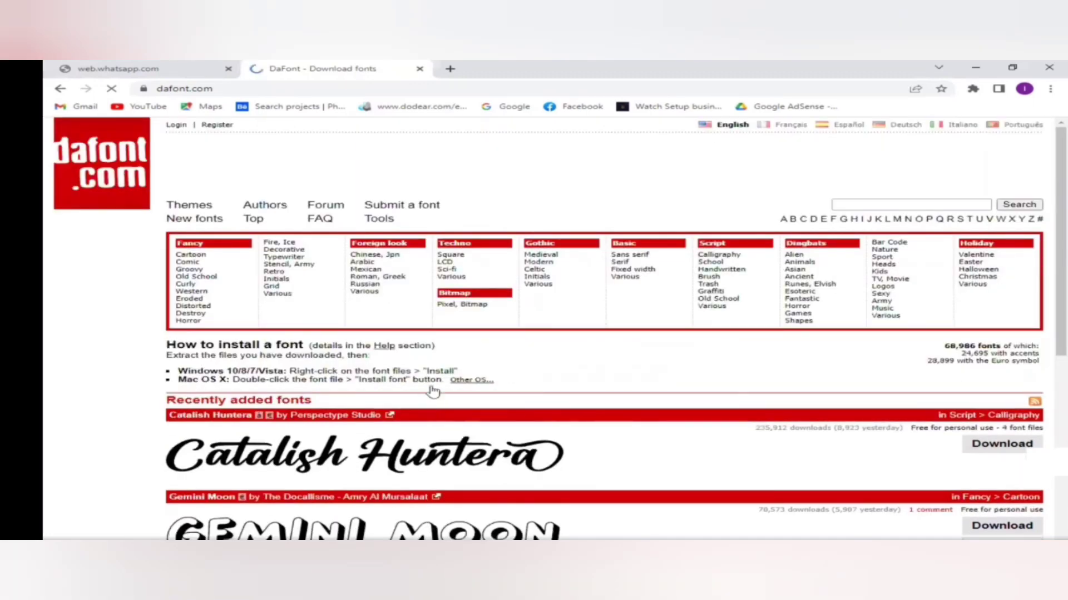
pyautogui.scroll(-4, 412, 423)
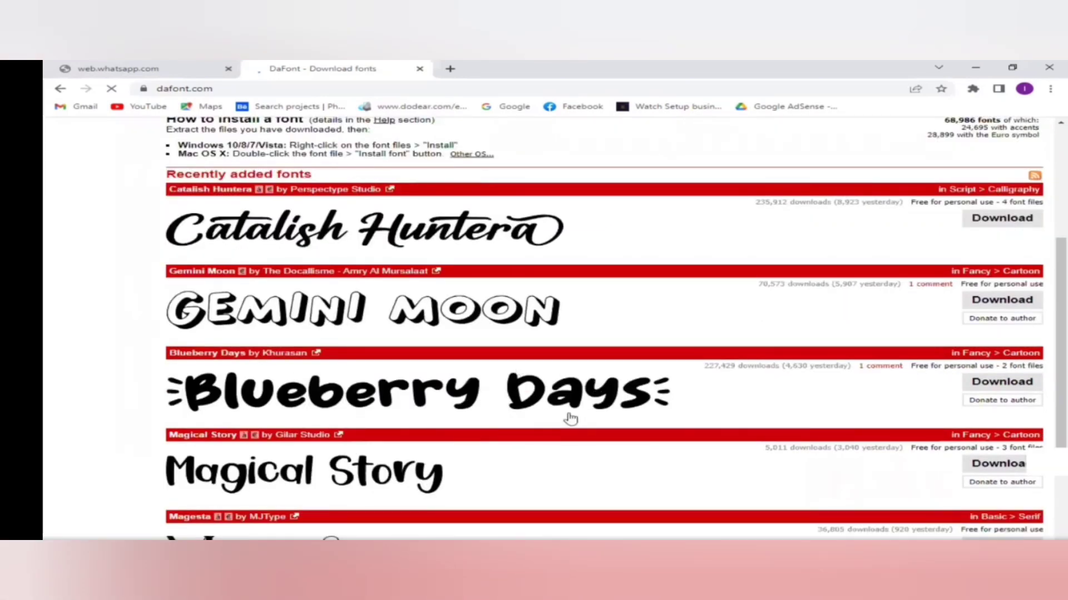
pyautogui.scroll(-2, 505, 429)
pyautogui.scroll(6, 560, 405)
pyautogui.scroll(-2, 503, 364)
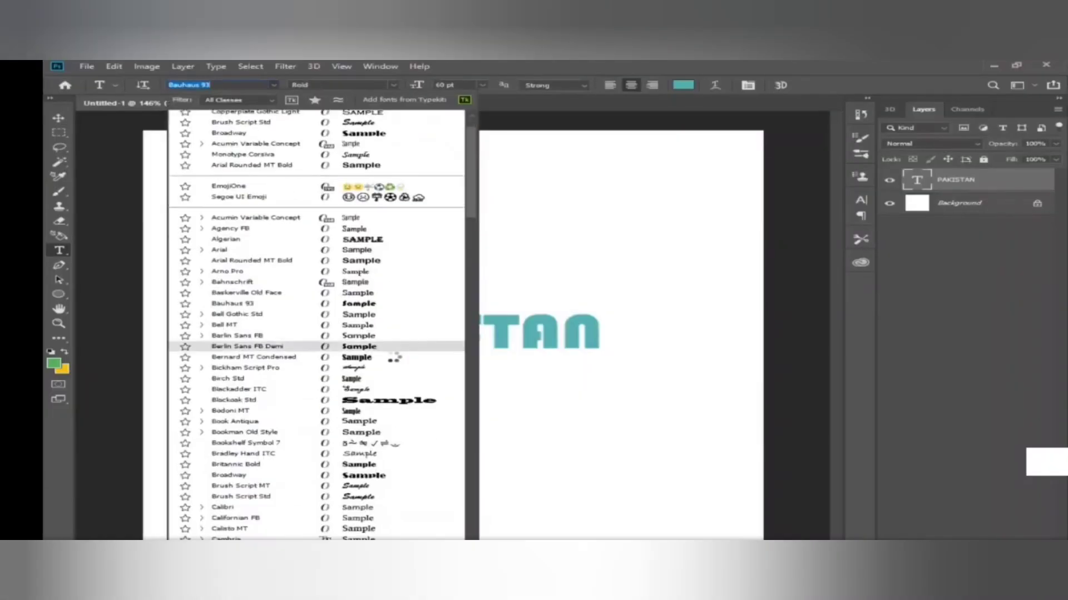
# Look through Photoshop's font list for the PAKISTAN layer and return to DaFont in Chrome to review the recently added fonts.
pyautogui.scroll(-3, 394, 358)
pyautogui.scroll(-2, 393, 357)
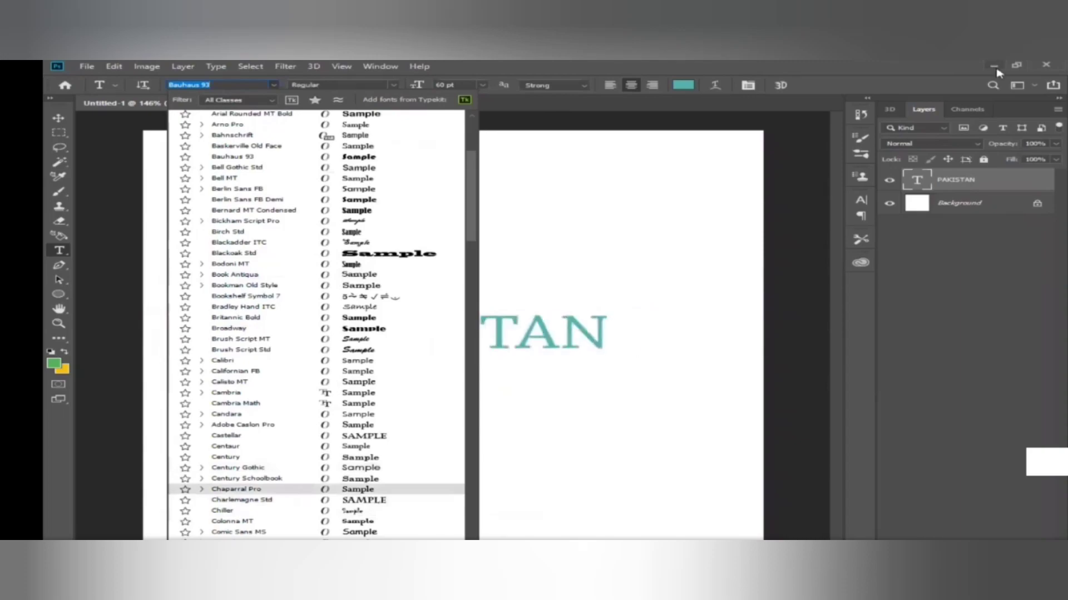
pyautogui.hotkey('alt', 'Tab')
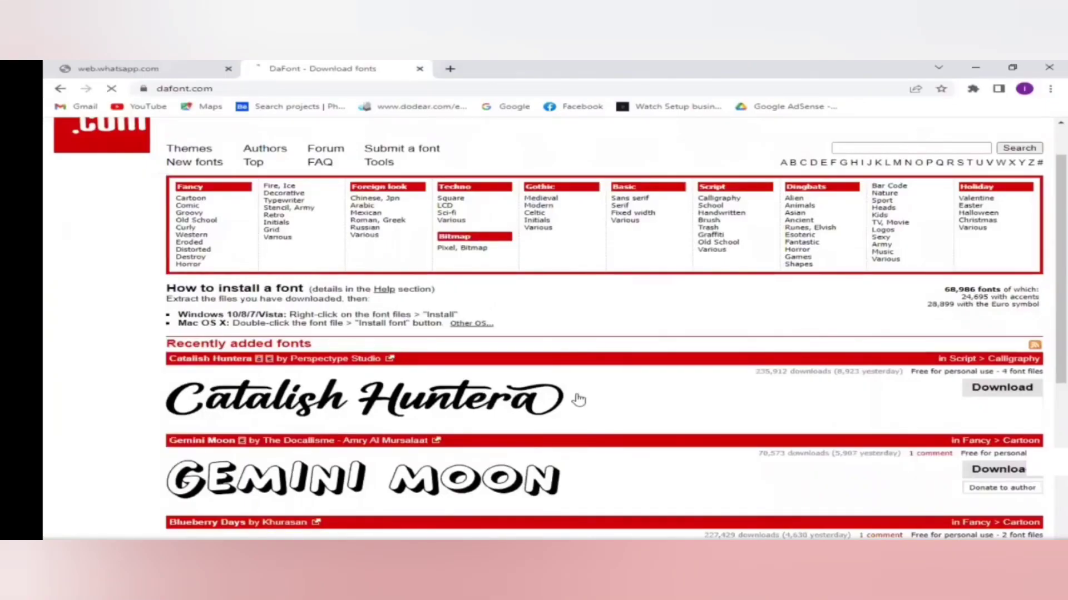
pyautogui.scroll(-3, 425, 315)
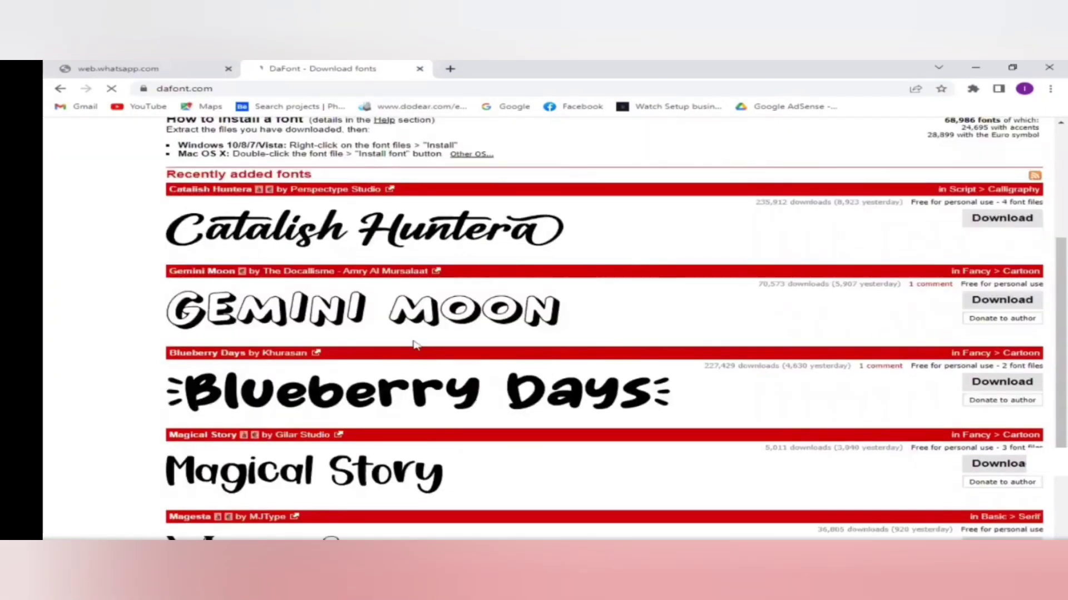
pyautogui.scroll(5, 389, 334)
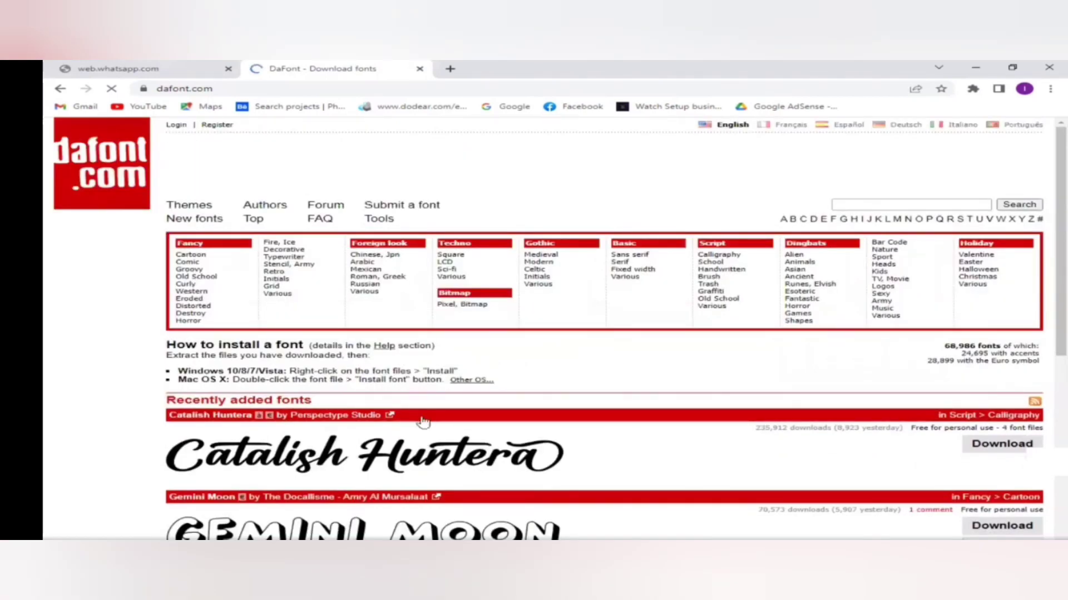
pyautogui.scroll(-5, 428, 417)
pyautogui.scroll(5, 556, 490)
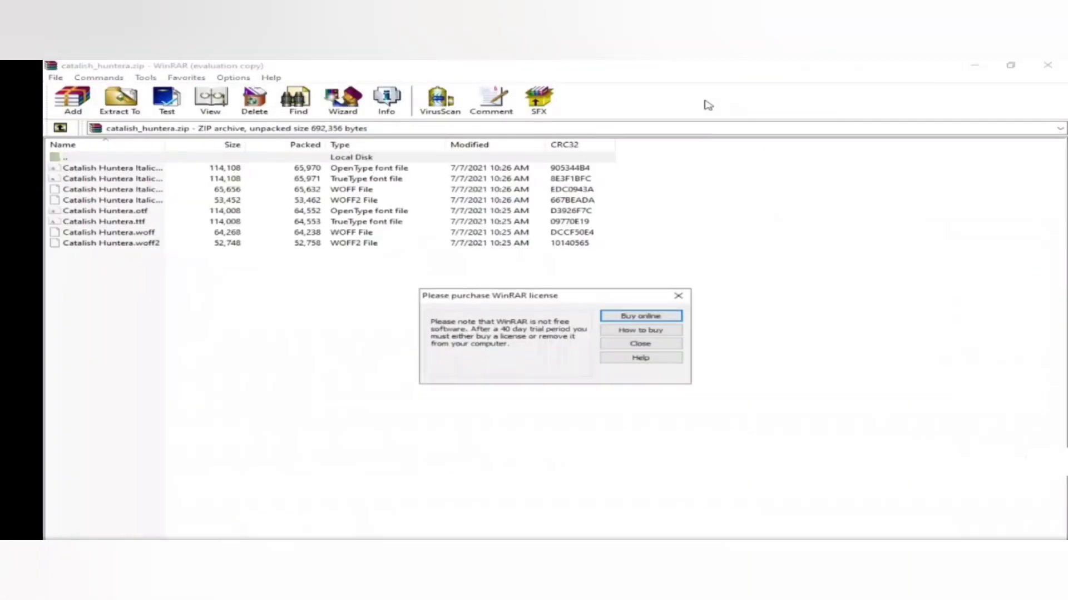
# Dismiss the WinRAR purchase reminder and look through the Downloads folder that contains the catalish_huntera.zip archive.
pyautogui.click(678, 298)
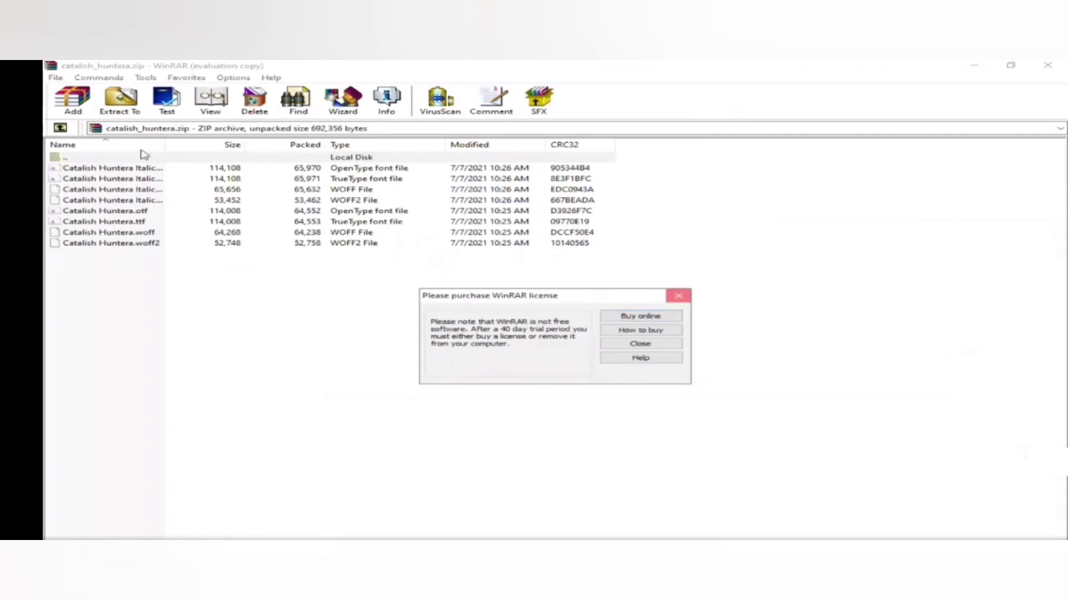
pyautogui.doubleClick(130, 160)
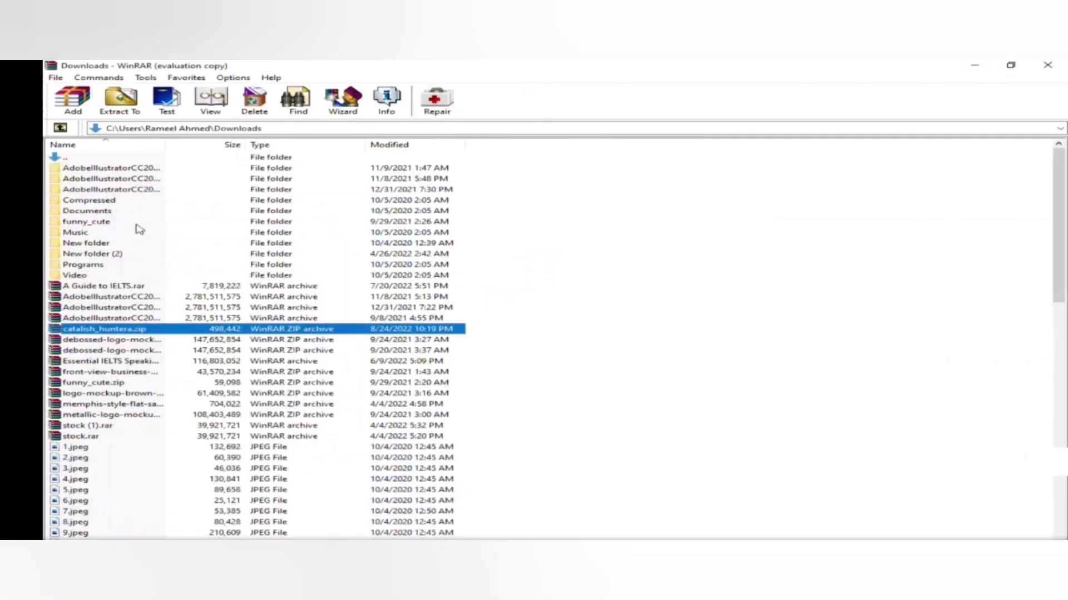
pyautogui.scroll(-4, 139, 247)
pyautogui.scroll(-10, 161, 383)
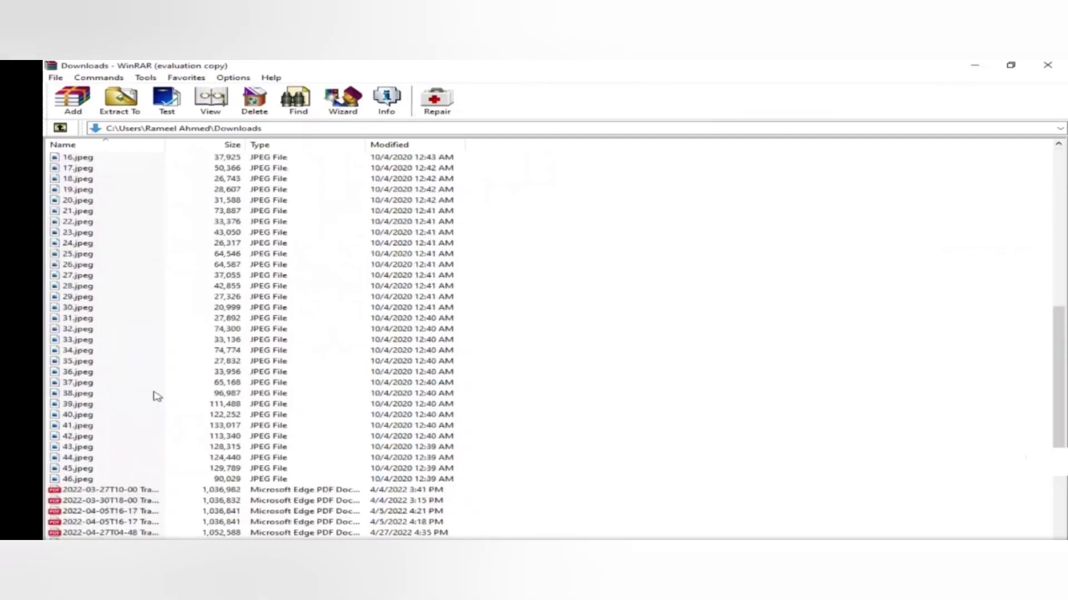
pyautogui.scroll(-4, 157, 425)
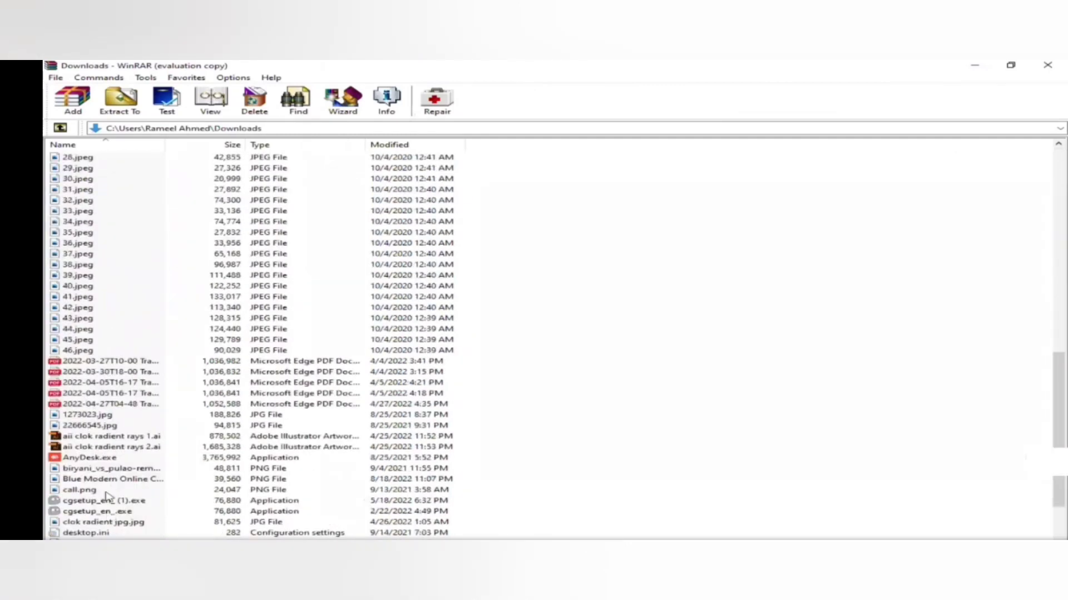
pyautogui.scroll(5, 133, 442)
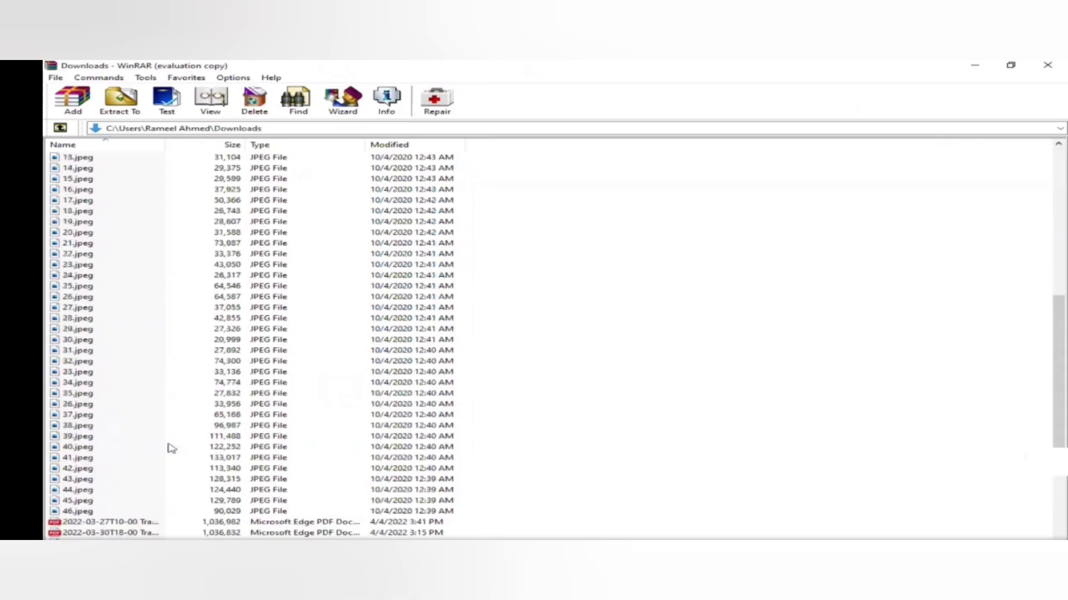
pyautogui.scroll(-2, 172, 447)
pyautogui.scroll(-10, 144, 412)
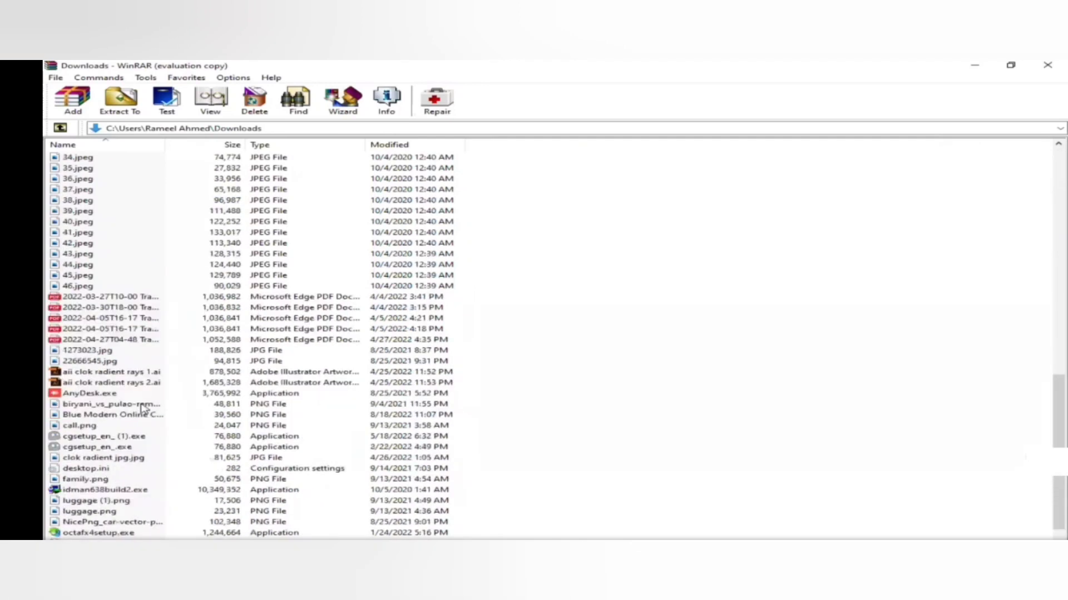
pyautogui.scroll(20, 142, 401)
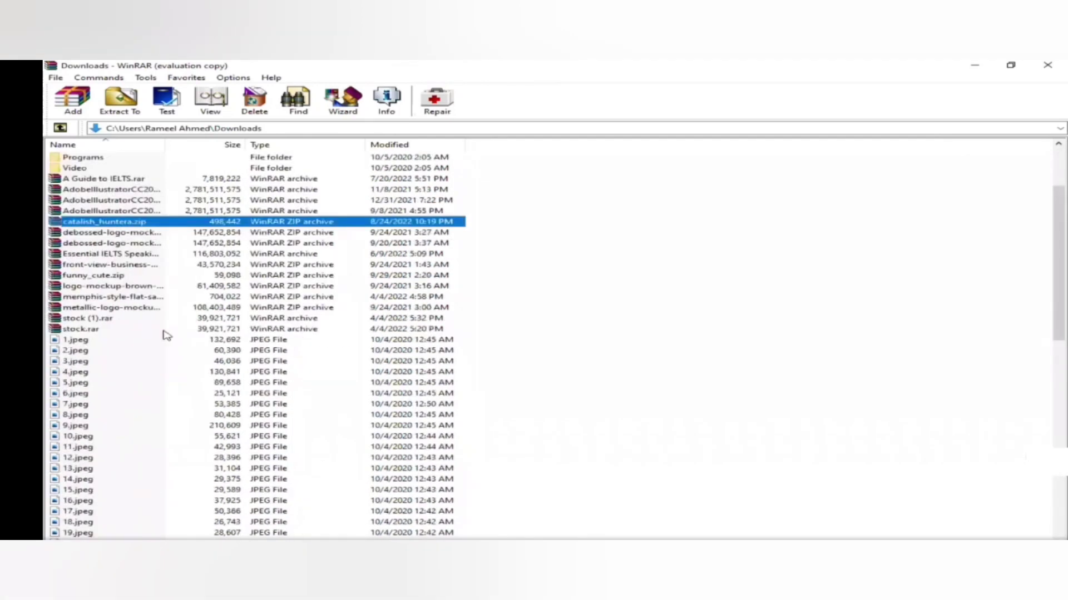
pyautogui.scroll(3, 163, 332)
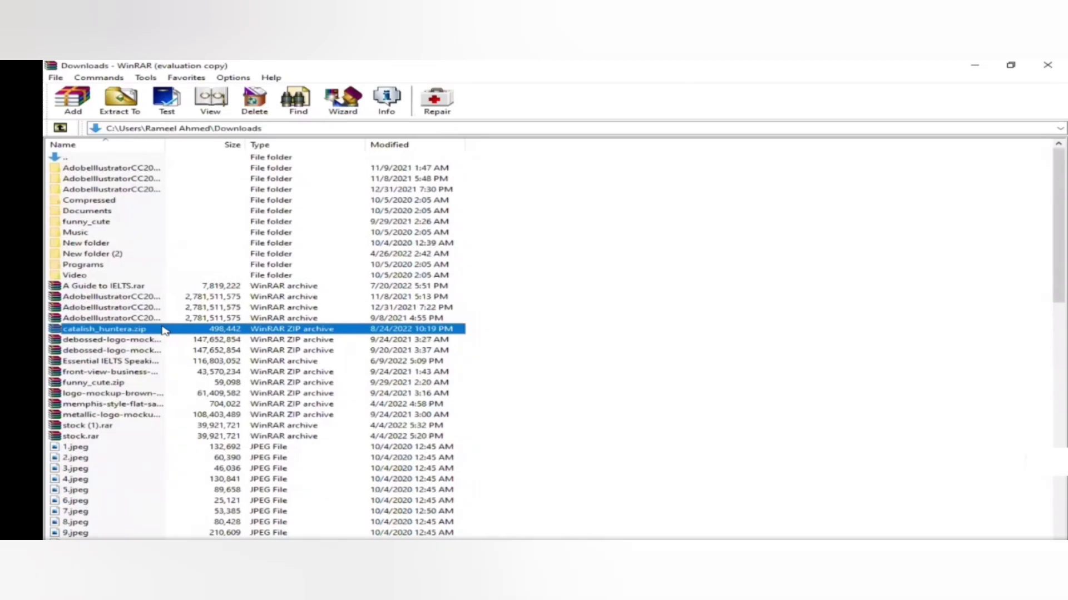
# Open catalish_huntera.zip in WinRAR and extract its font files to the Desktop.
pyautogui.doubleClick(164, 330)
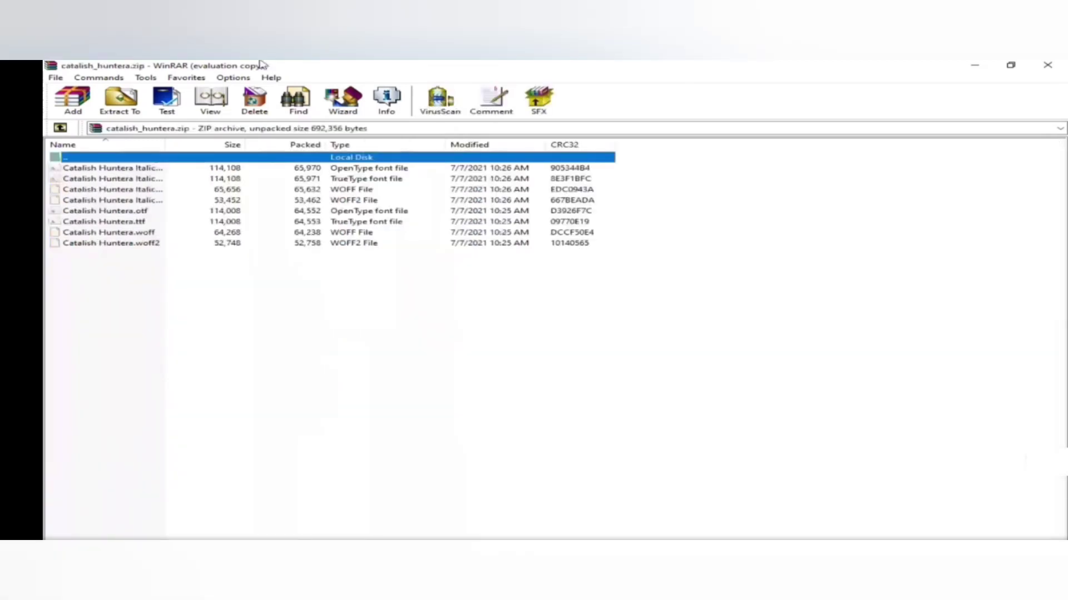
pyautogui.click(121, 99)
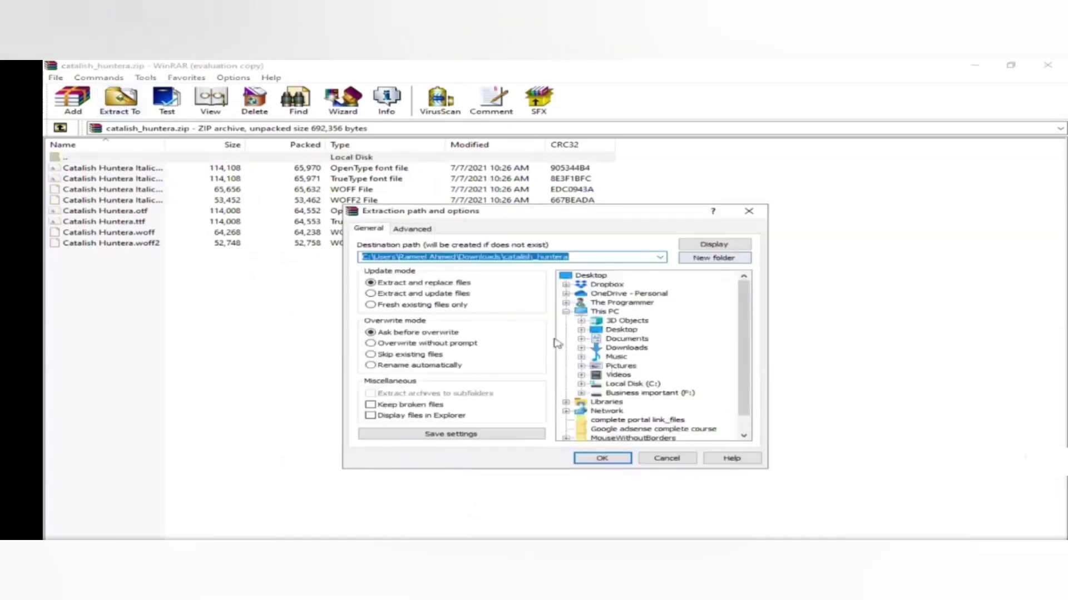
pyautogui.click(599, 277)
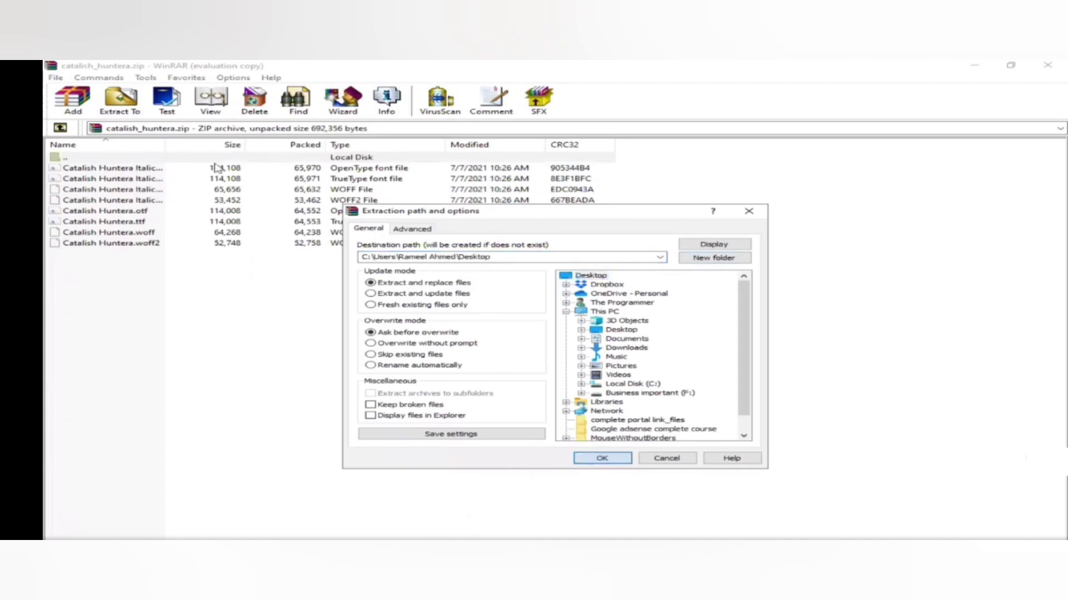
pyautogui.press('Return')
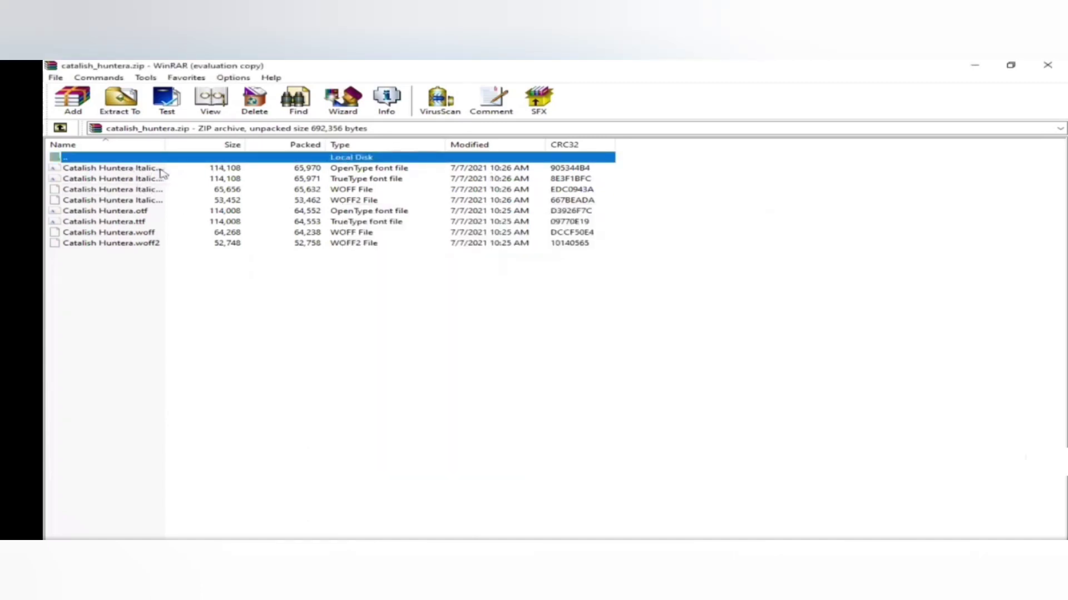
pyautogui.click(178, 169)
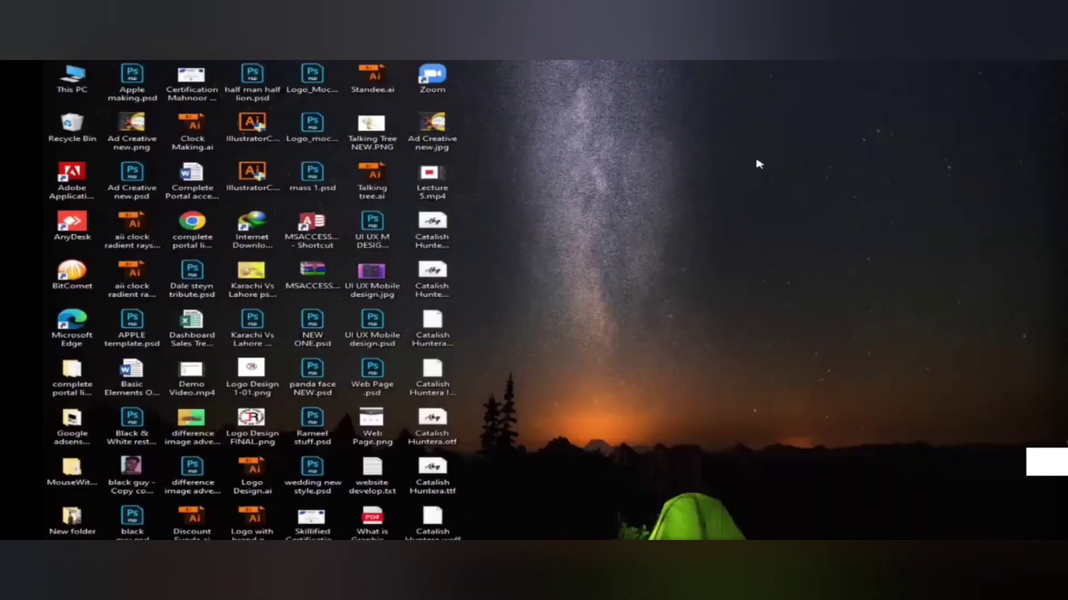
# Copy the extracted Catalish Huntera.ttf font file from the Windows desktop.
pyautogui.doubleClick(434, 467)
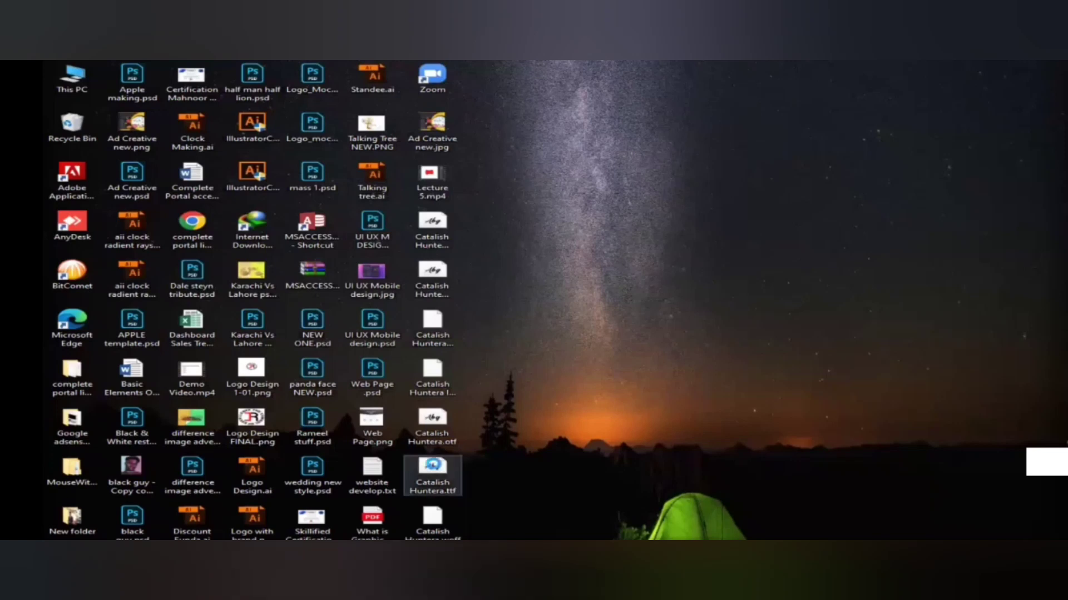
pyautogui.rightClick(437, 467)
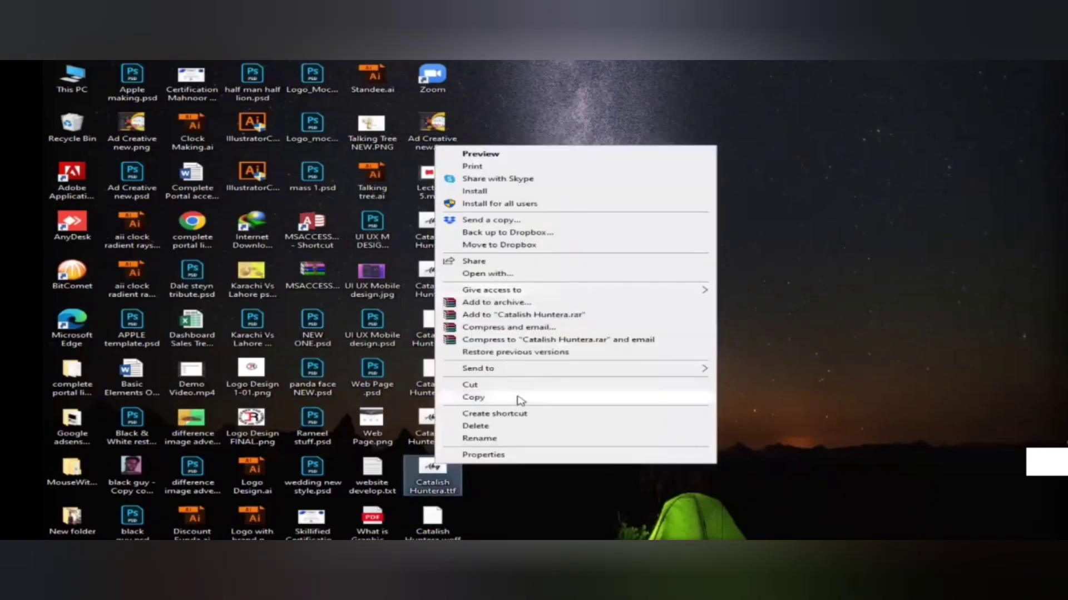
pyautogui.click(474, 397)
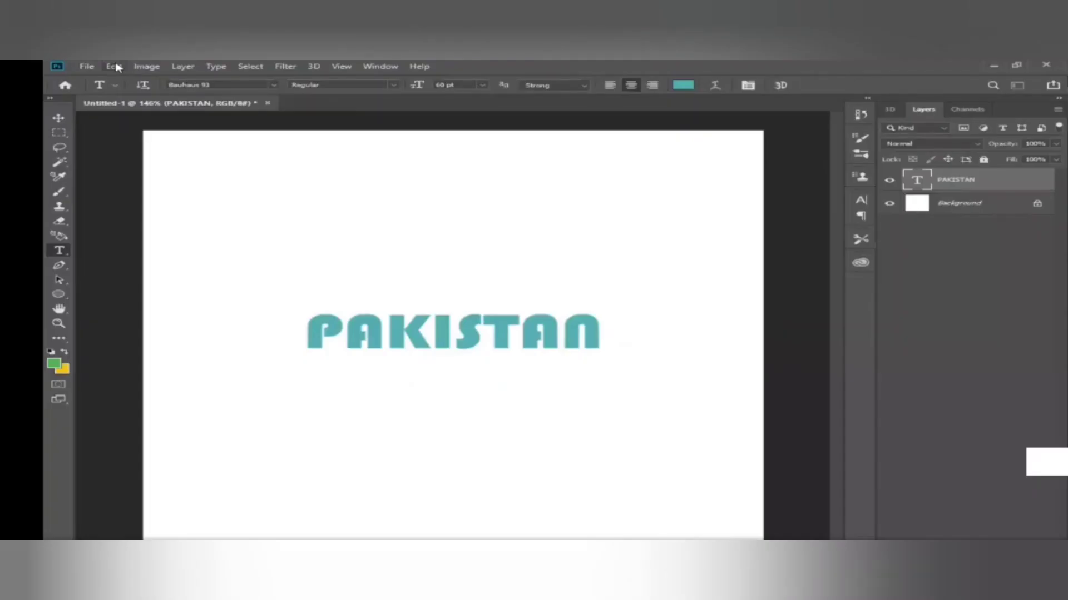
# Switch to Photoshop and open the Match Font dialog for the PAKISTAN text layer.
pyautogui.click(115, 66)
pyautogui.moveTo(212, 66)
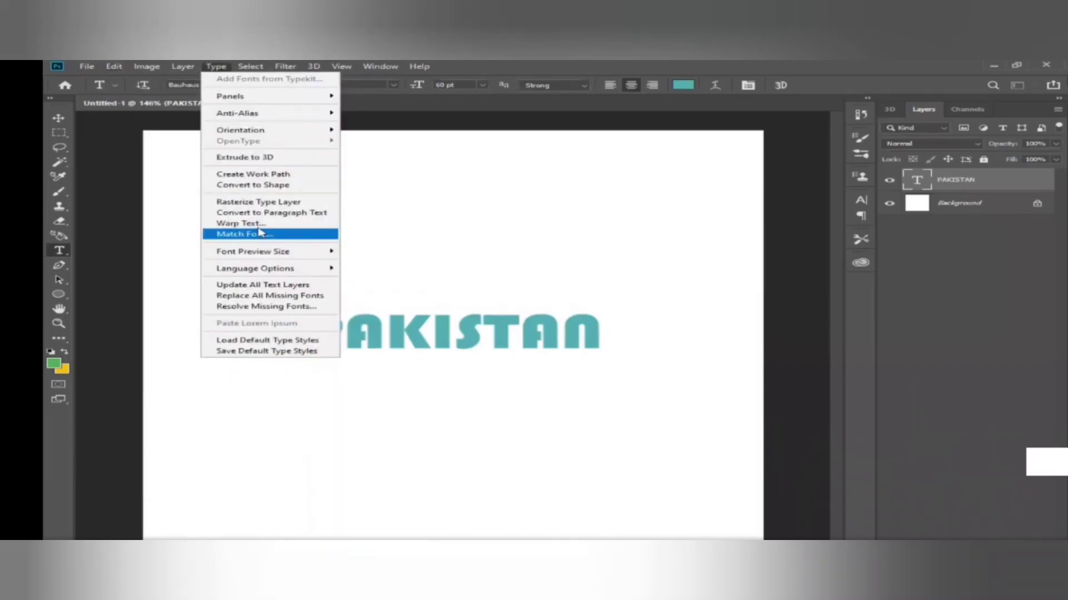
pyautogui.moveTo(255, 64)
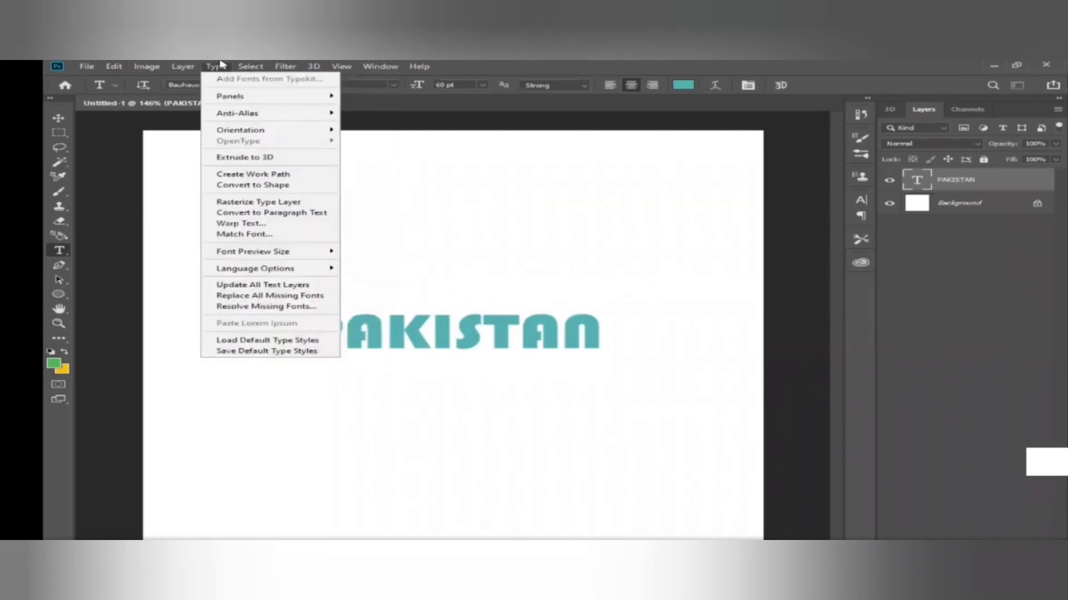
pyautogui.click(255, 234)
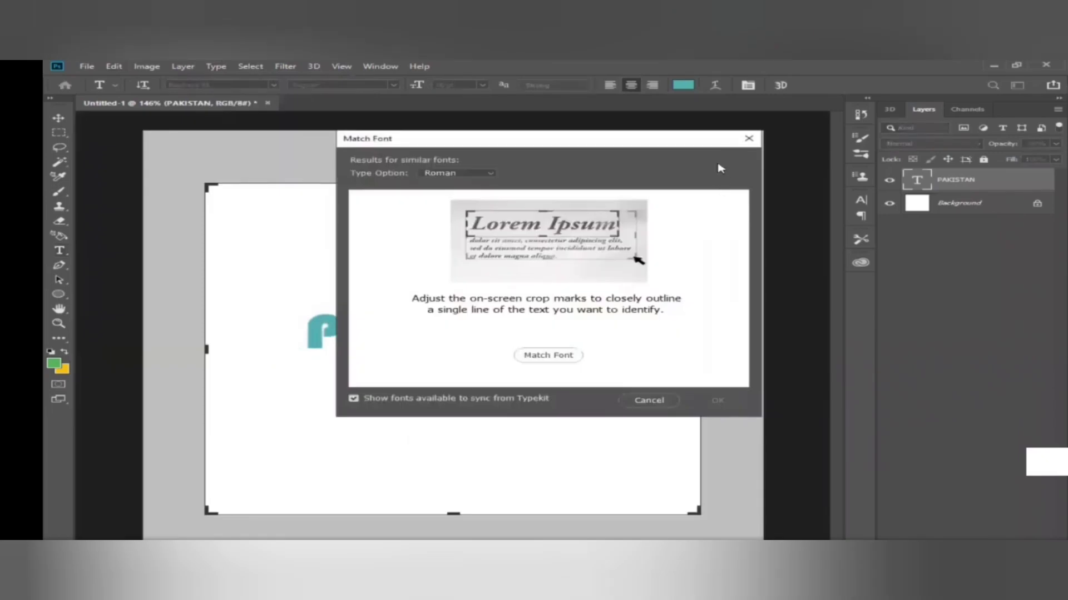
# Cancel the font matching and look through the available fonts for the PAKISTAN text layer.
pyautogui.click(649, 400)
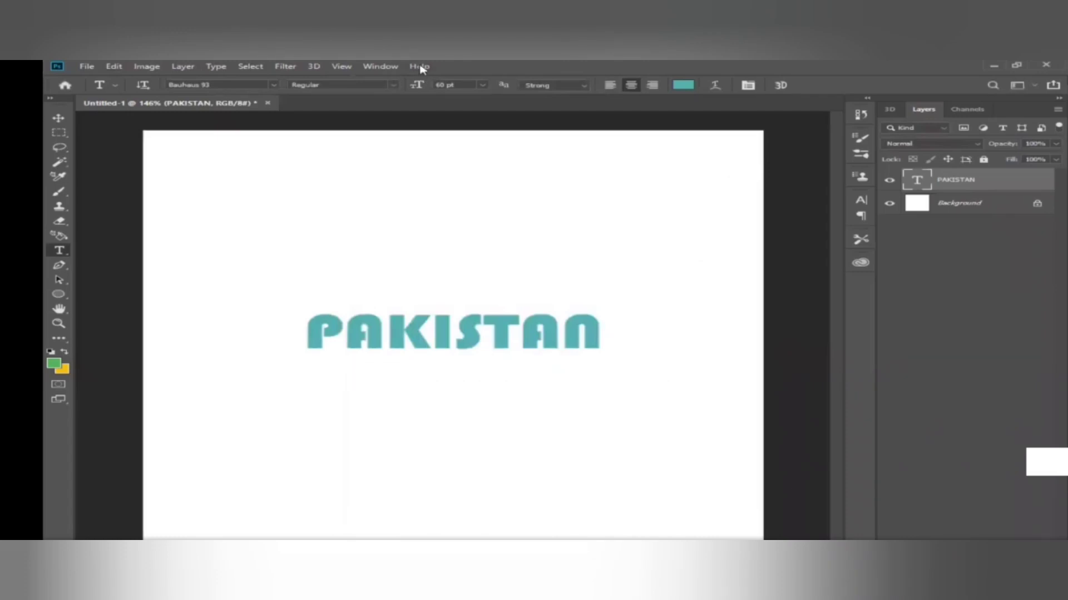
pyautogui.click(273, 85)
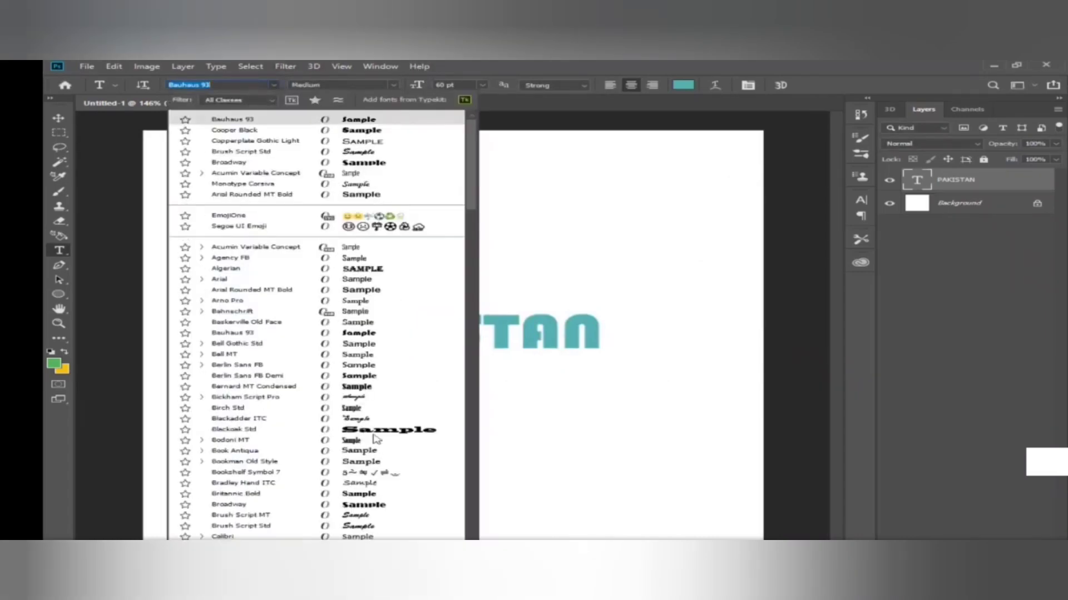
pyautogui.scroll(-5, 376, 439)
pyautogui.scroll(2, 377, 440)
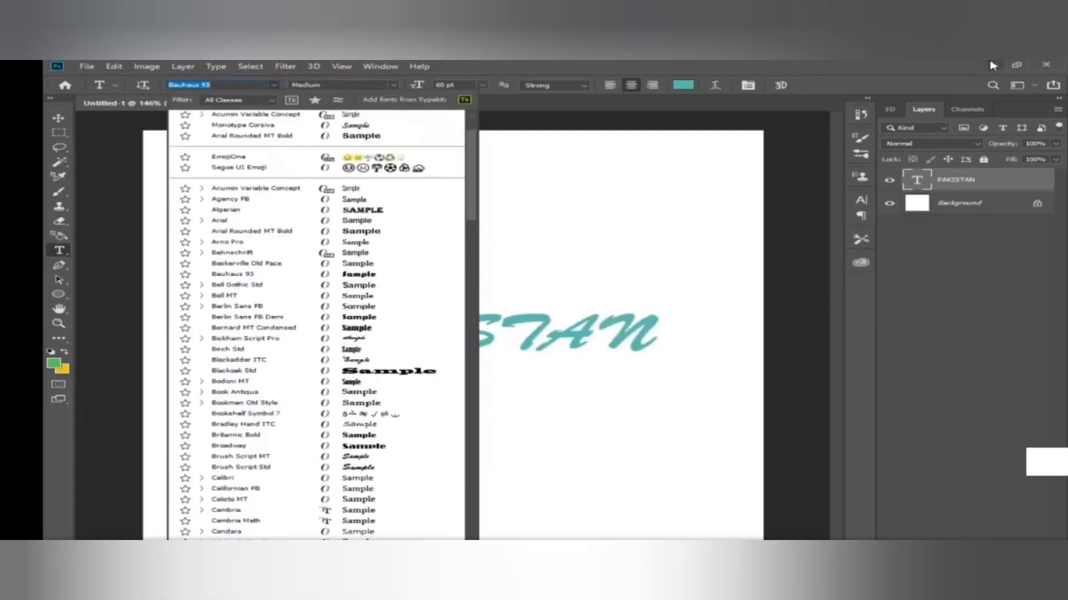
# Minimize Photoshop to show the desktop and bring up the file options for Catalish Huntera.otf.
pyautogui.click(993, 66)
pyautogui.click(993, 66)
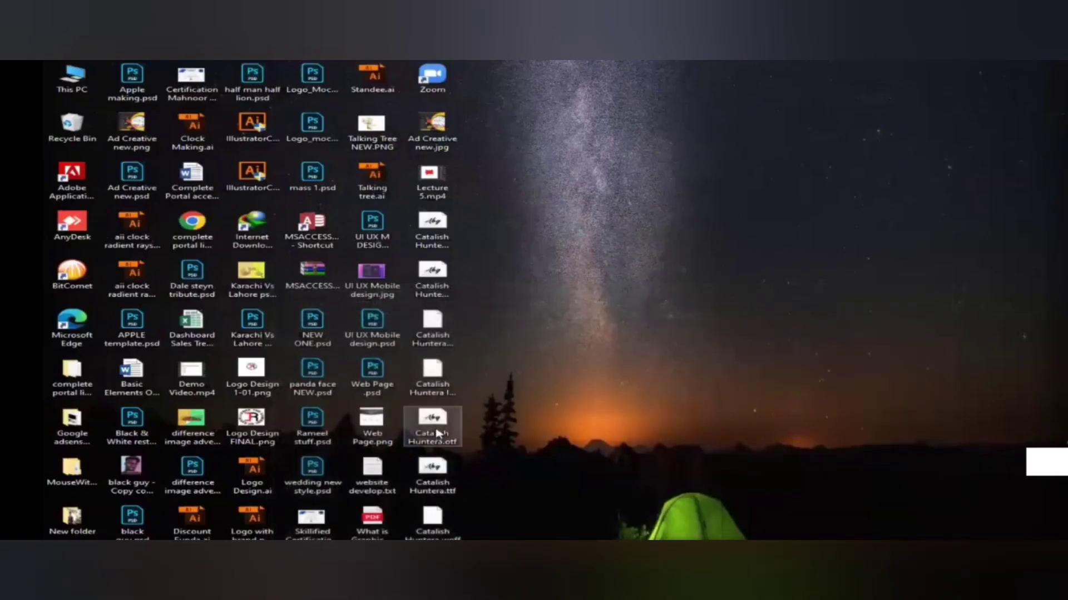
pyautogui.rightClick(439, 431)
pyautogui.click(621, 433)
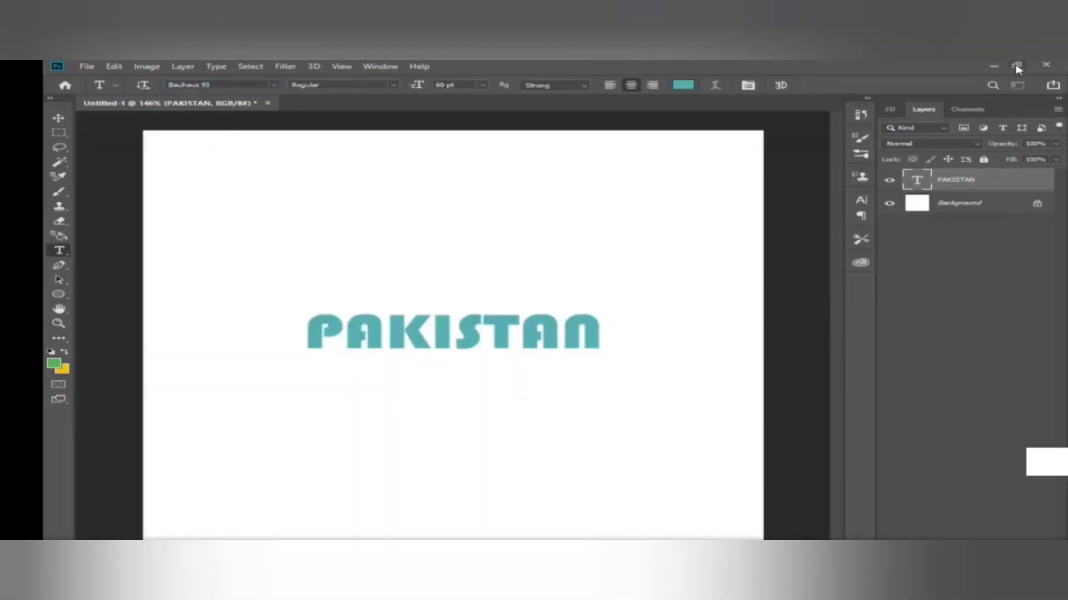
# Shrink the Photoshop window to uncover the desktop icons and try to place the Catalish Huntera font files into the document.
pyautogui.click(1016, 65)
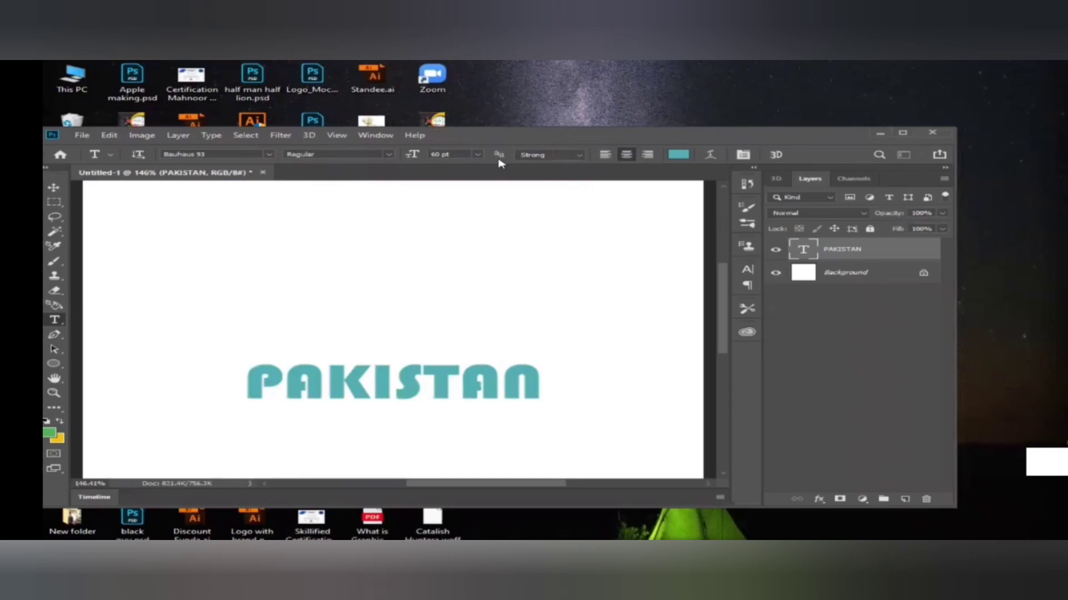
pyautogui.moveTo(462, 143); pyautogui.dragTo(744, 125)
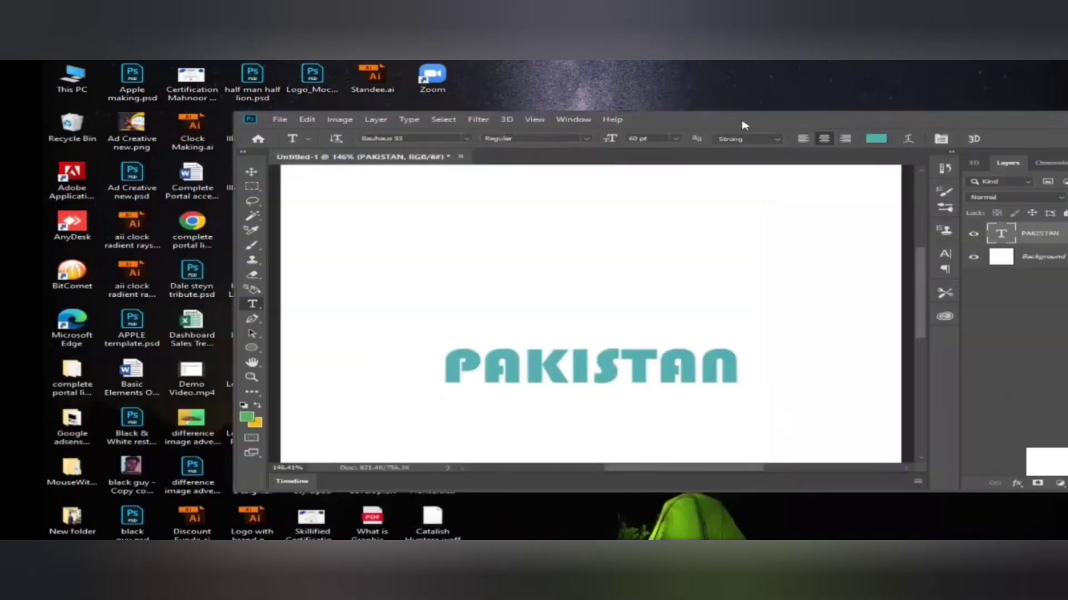
pyautogui.moveTo(477, 133); pyautogui.dragTo(453, 174)
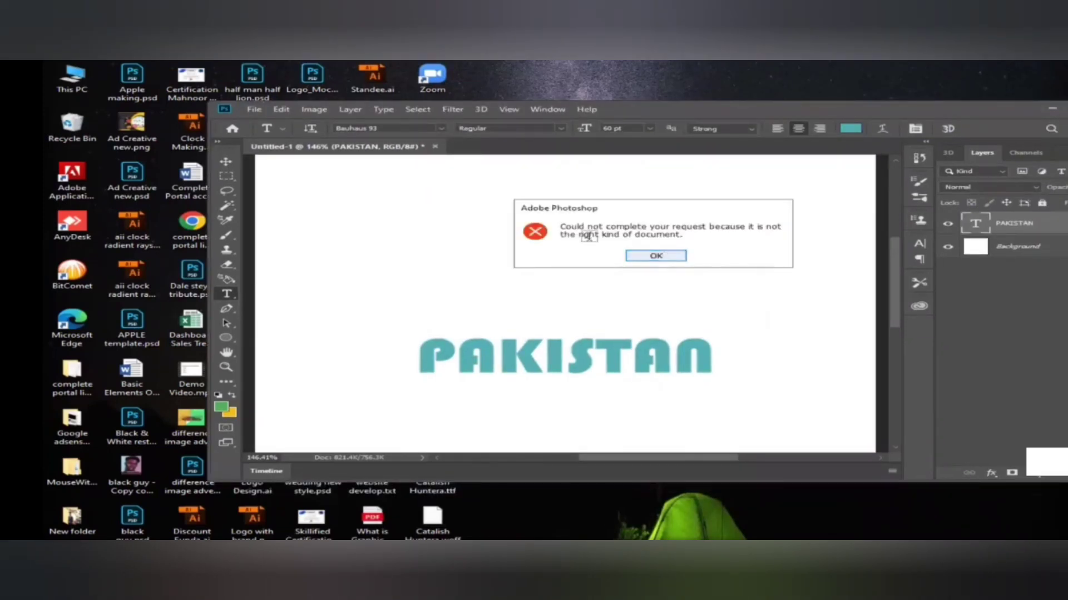
pyautogui.click(656, 256)
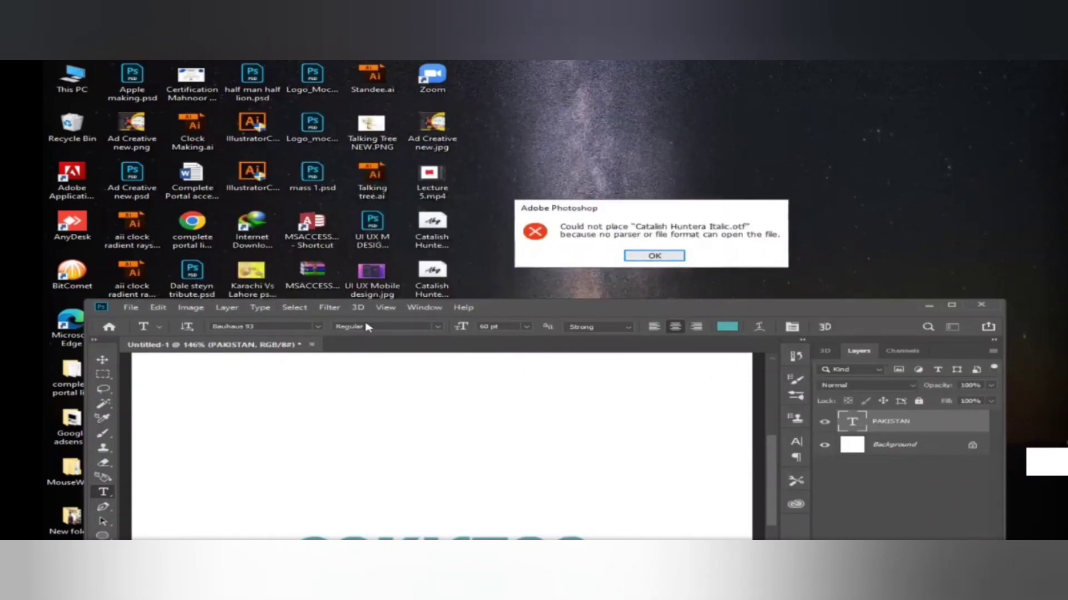
pyautogui.press('Return')
# Look through Photoshop's font list for the Catalish Huntera font and reposition the application window.
pyautogui.click(318, 330)
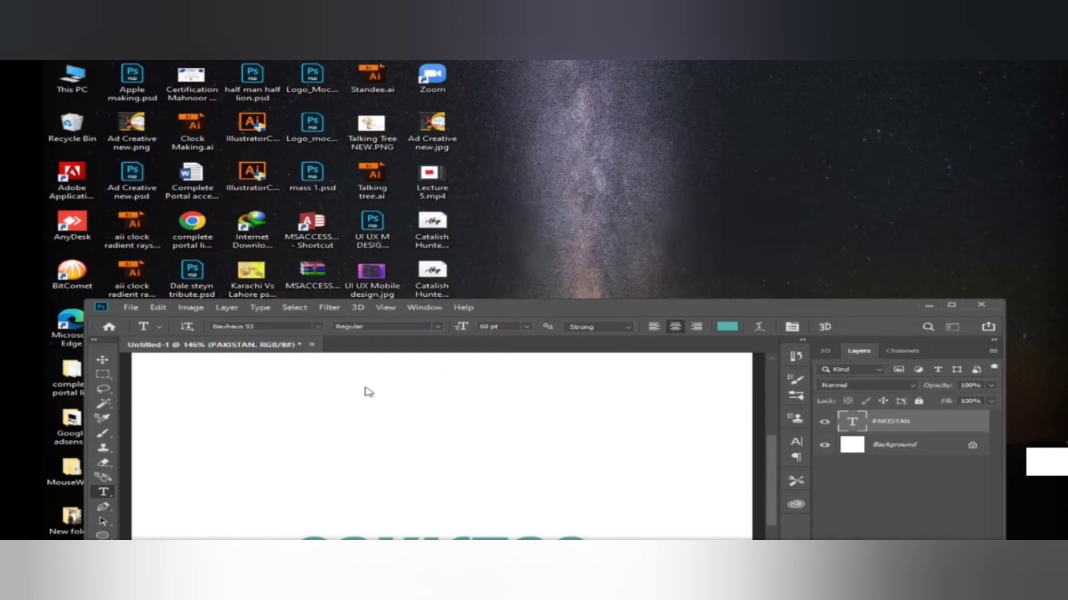
pyautogui.scroll(-5, 389, 441)
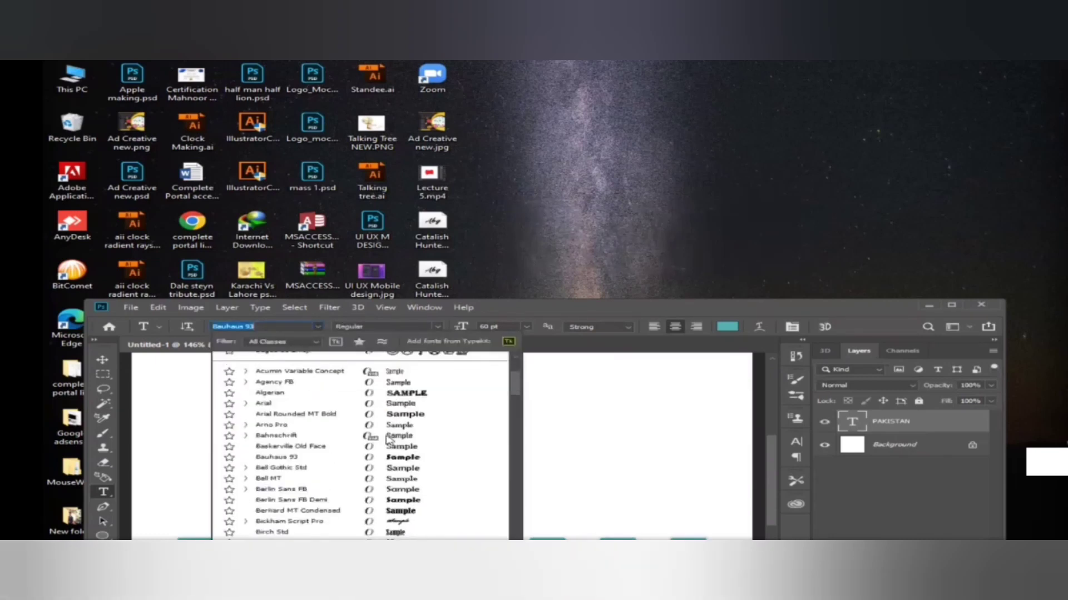
pyautogui.scroll(-6, 1035, 287)
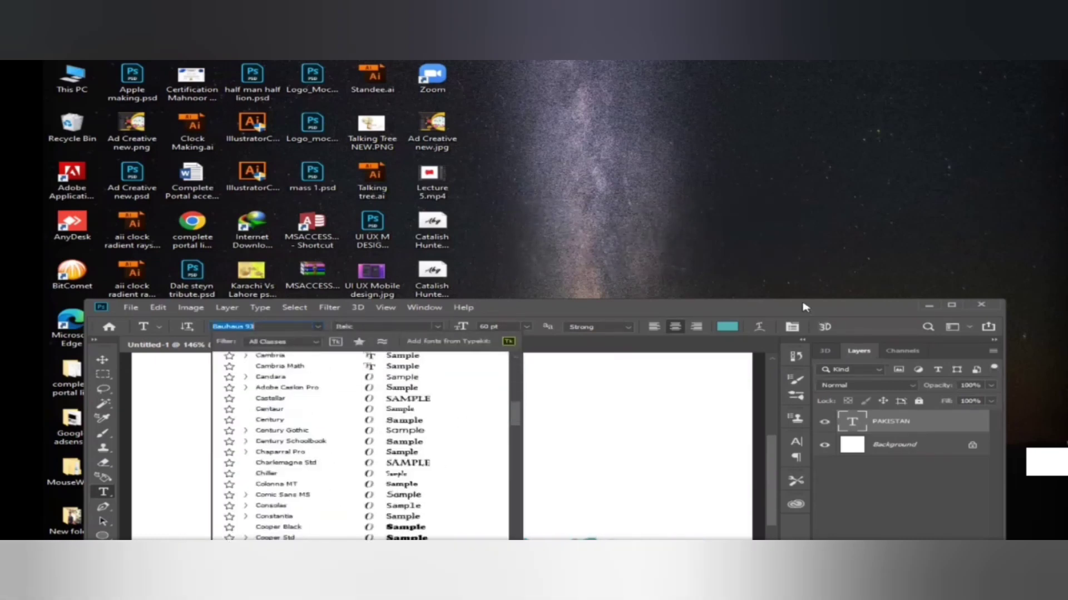
pyautogui.moveTo(805, 308); pyautogui.dragTo(744, 403)
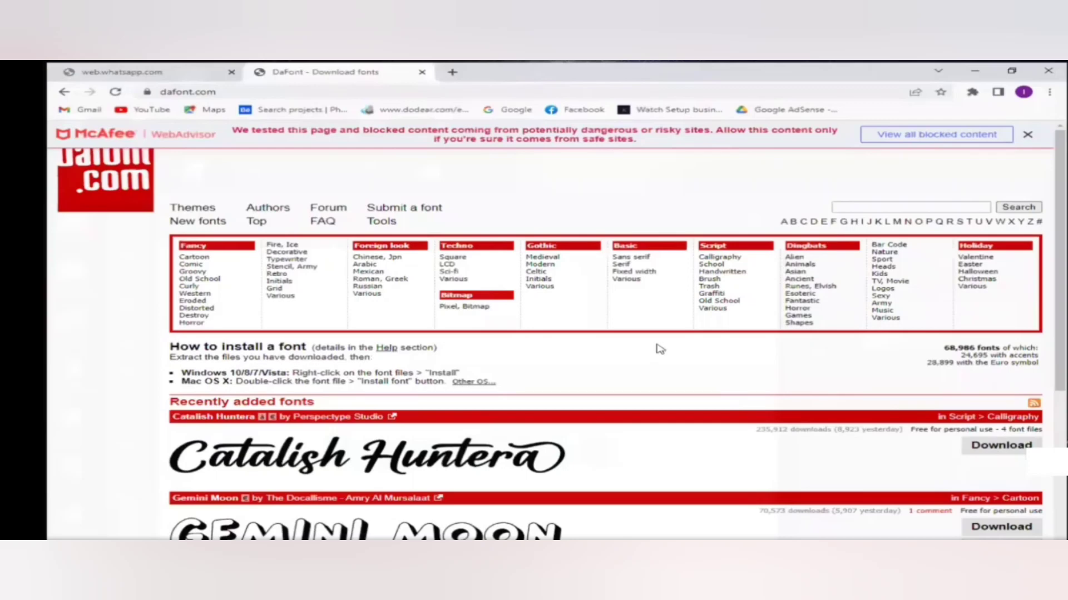
# Switch to the browser and look through the recently added fonts on the DaFont home page.
pyautogui.scroll(-3, 658, 348)
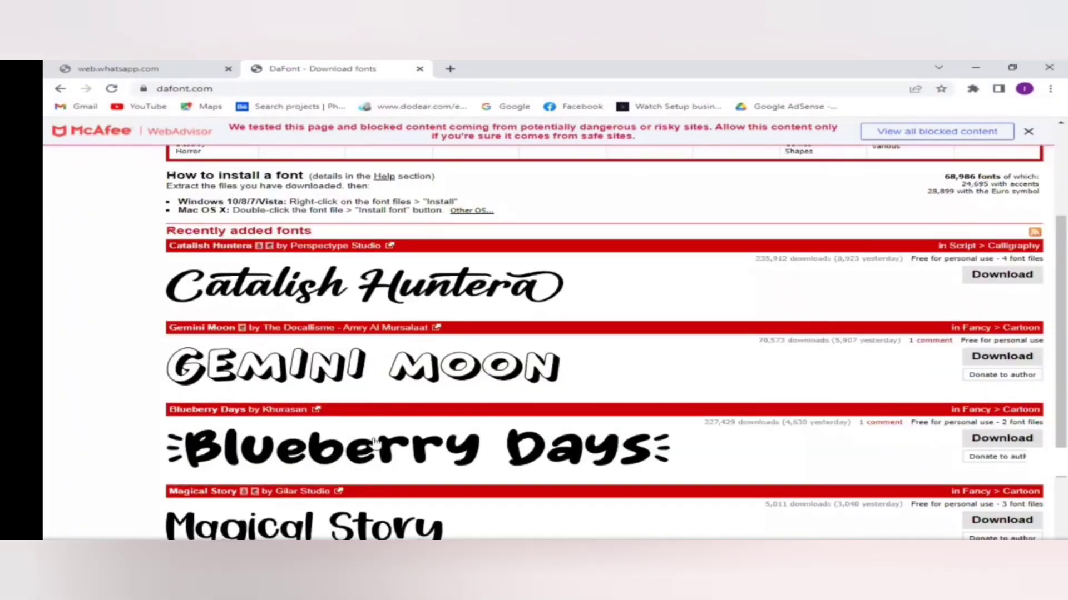
pyautogui.scroll(-1, 991, 480)
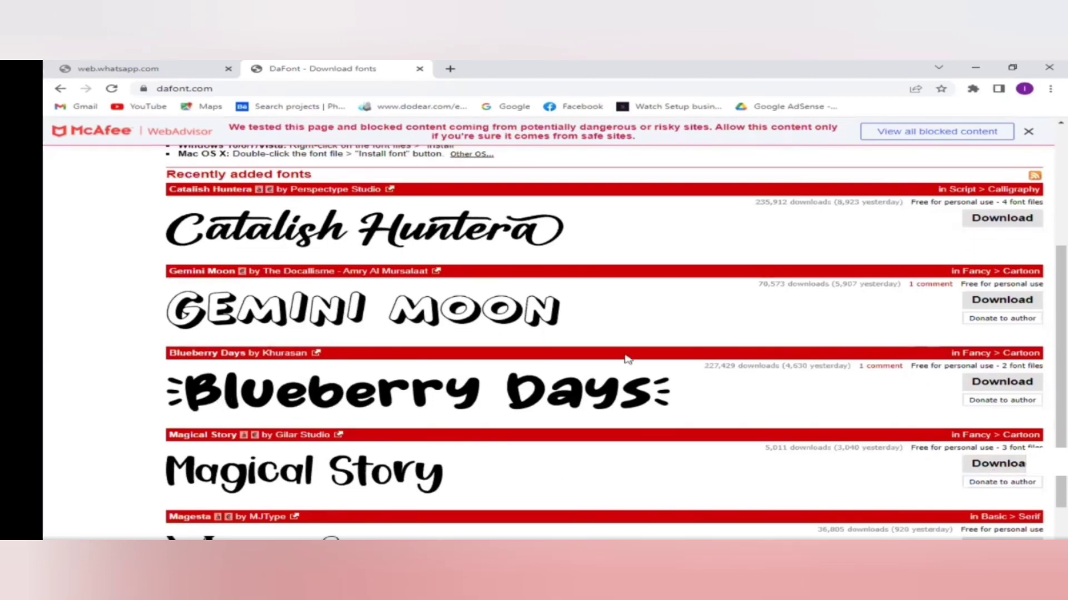
pyautogui.scroll(3, 656, 369)
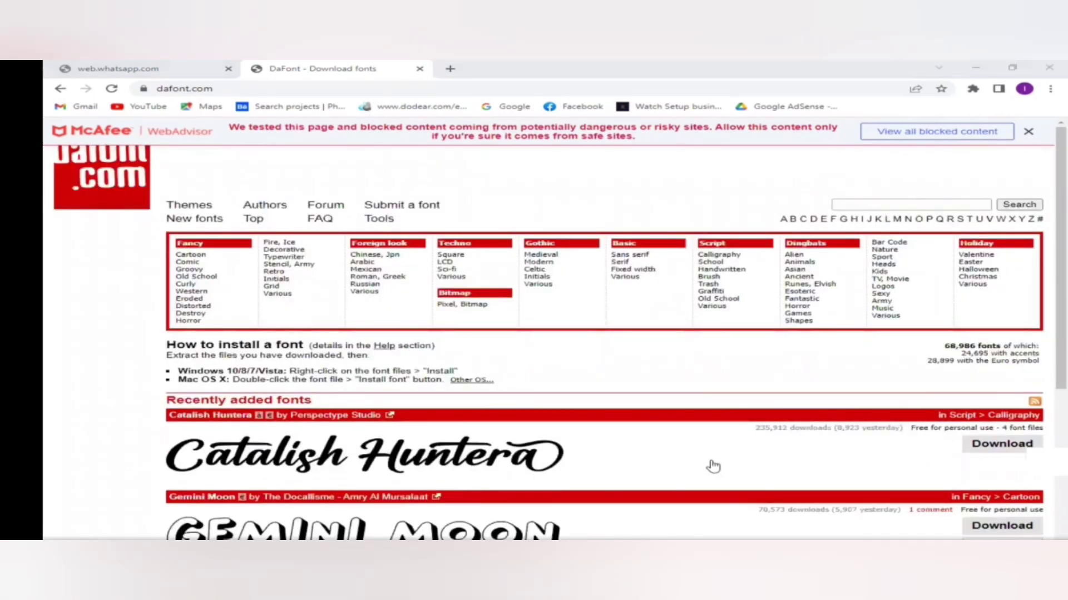
pyautogui.scroll(-3, 710, 467)
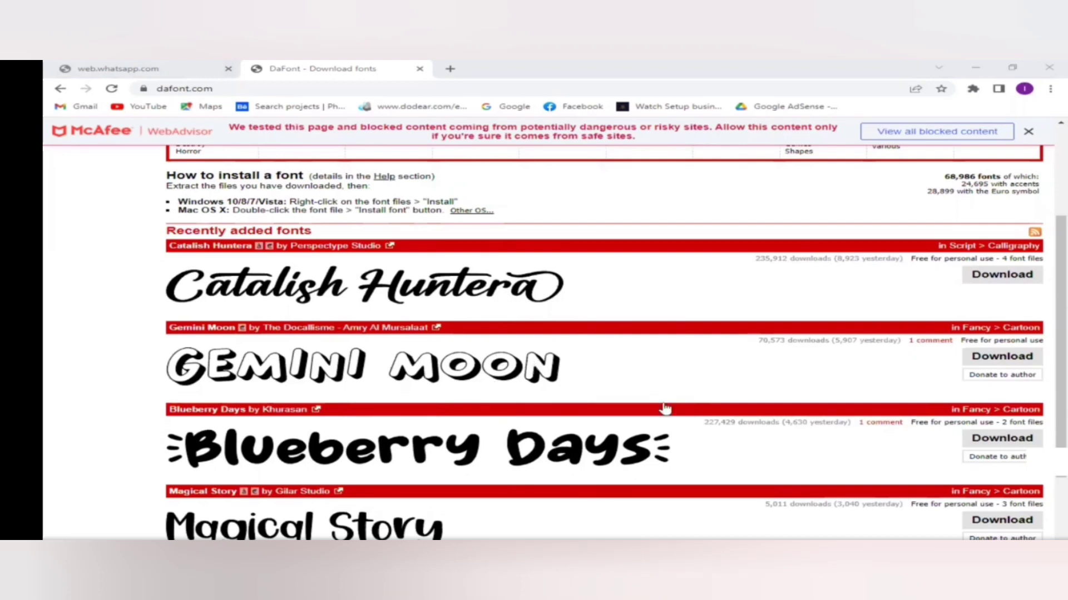
pyautogui.scroll(-4, 665, 410)
pyautogui.scroll(-1, 499, 479)
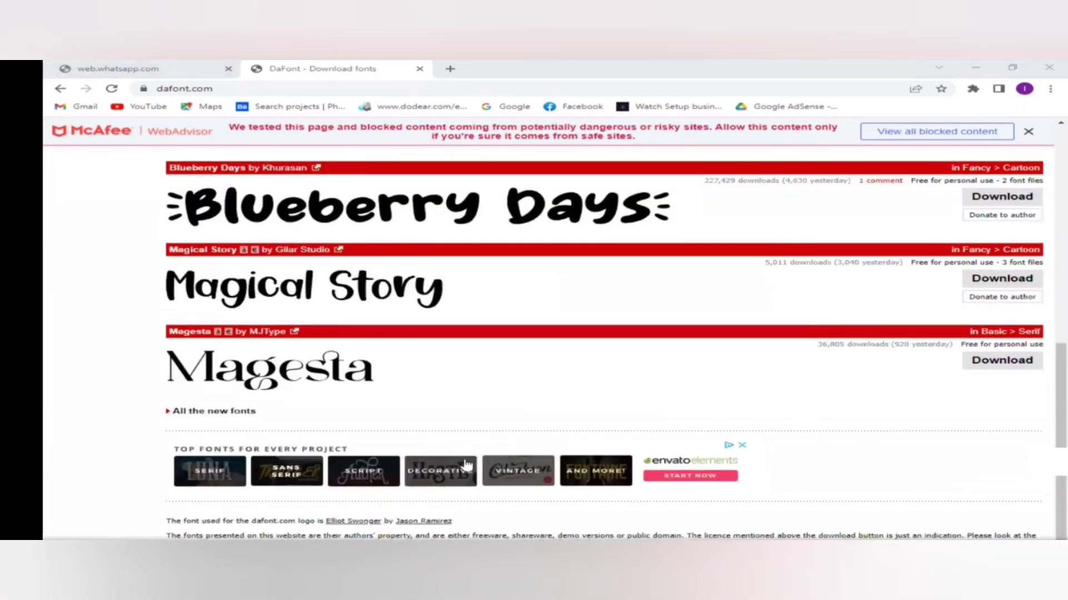
# Try to open DaFont's list of all the new fonts.
pyautogui.click(244, 412)
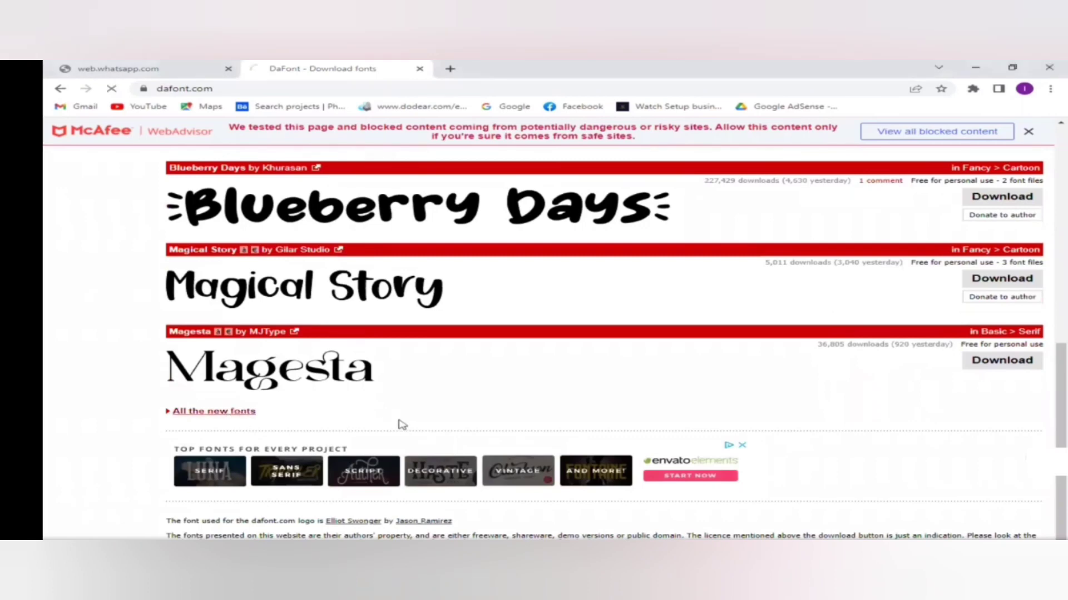
pyautogui.scroll(7, 460, 412)
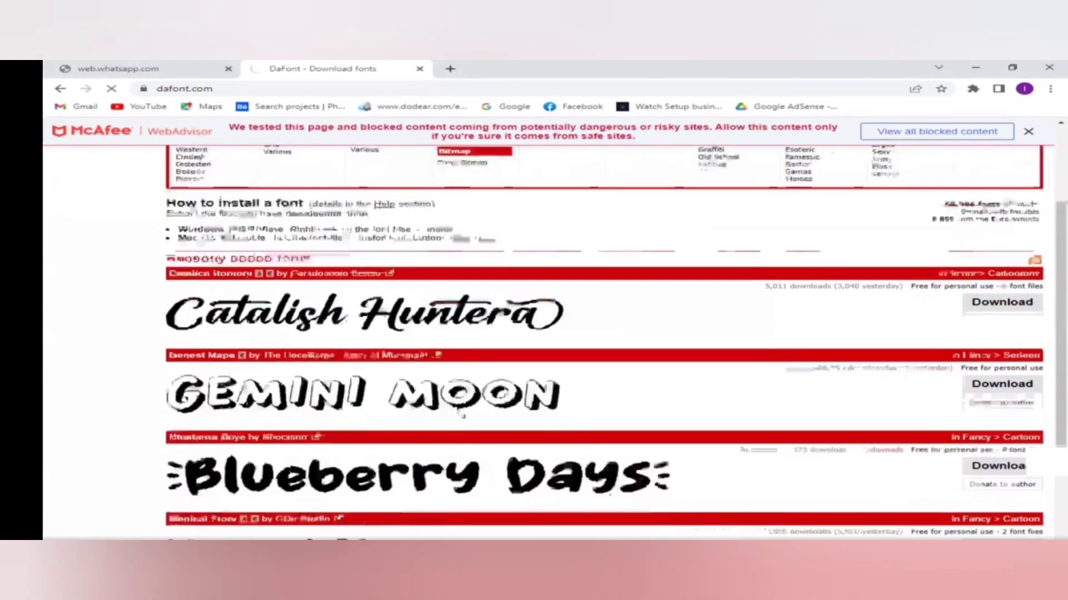
pyautogui.scroll(-6, 850, 453)
pyautogui.scroll(6, 301, 356)
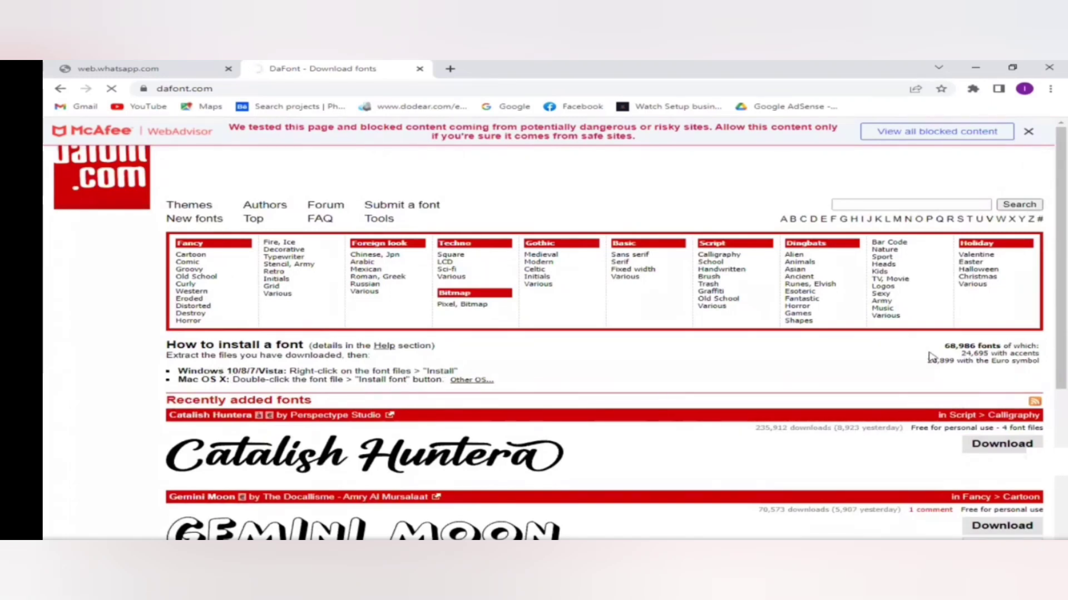
# Close the WhatsApp Web page and return to Photoshop with its window maximized.
pyautogui.click(206, 70)
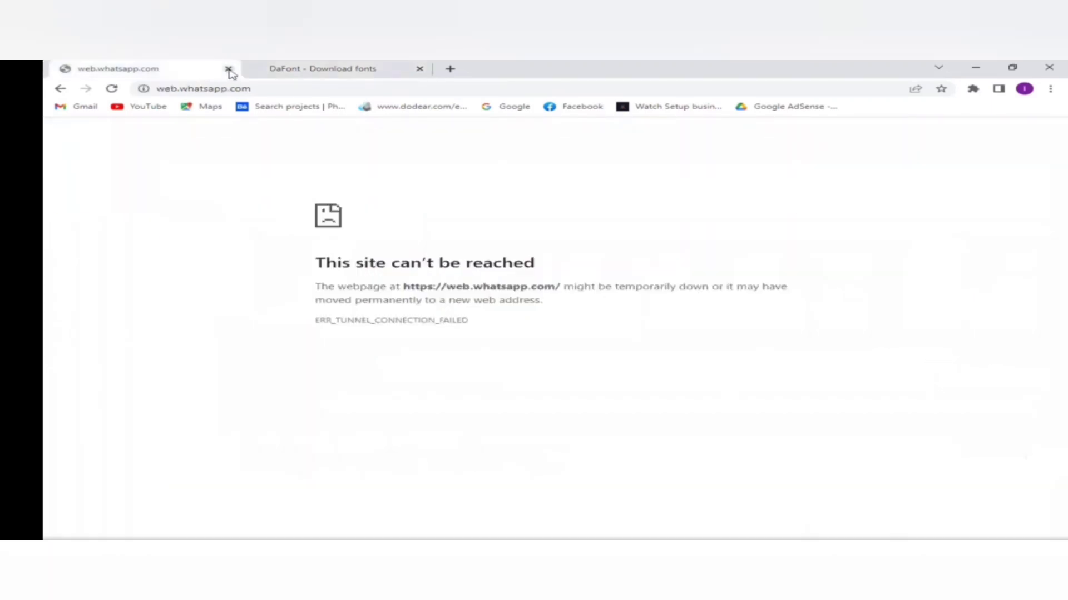
pyautogui.click(228, 69)
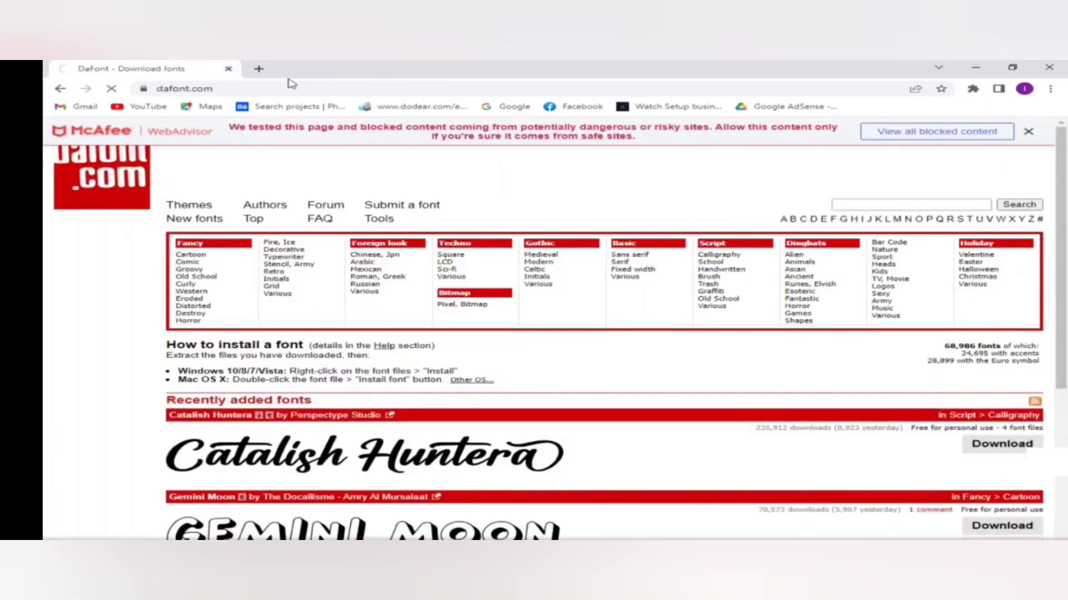
pyautogui.click(975, 70)
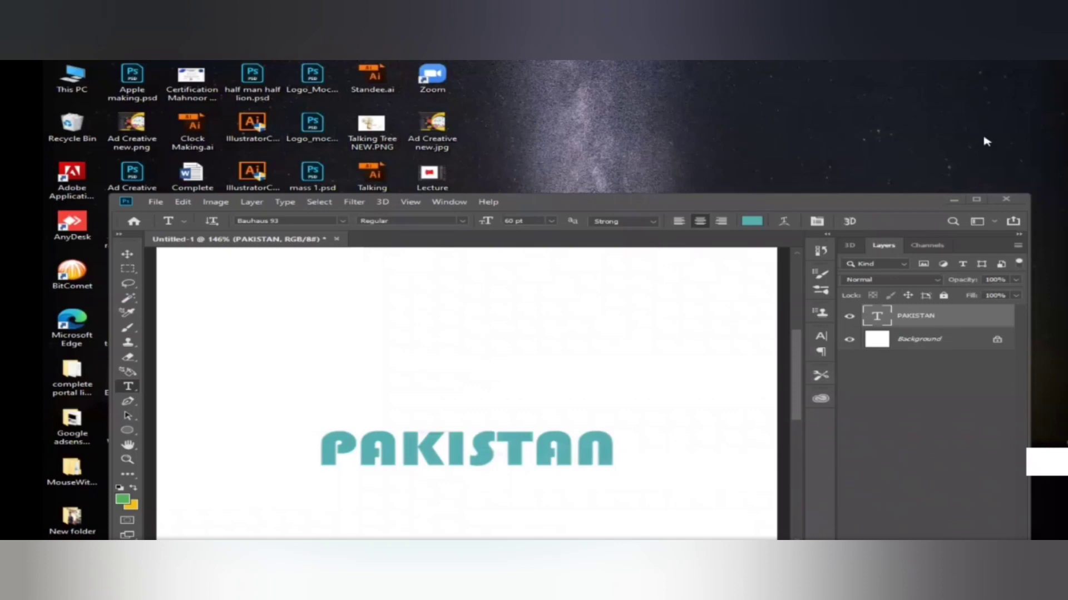
pyautogui.press('super+Up')
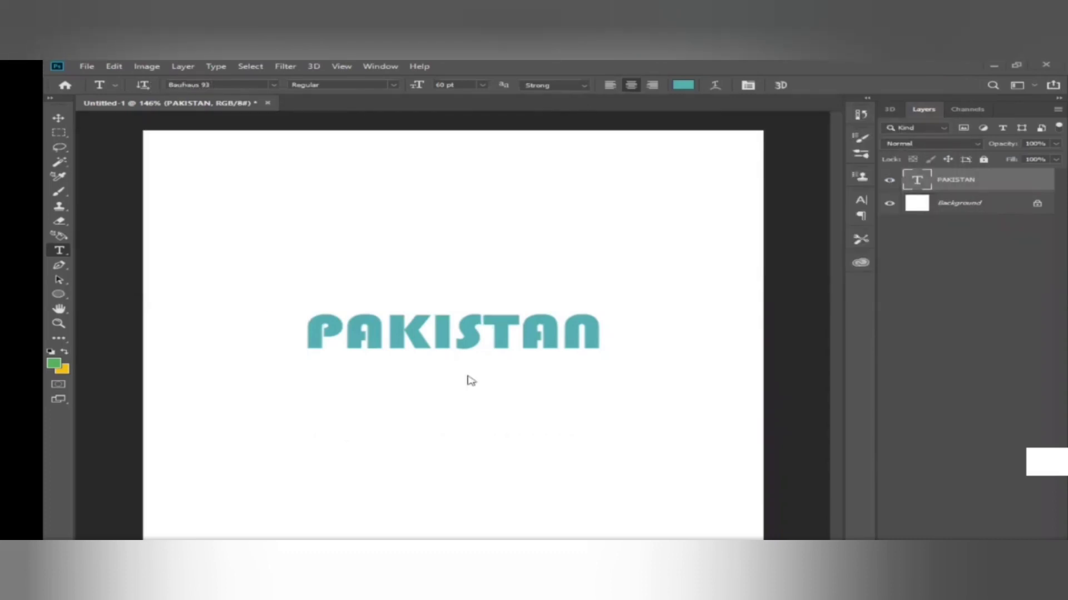
pyautogui.click(716, 86)
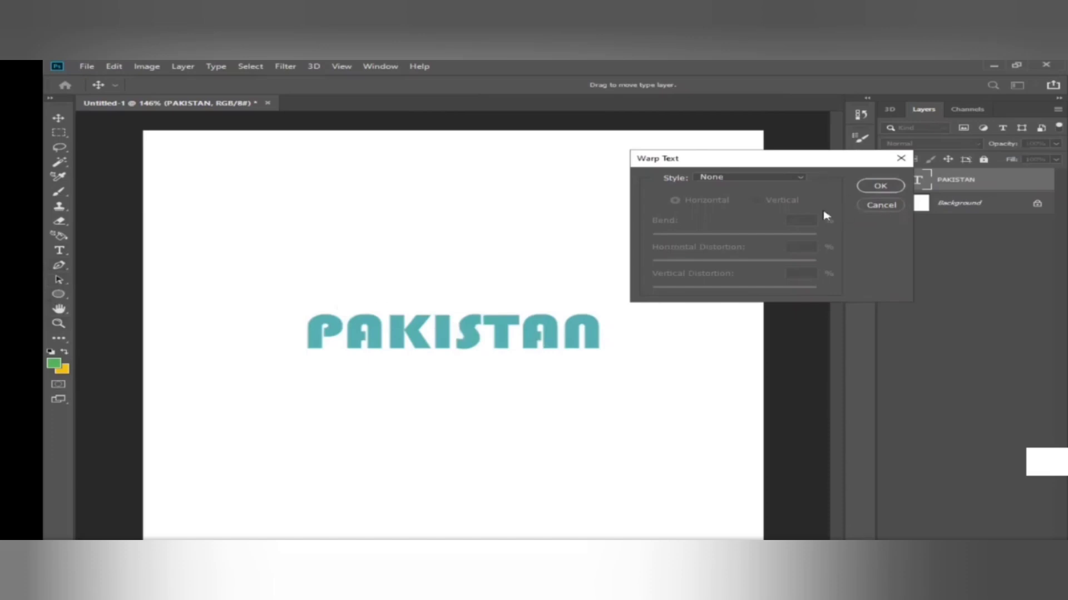
pyautogui.moveTo(823, 158); pyautogui.dragTo(889, 206)
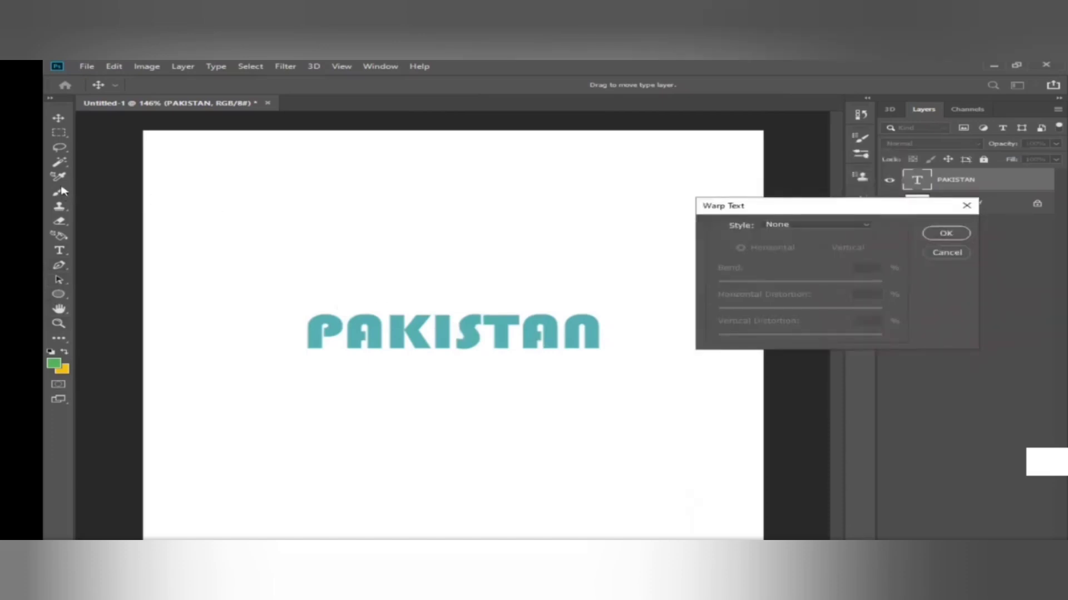
pyautogui.click(966, 206)
# Select the whole PAKISTAN text with the Type tool and apply the Arc style in Warp Text.
pyautogui.click(58, 250)
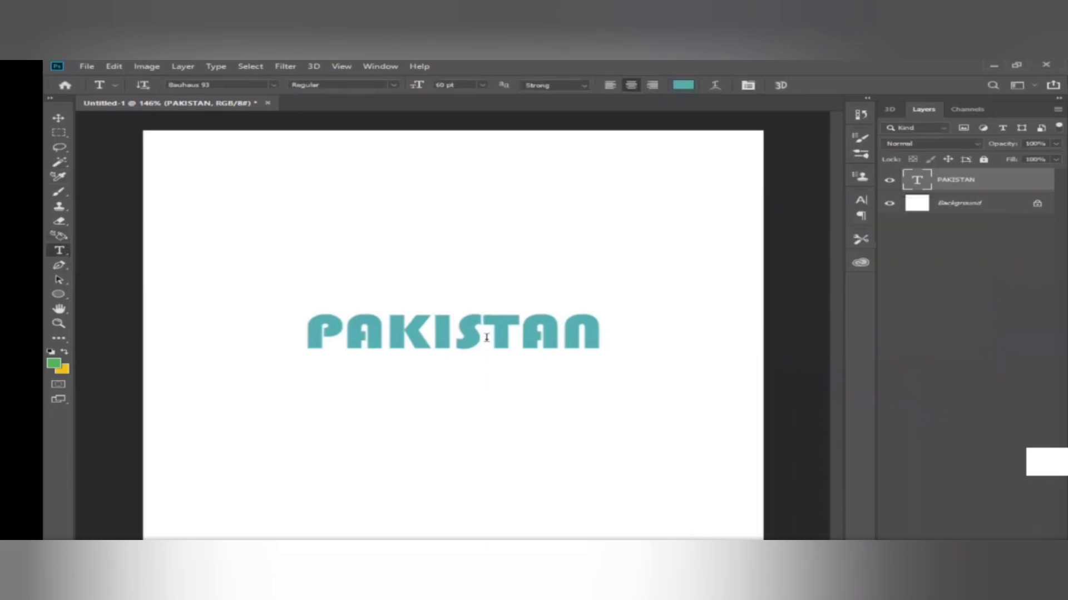
pyautogui.click(568, 335)
pyautogui.hotkey('ctrl', 'a')
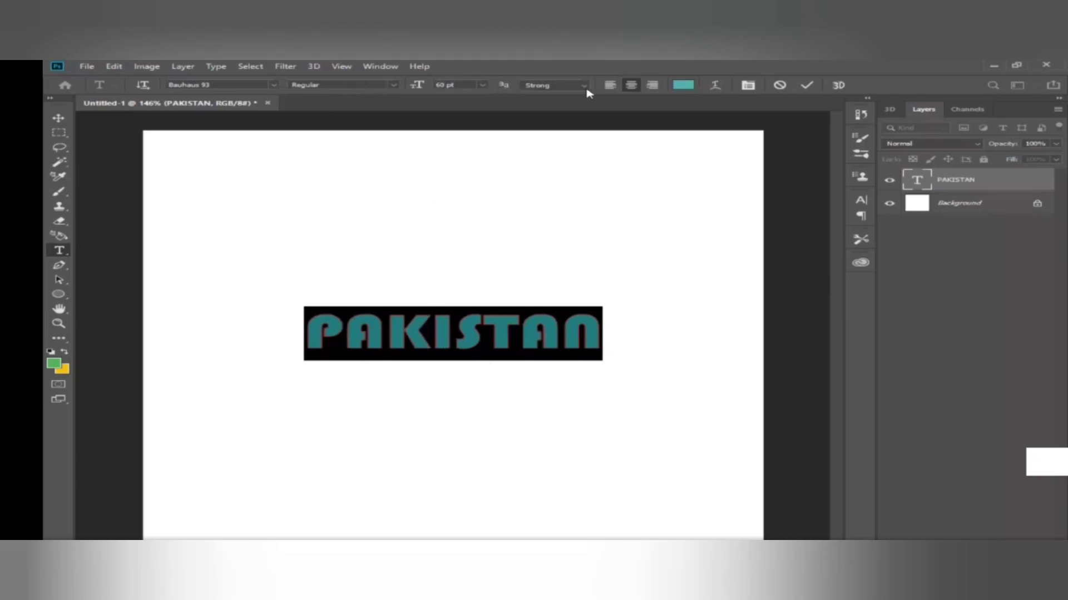
pyautogui.click(716, 85)
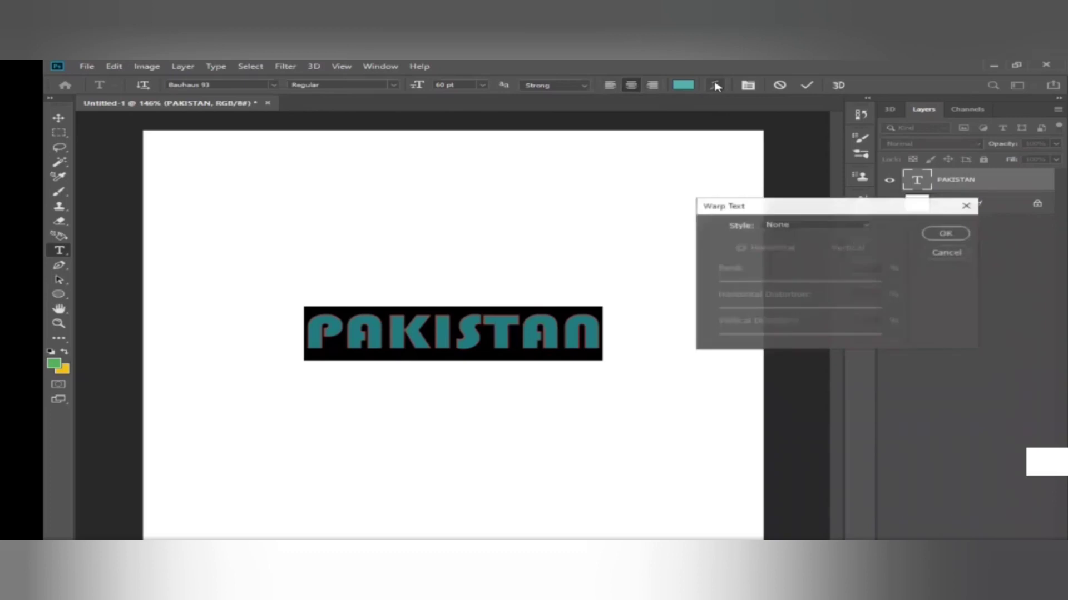
pyautogui.click(871, 227)
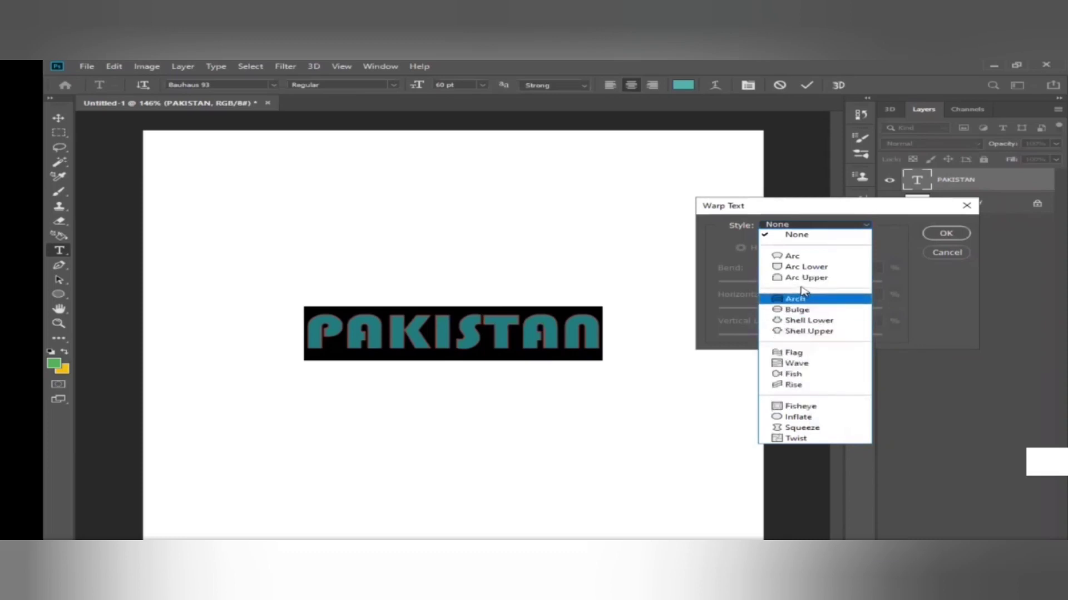
pyautogui.click(801, 257)
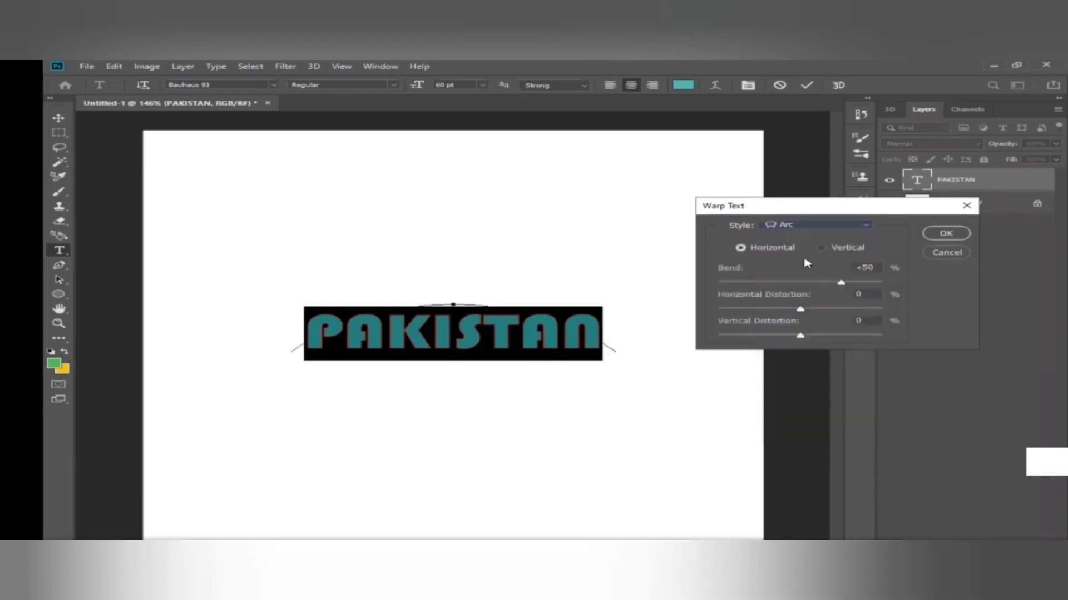
# Change the text warp to the Inflate style with Bend +57%, Horizontal Distortion +8% and Vertical Distortion +37%, and apply it.
pyautogui.click(869, 227)
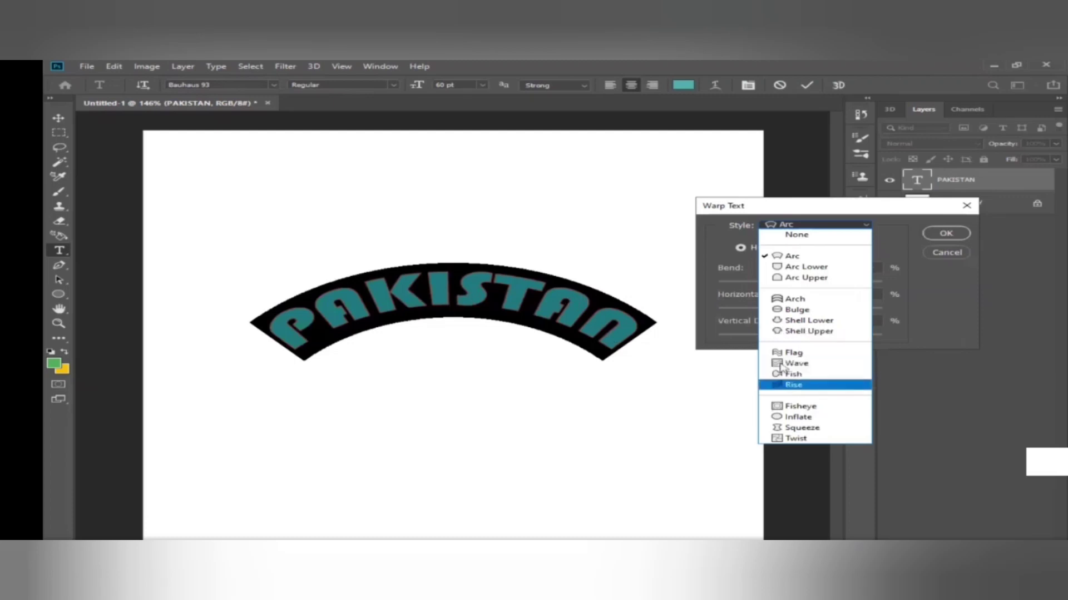
pyautogui.click(806, 418)
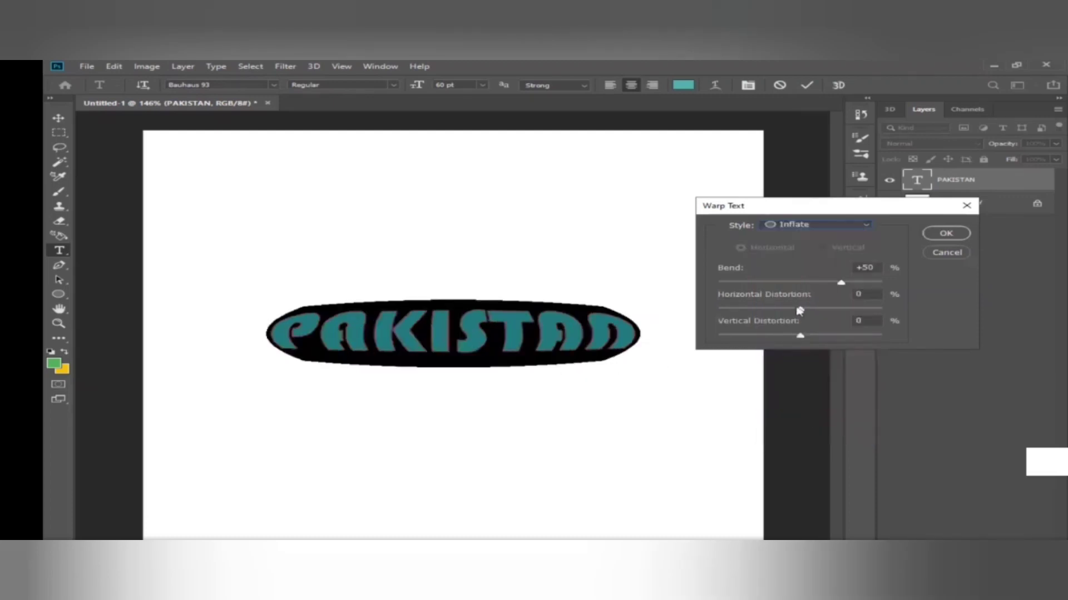
pyautogui.moveTo(801, 309); pyautogui.dragTo(856, 284)
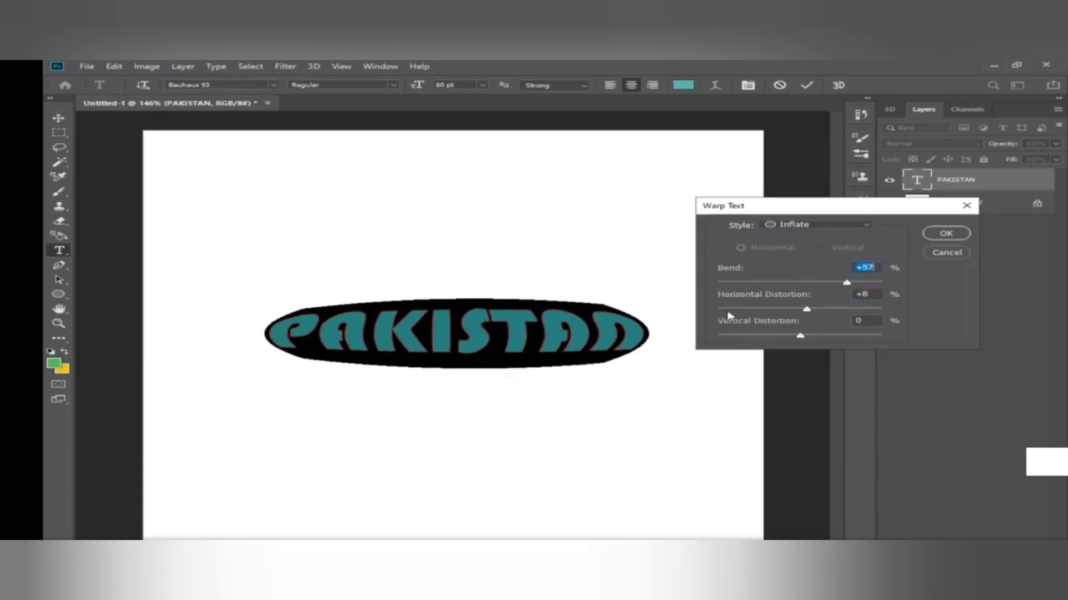
pyautogui.moveTo(799, 338); pyautogui.dragTo(833, 337)
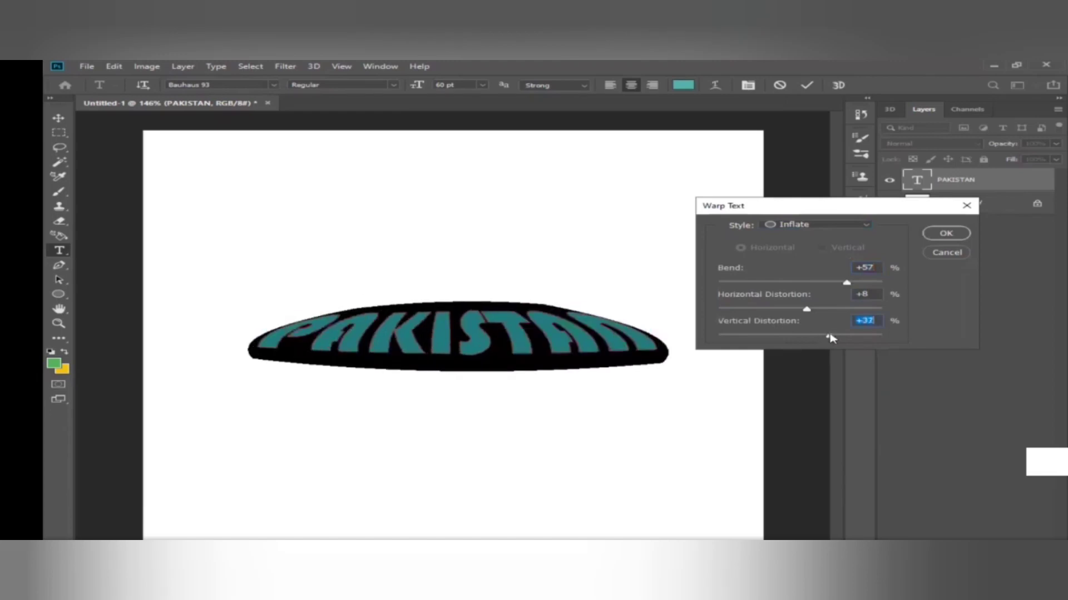
pyautogui.click(948, 234)
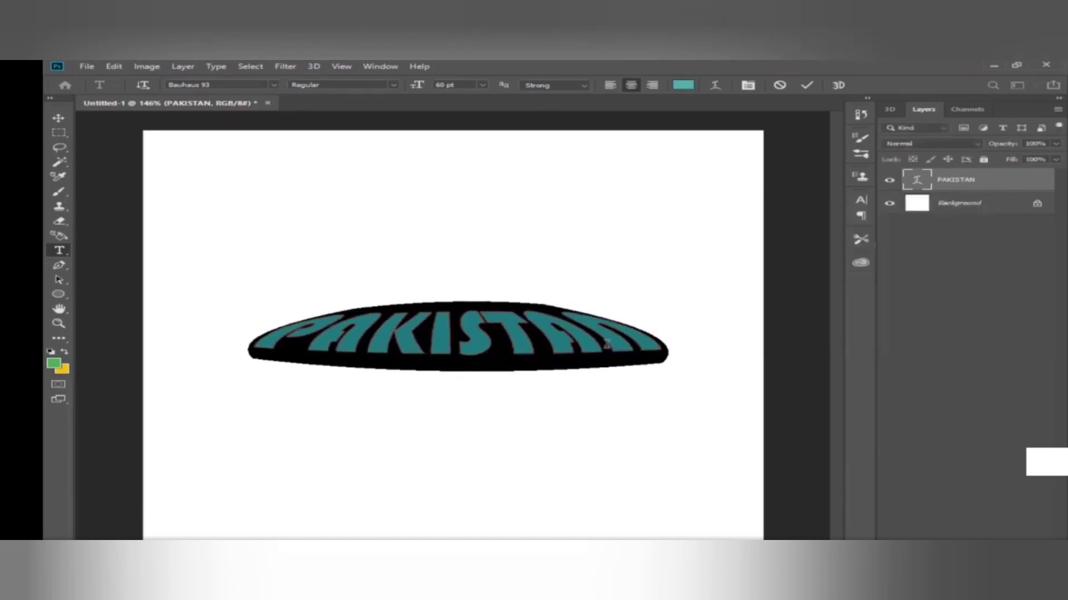
# Commit the warped text and delete the PAKISTAN text layer.
pyautogui.click(980, 205)
pyautogui.hotkey('alt', ']')
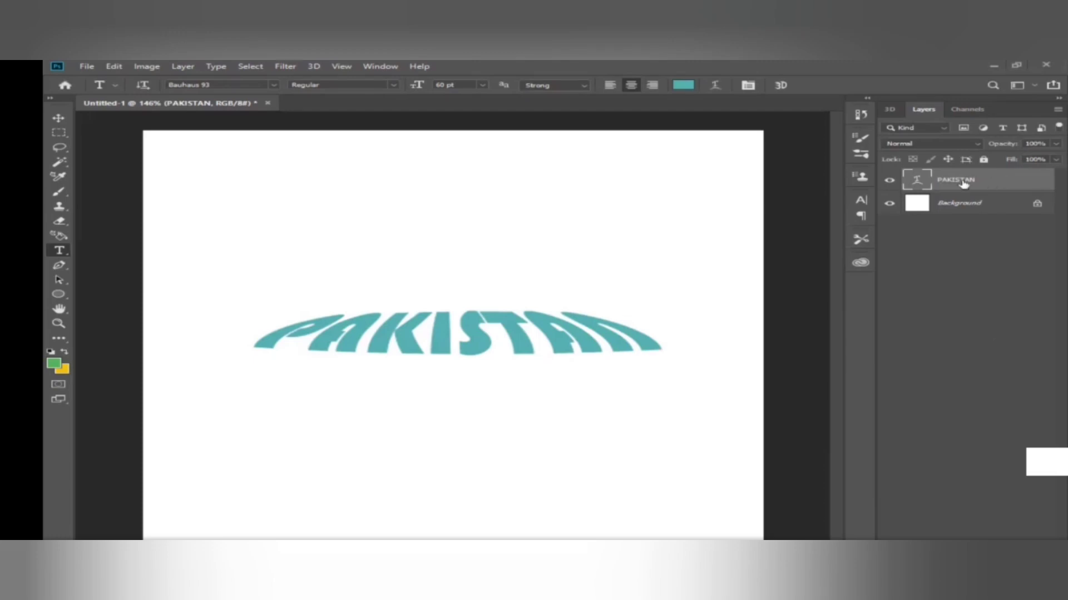
pyautogui.moveTo(1013, 195); pyautogui.dragTo(1045, 543)
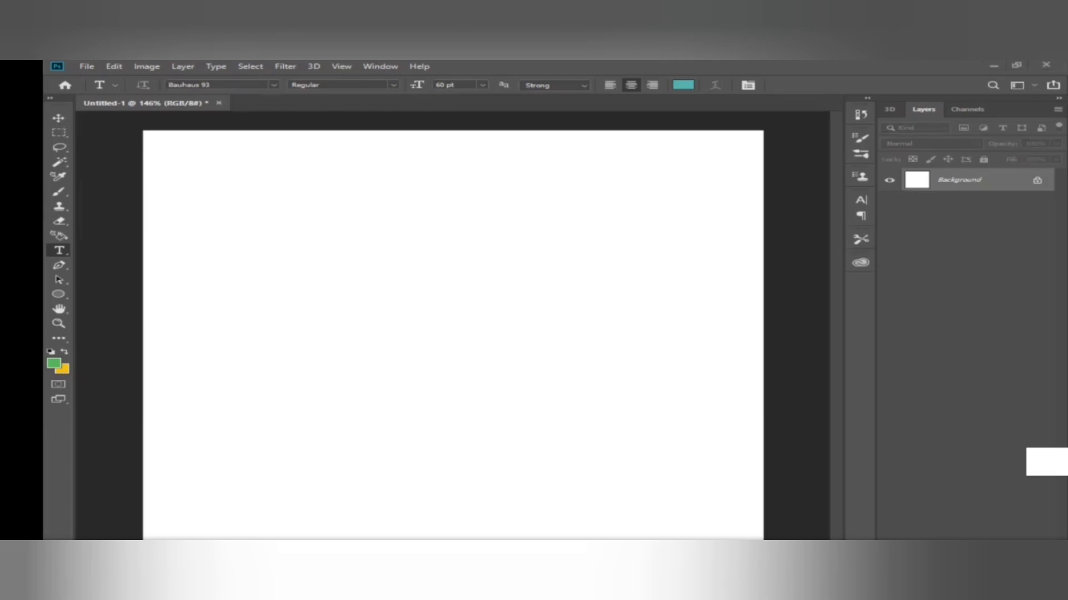
# Add a new layer and draw a green rectangle shape about 529 by 275 px across the upper part of the canvas.
pyautogui.hotkey('ctrl', 'shift', 'alt', 'n')
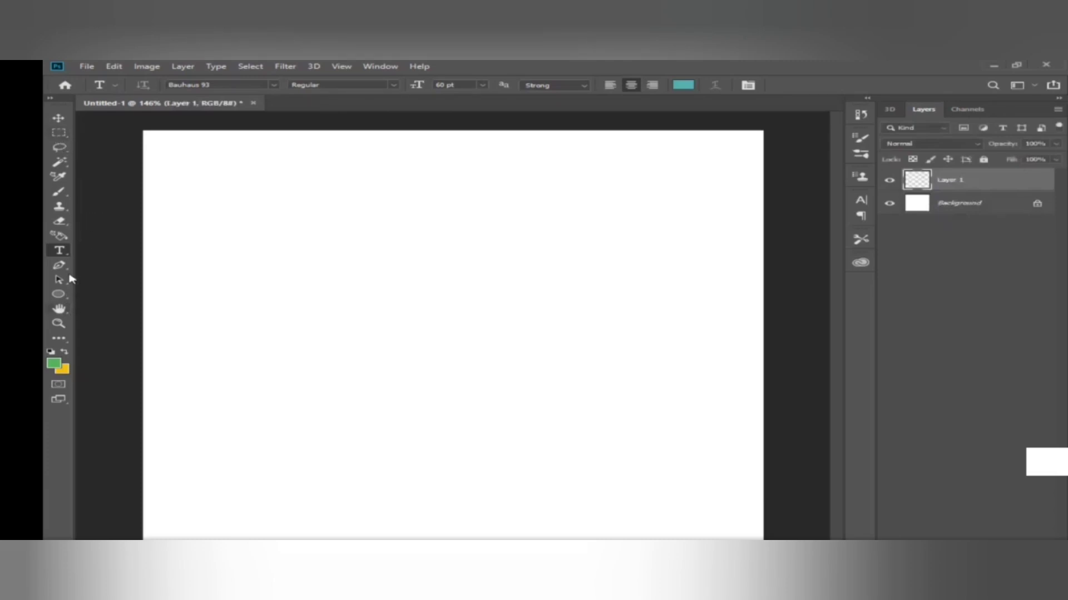
pyautogui.click(59, 298)
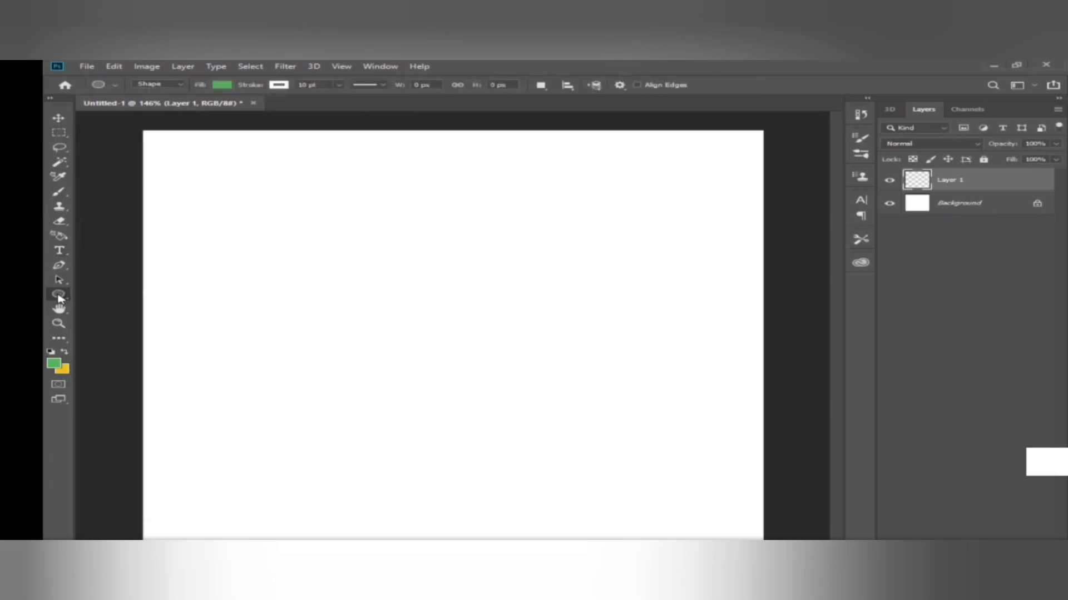
pyautogui.rightClick(60, 298)
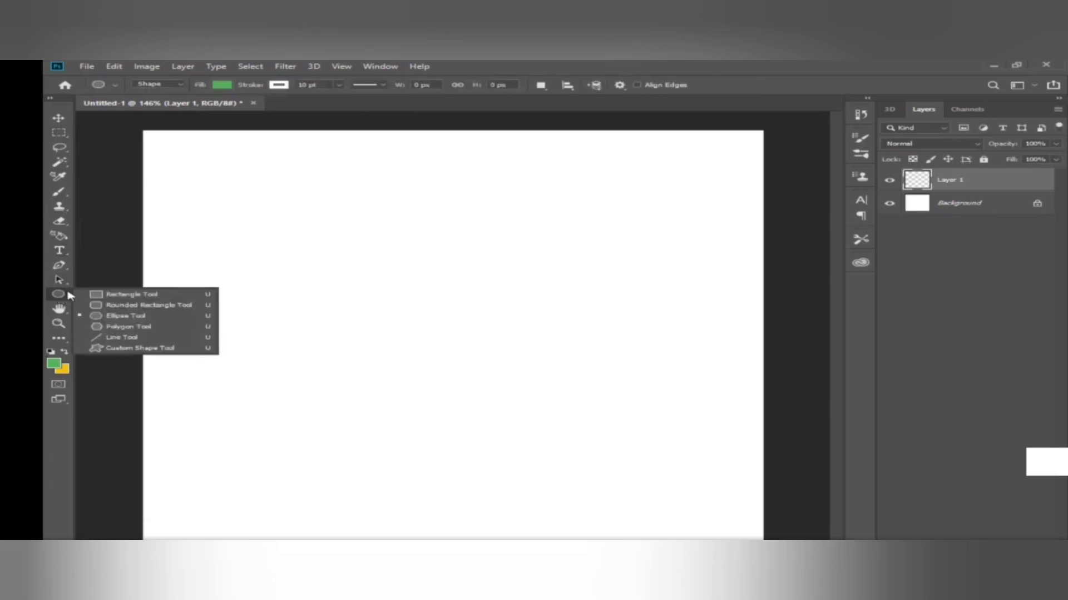
pyautogui.click(139, 296)
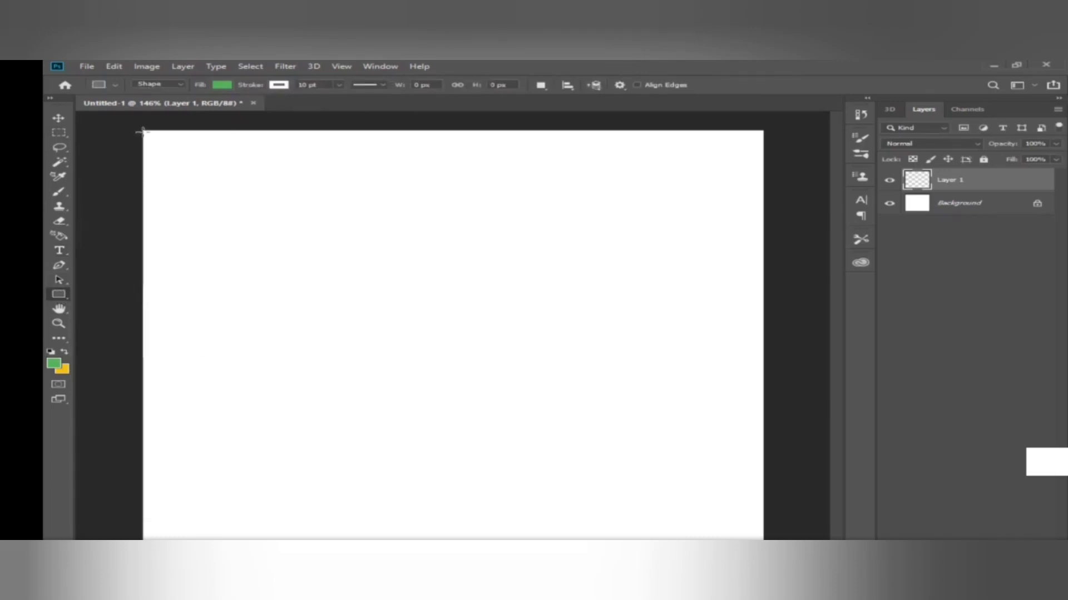
pyautogui.moveTo(159, 149); pyautogui.dragTo(764, 359)
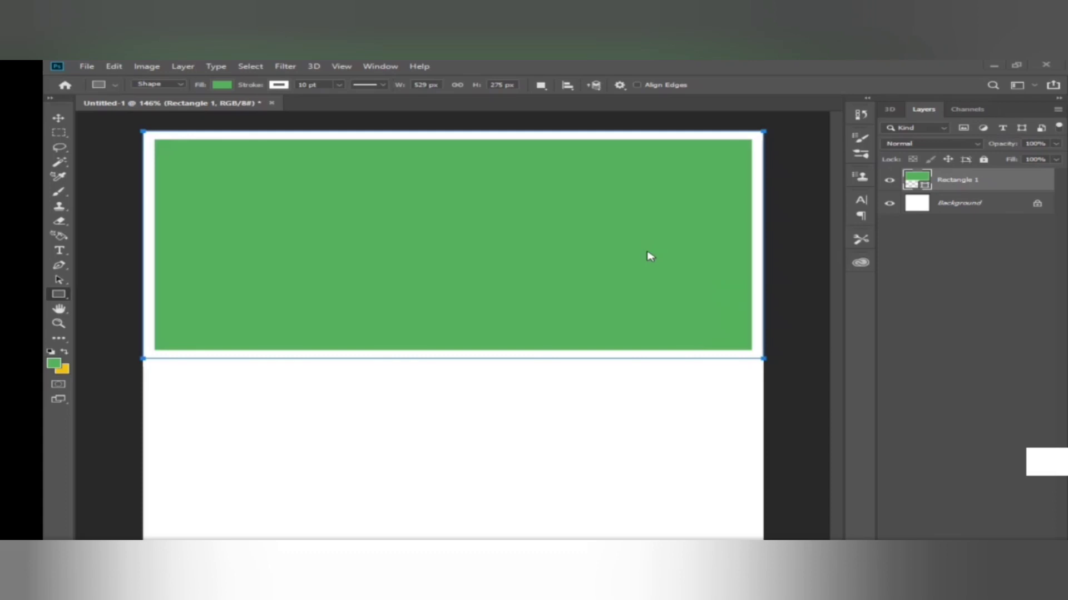
# Set the green rectangle's stroke width to 0 pt.
pyautogui.click(338, 86)
pyautogui.moveTo(338, 99); pyautogui.dragTo(315, 97)
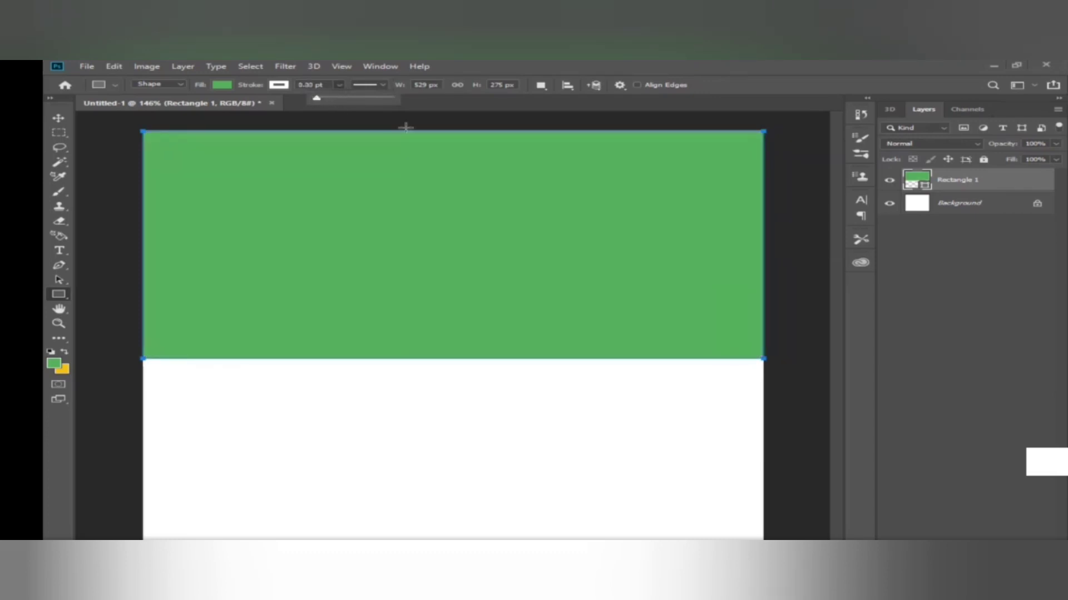
pyautogui.click(385, 231)
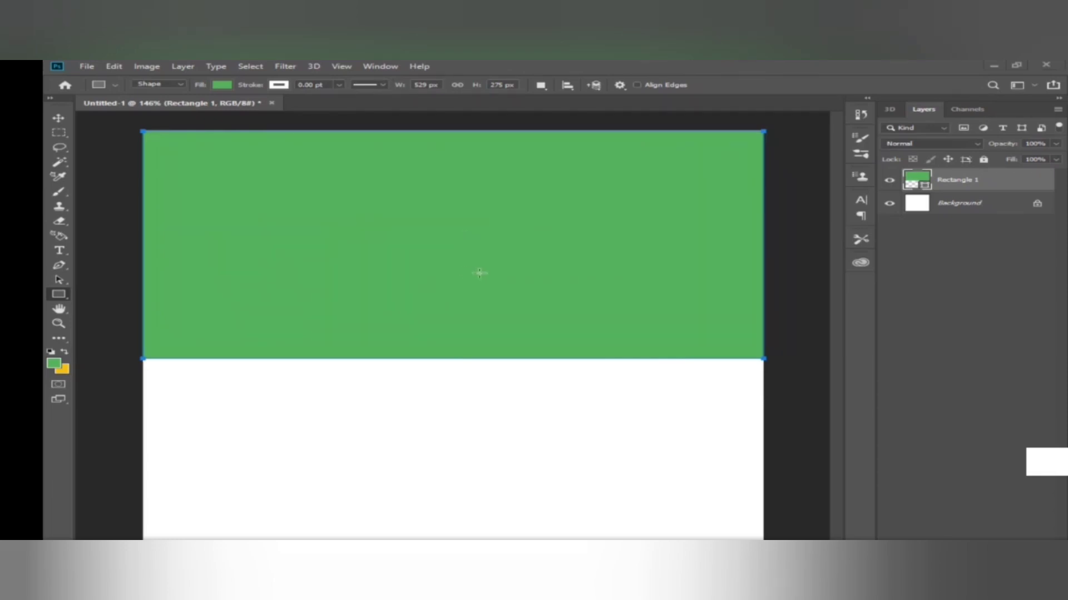
# Place type on the lower edge of the rectangle's path and replace the placeholder with BLACK AND WHITE.
pyautogui.click(981, 204)
pyautogui.click(983, 185)
pyautogui.click(59, 251)
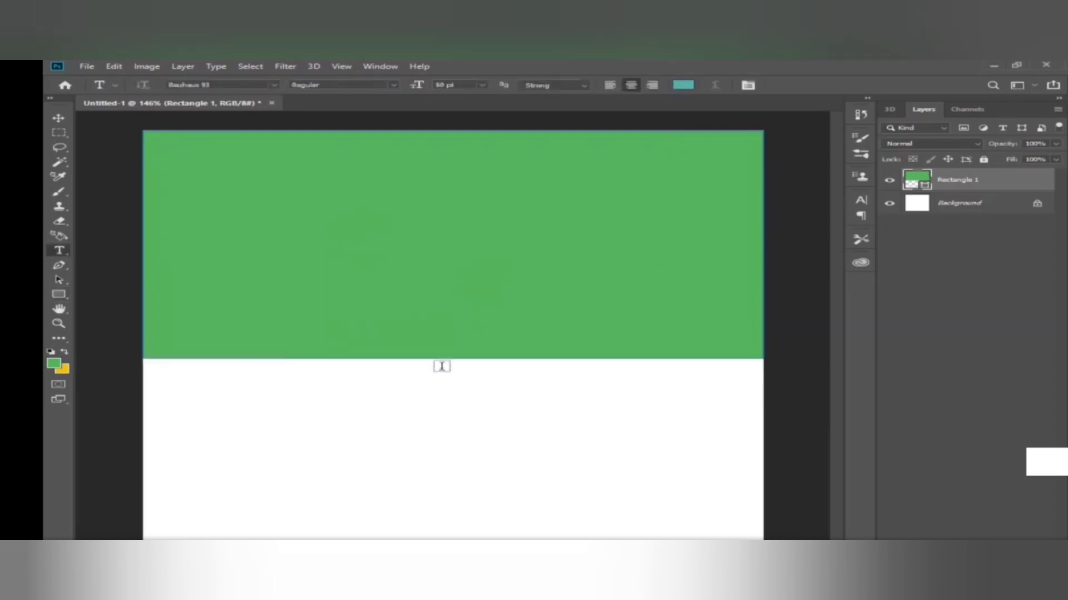
pyautogui.click(365, 357)
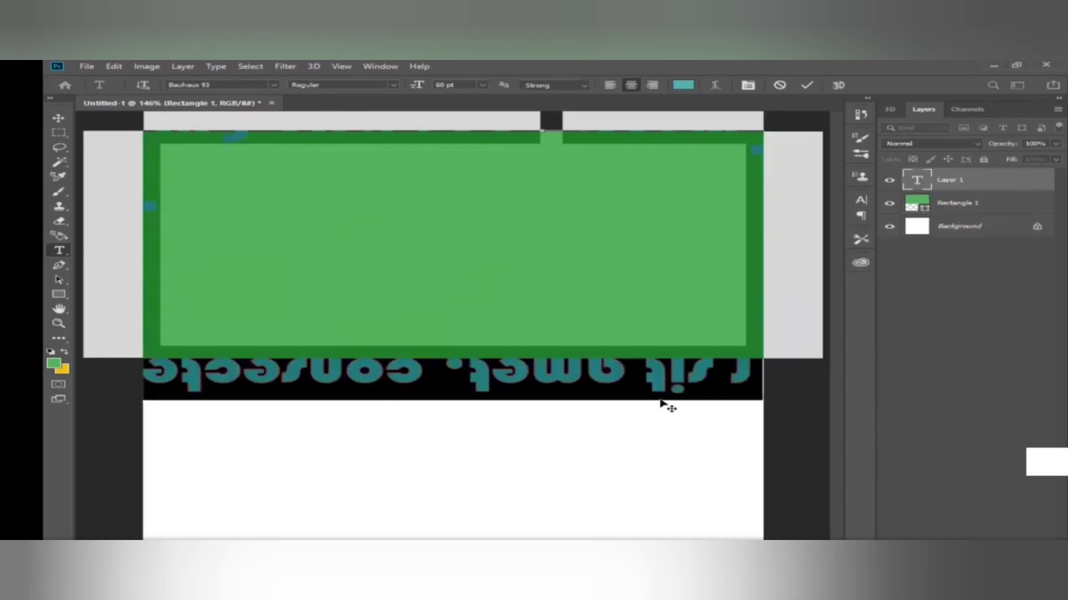
pyautogui.press('BackSpace')
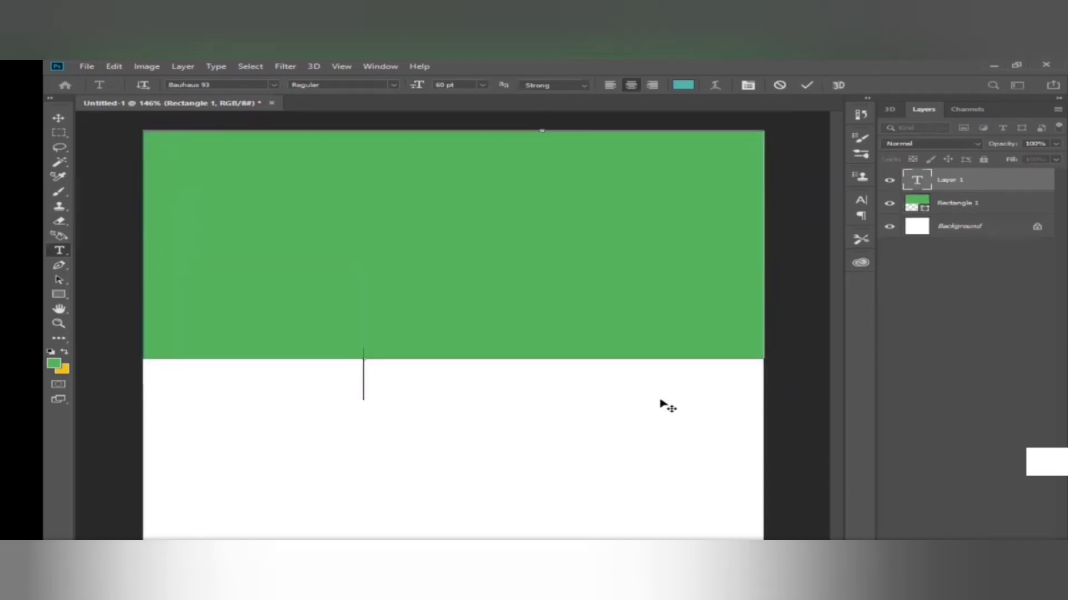
pyautogui.write('q')
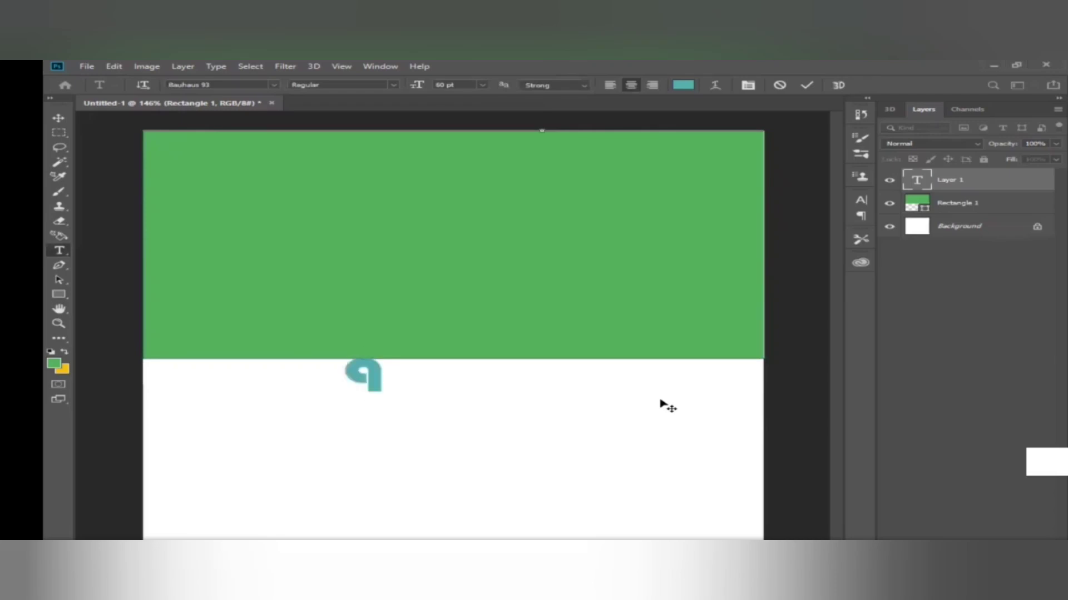
pyautogui.press('BackSpace')
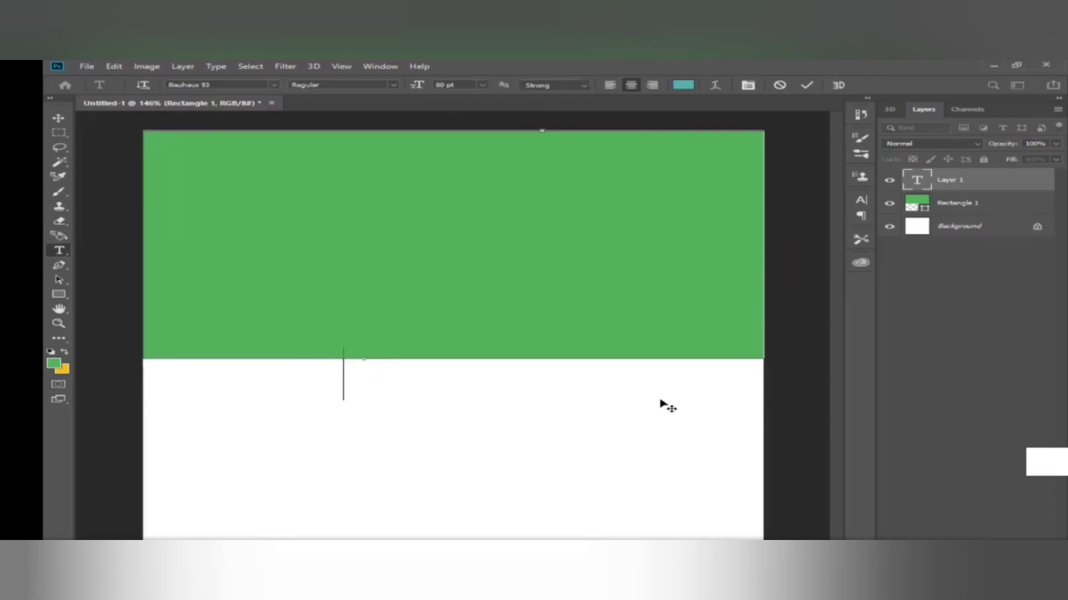
pyautogui.write('BLACK')
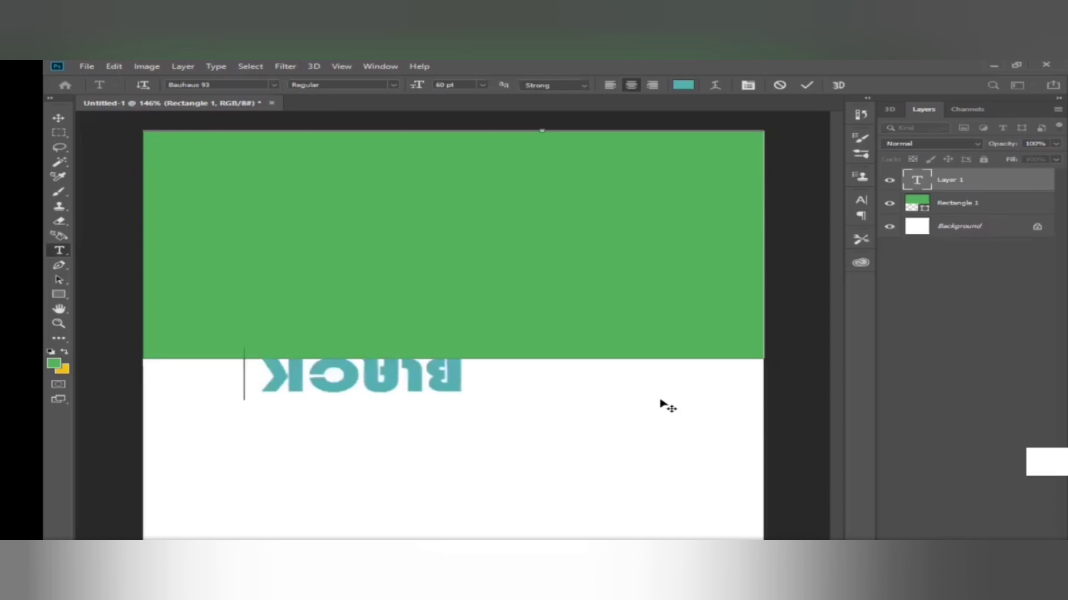
pyautogui.write(' AND WH')
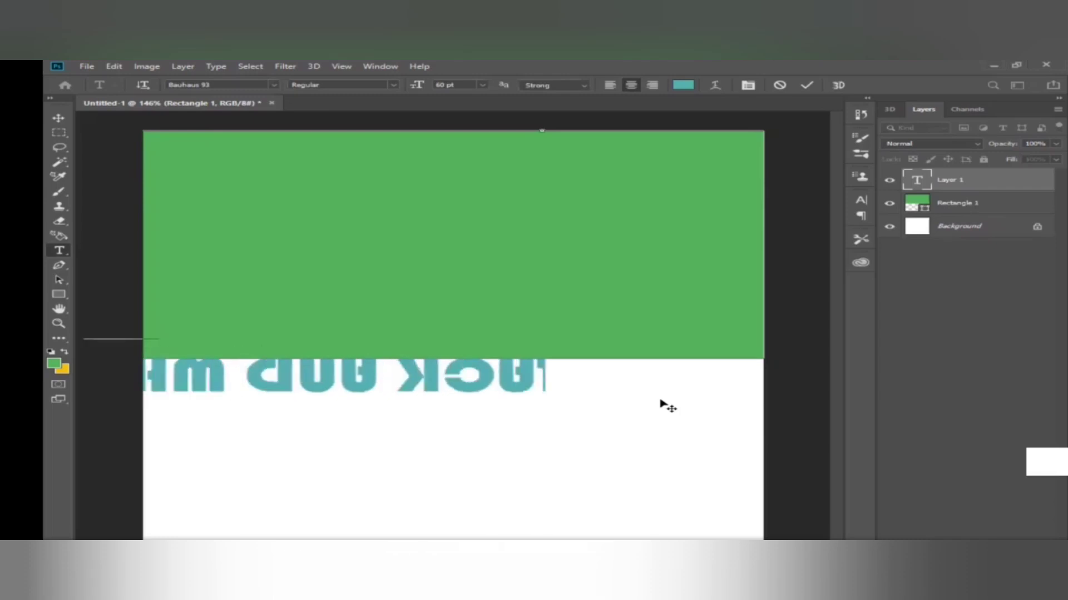
pyautogui.write('I')
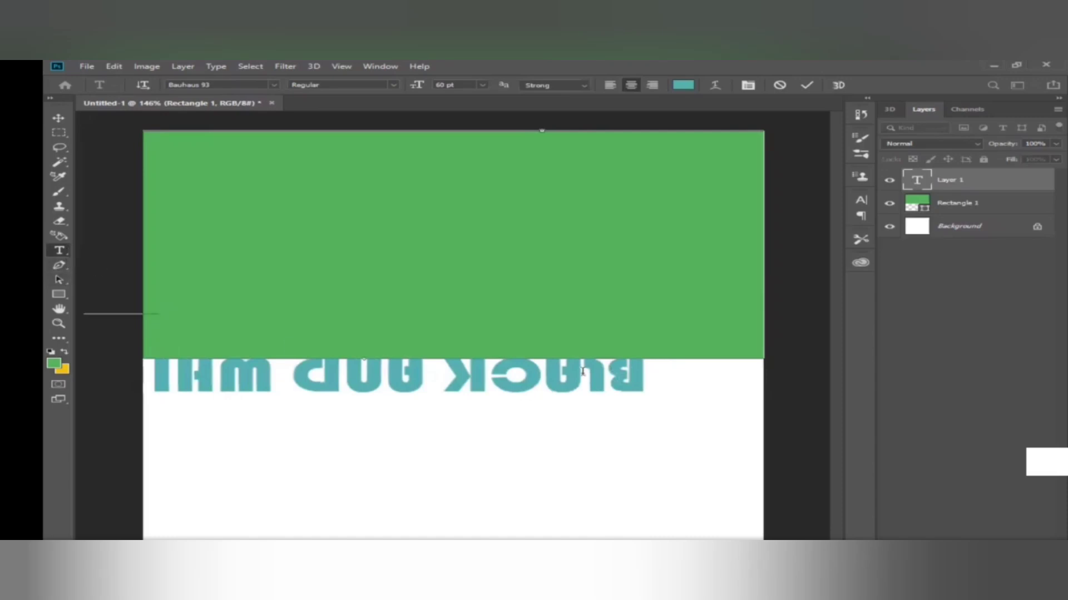
# Select the characters along the rectangle's lower edge and set their font to Algerian.
pyautogui.moveTo(652, 370); pyautogui.dragTo(123, 363)
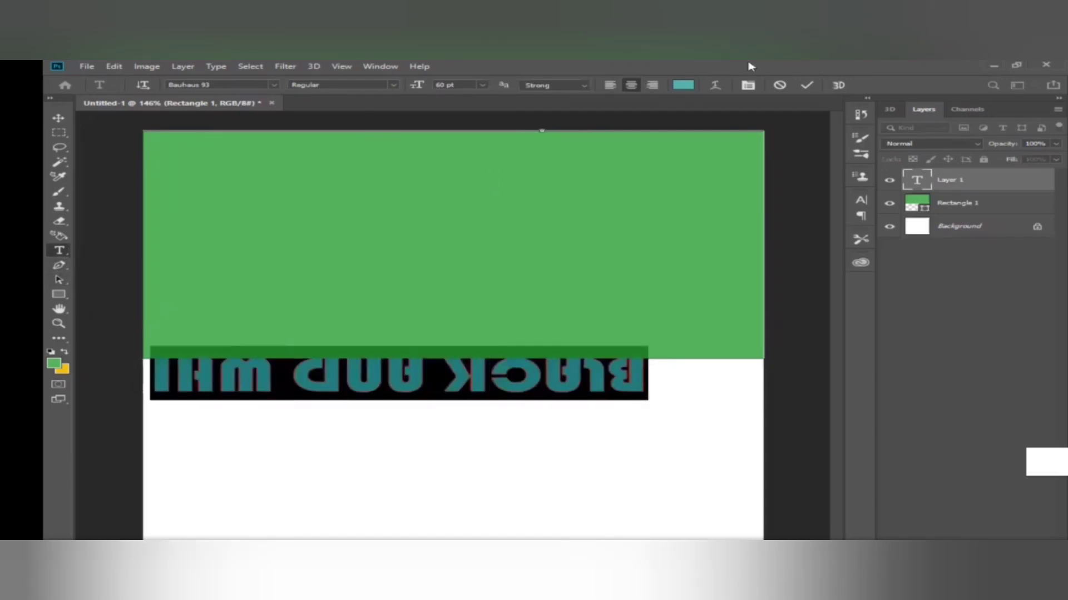
pyautogui.click(274, 85)
pyautogui.press('Down')
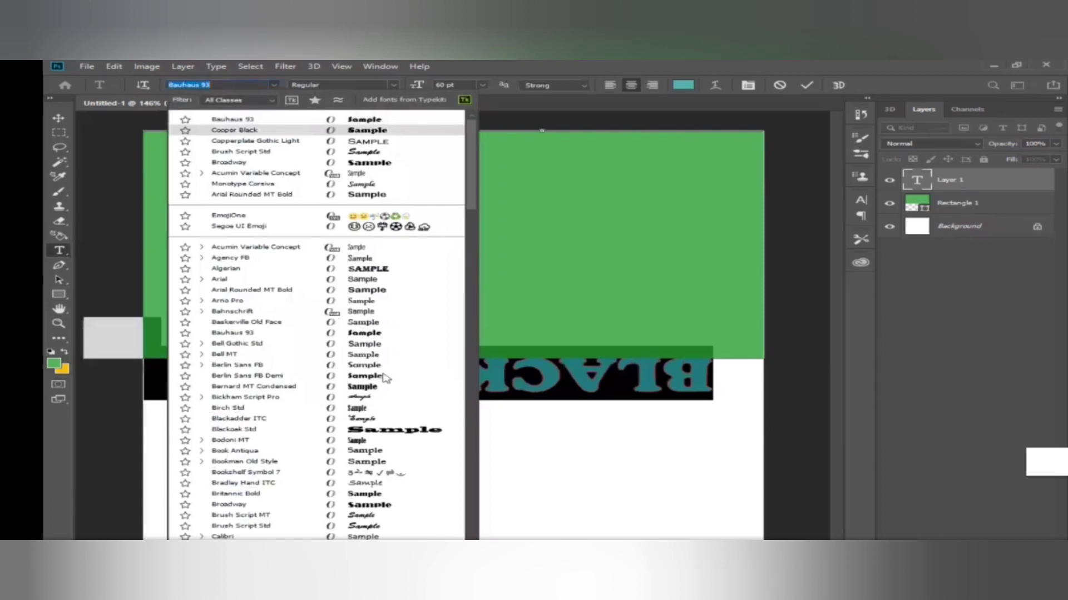
pyautogui.click(378, 269)
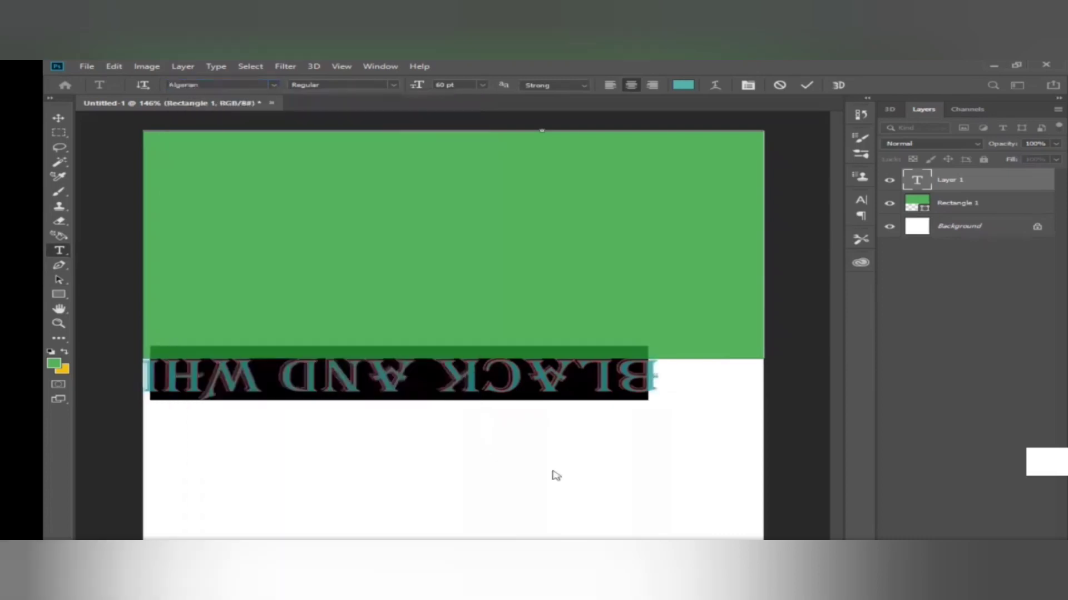
# Commit the text, scale it to about 85%, rotate it about 180° to read upright, and place it over the rectangle's lower edge.
pyautogui.click(58, 118)
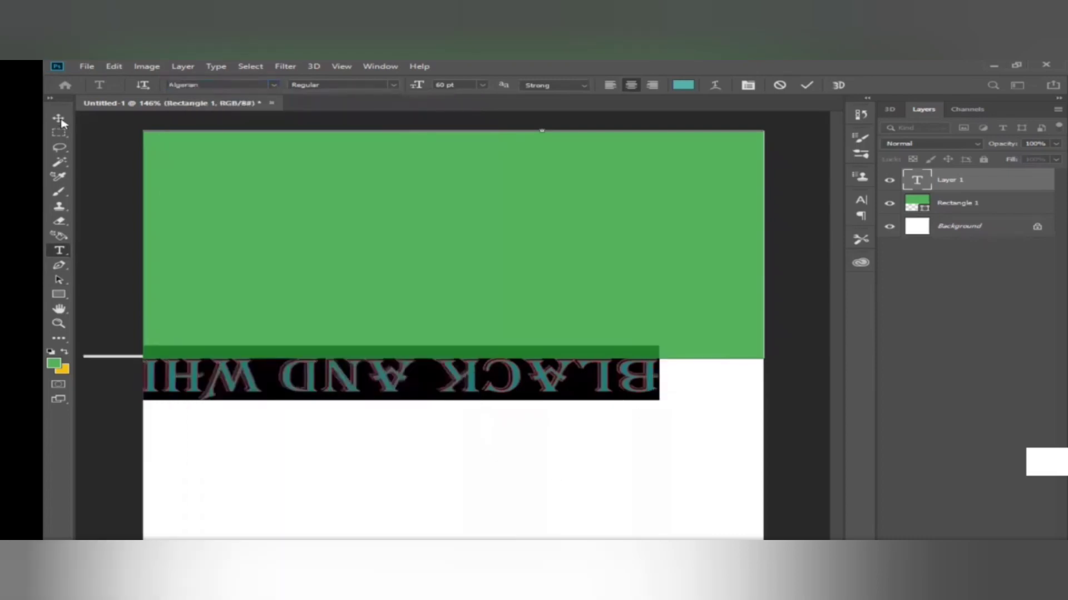
pyautogui.moveTo(533, 388)
pyautogui.mouseDown()
pyautogui.moveTo(558, 392)
pyautogui.moveTo(547, 385)
pyautogui.mouseUp()
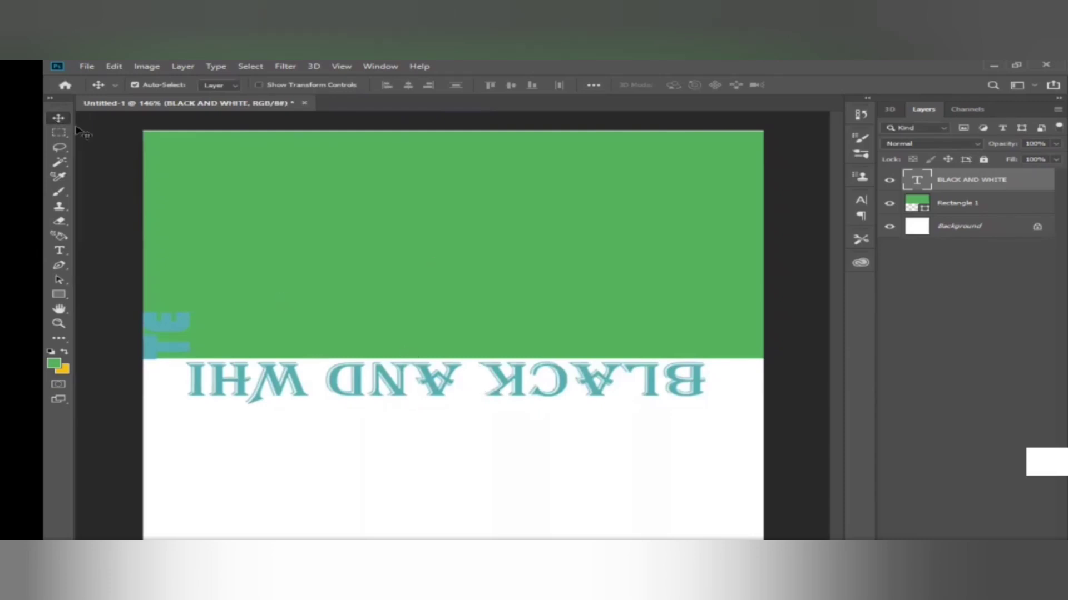
pyautogui.hotkey('ctrl', 't')
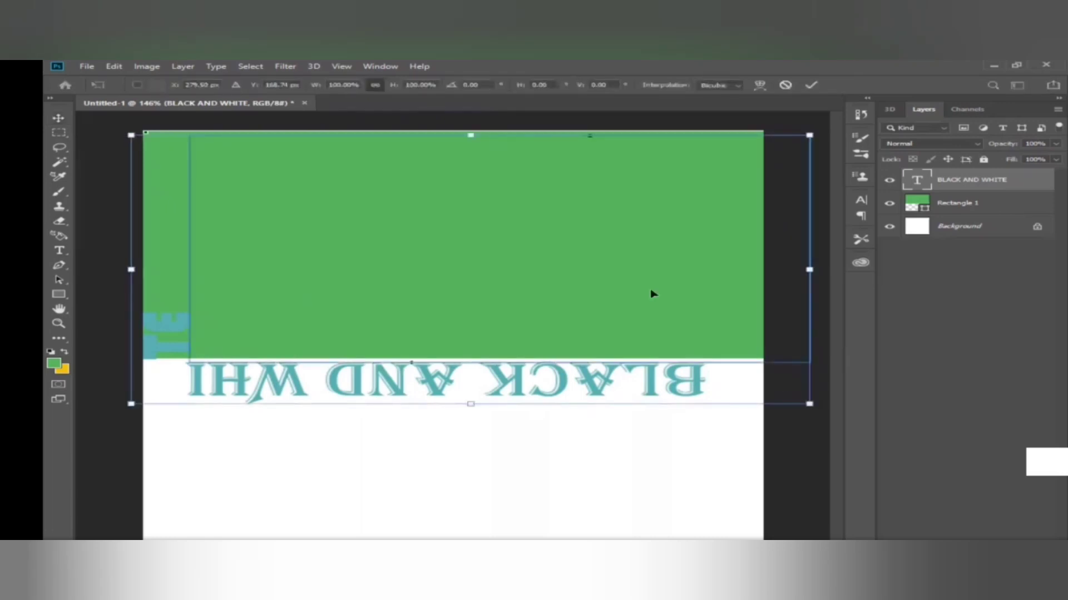
pyautogui.moveTo(645, 278)
pyautogui.mouseDown()
pyautogui.moveTo(615, 341)
pyautogui.moveTo(651, 383)
pyautogui.moveTo(689, 339)
pyautogui.moveTo(658, 336)
pyautogui.moveTo(642, 290)
pyautogui.mouseUp()
pyautogui.moveTo(820, 460); pyautogui.dragTo(719, 383)
pyautogui.moveTo(521, 359); pyautogui.dragTo(580, 383)
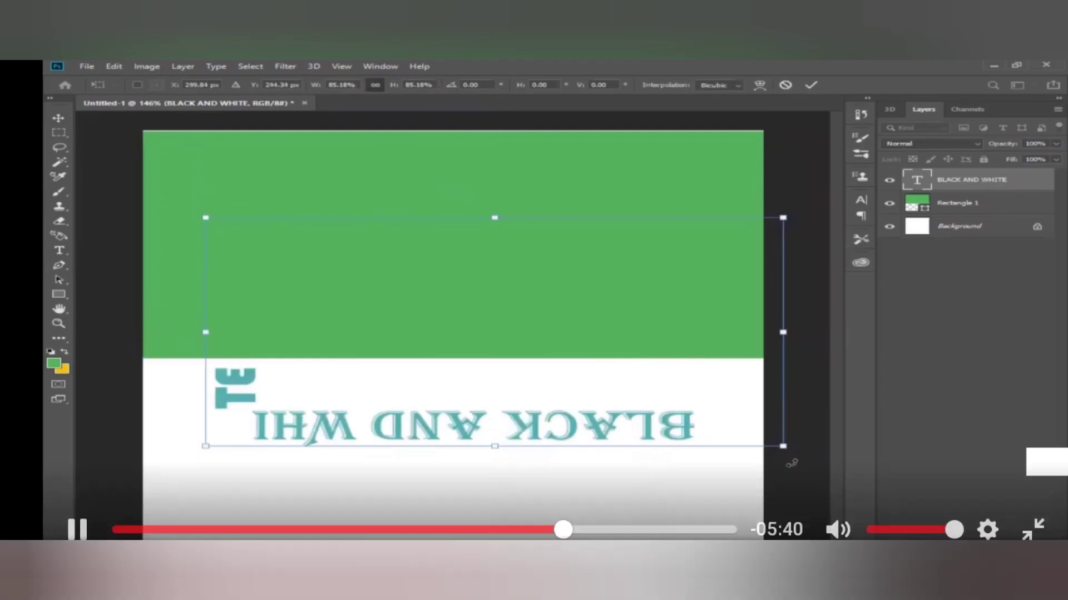
pyautogui.moveTo(339, 207); pyautogui.dragTo(460, 369)
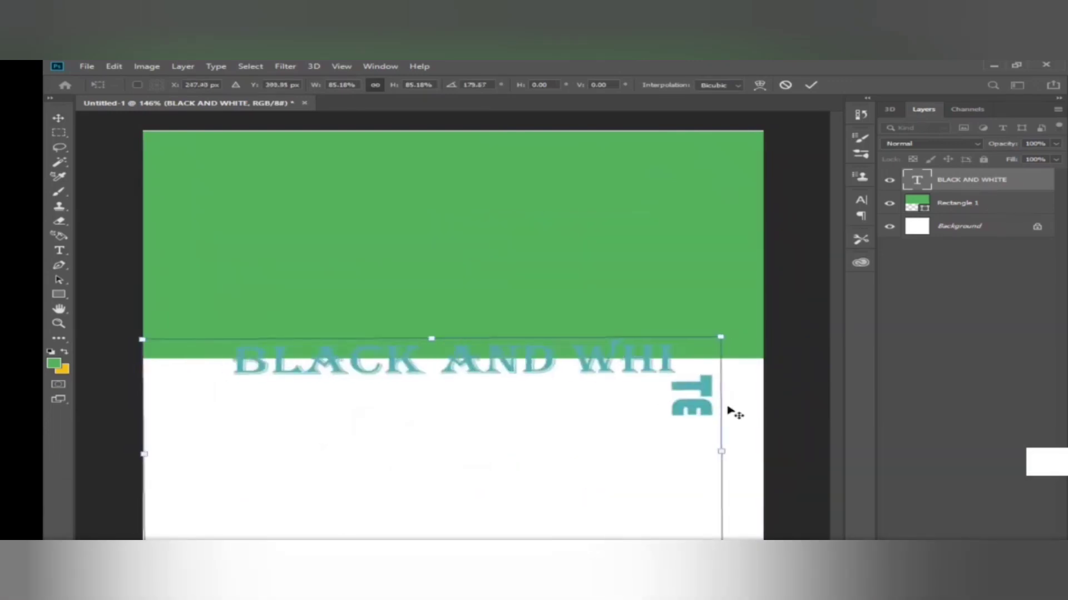
pyautogui.press('Return')
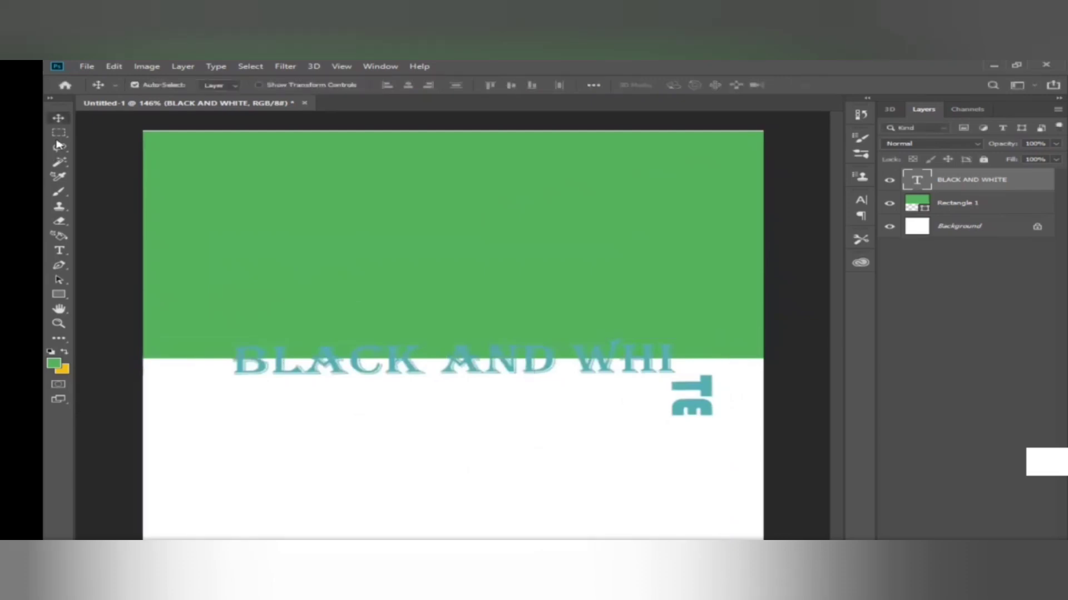
# Delete the BLACK AND WHITE path text layer, leaving the green rectangle and background.
pyautogui.click(60, 251)
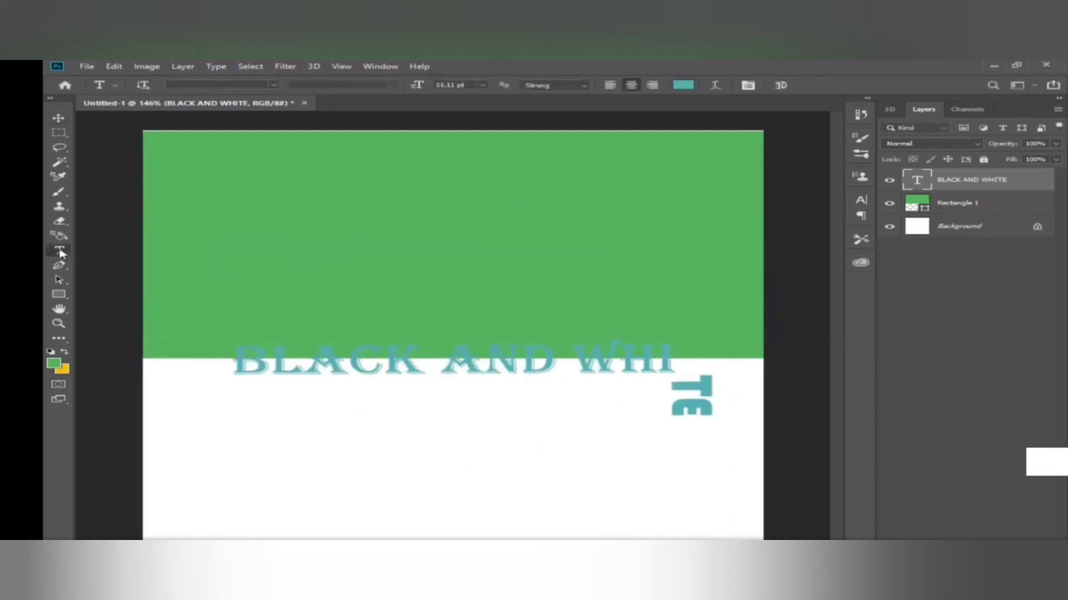
pyautogui.moveTo(238, 362); pyautogui.dragTo(645, 383)
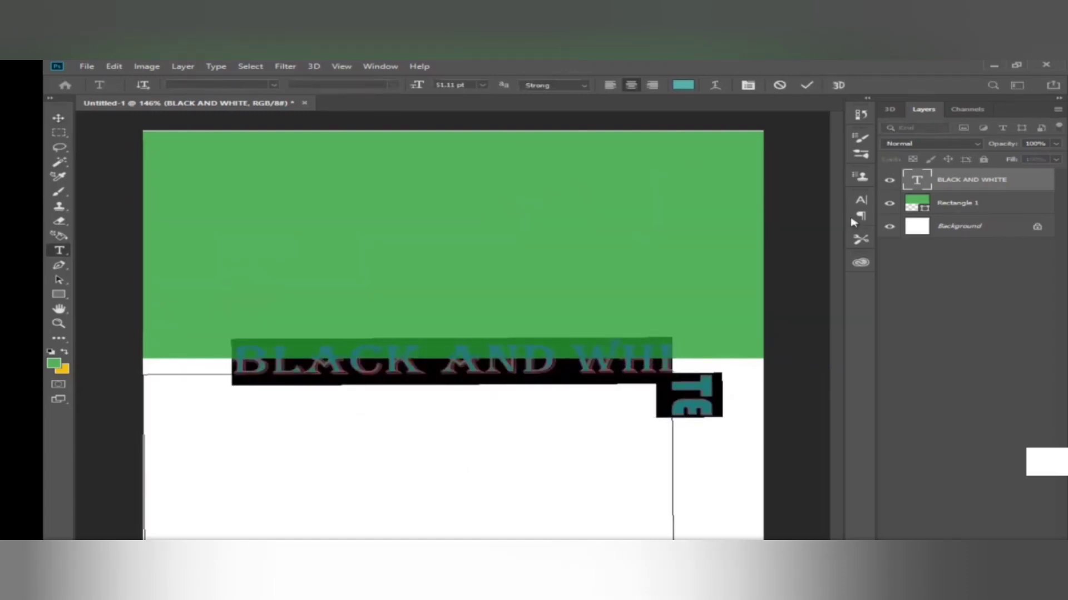
pyautogui.click(1011, 184)
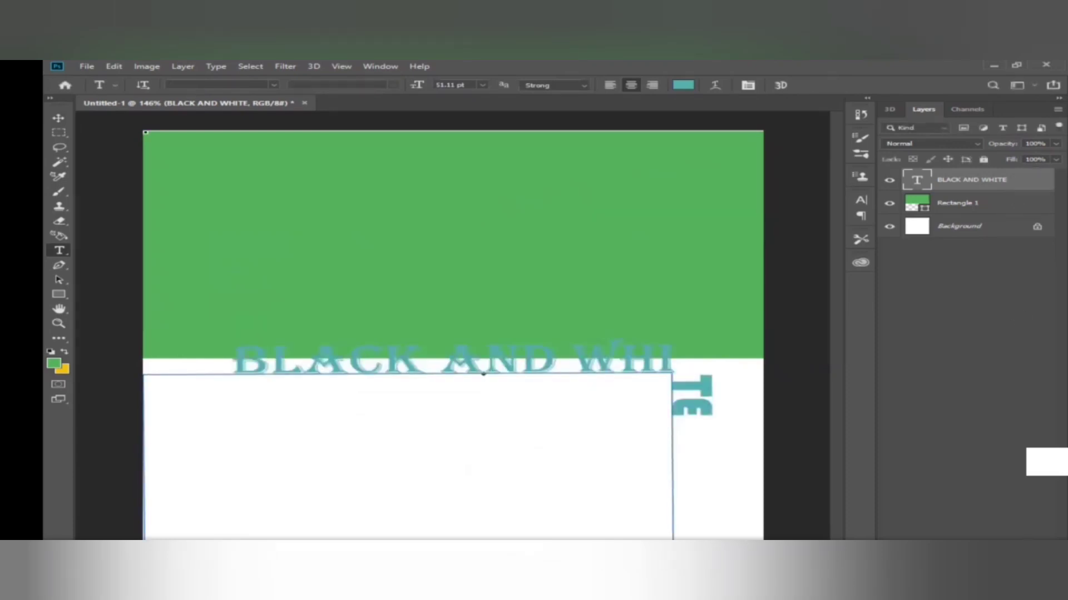
pyautogui.moveTo(1008, 181); pyautogui.dragTo(1022, 458)
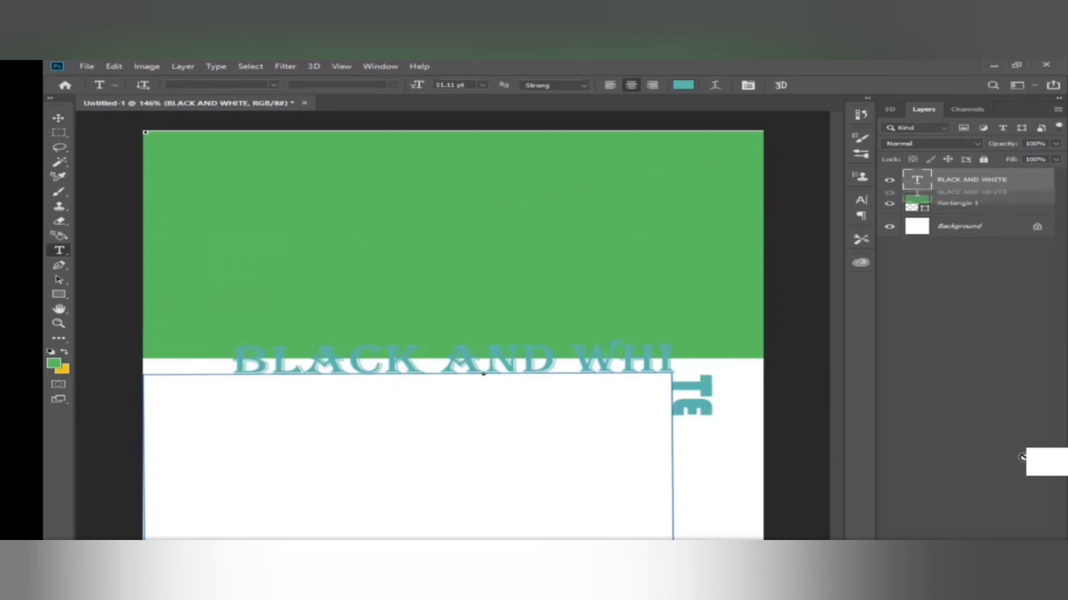
pyautogui.moveTo(978, 192); pyautogui.dragTo(979, 192)
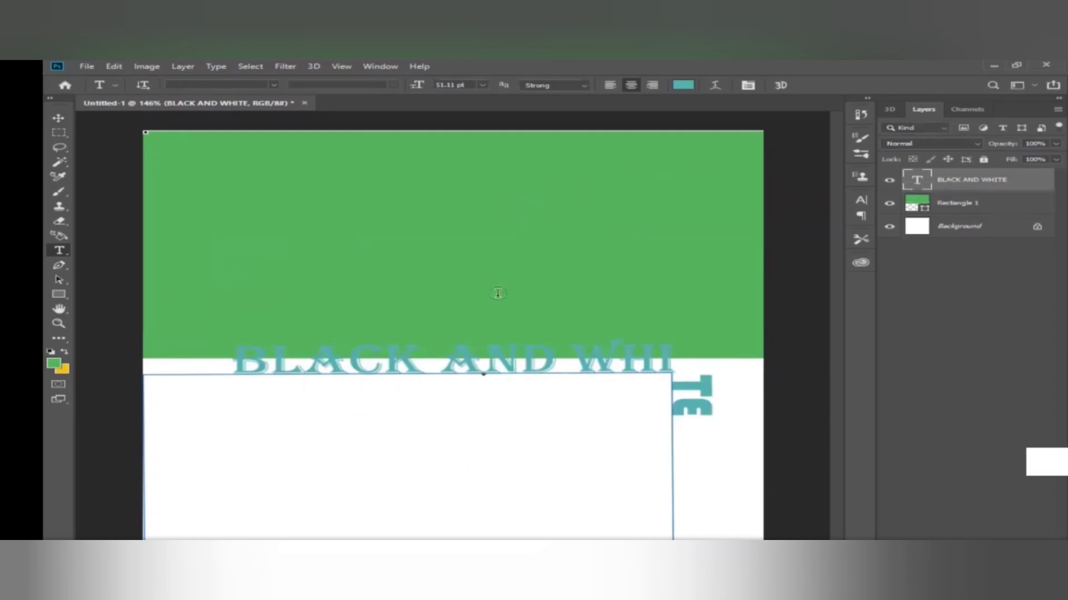
pyautogui.press('Delete')
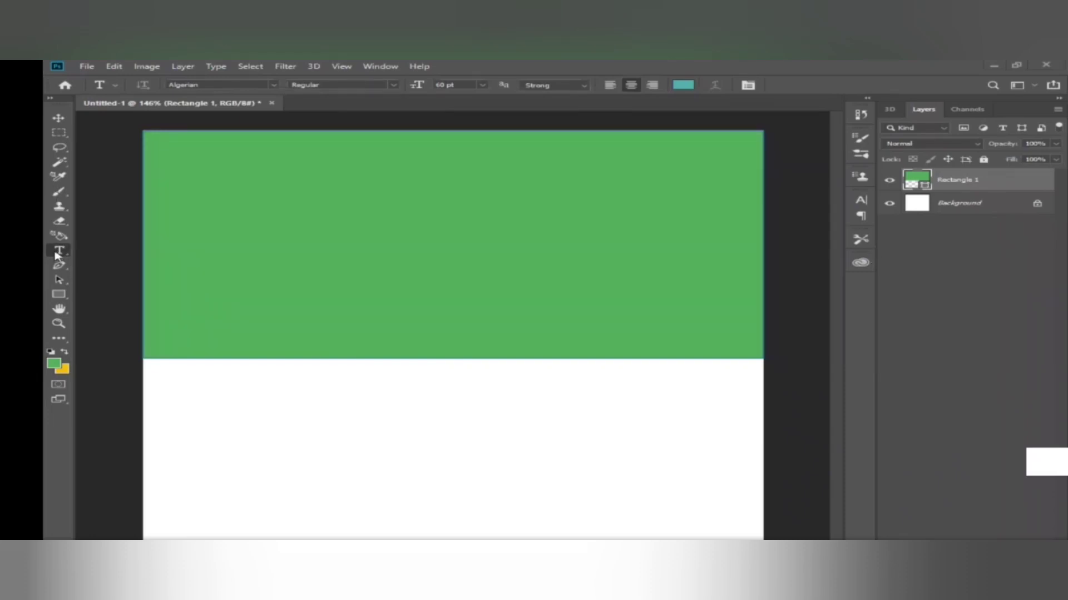
# Add a new point text reading BLACK & WHITE near the green rectangle's lower edge.
pyautogui.click(329, 360)
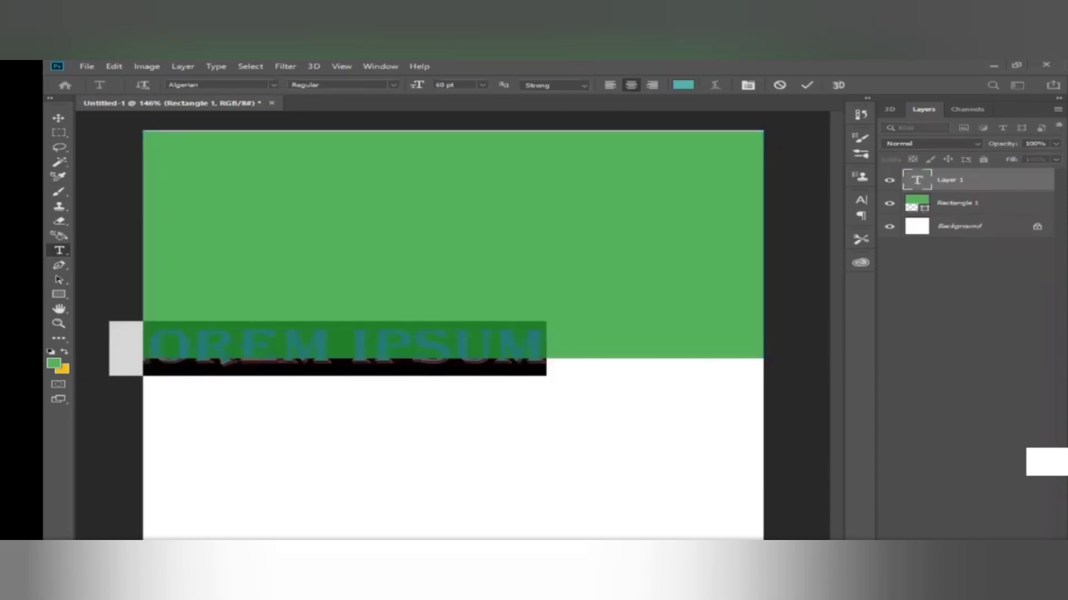
pyautogui.press('BackSpace')
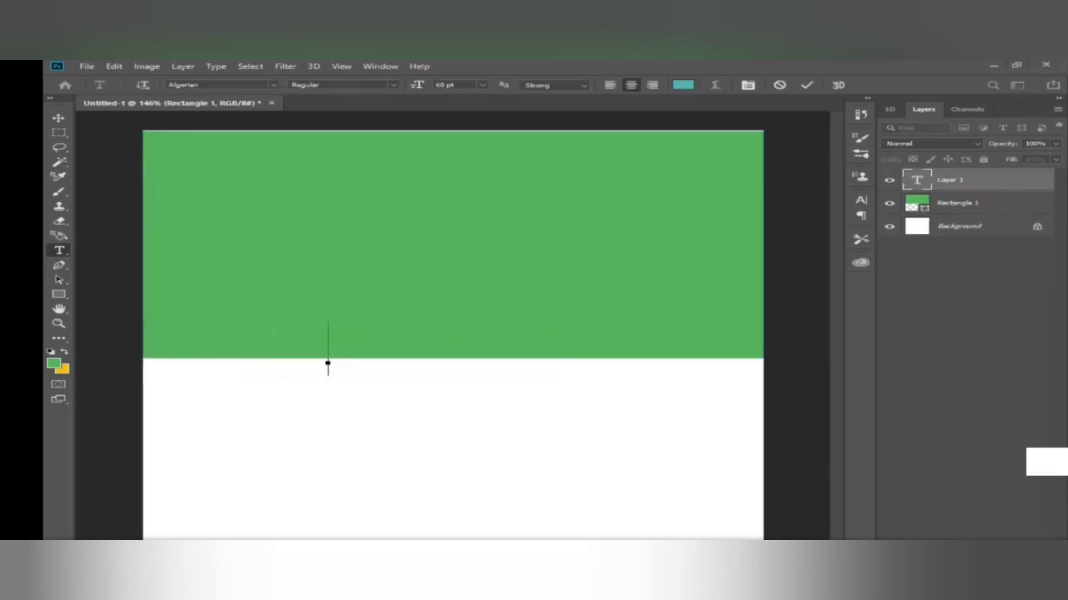
pyautogui.write('BLAC')
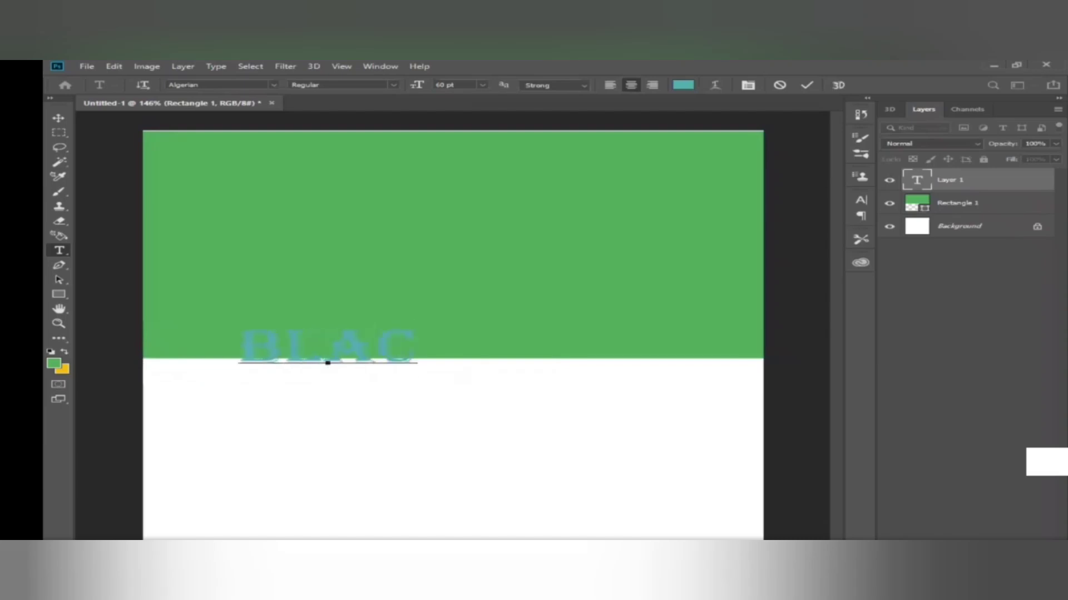
pyautogui.write('K')
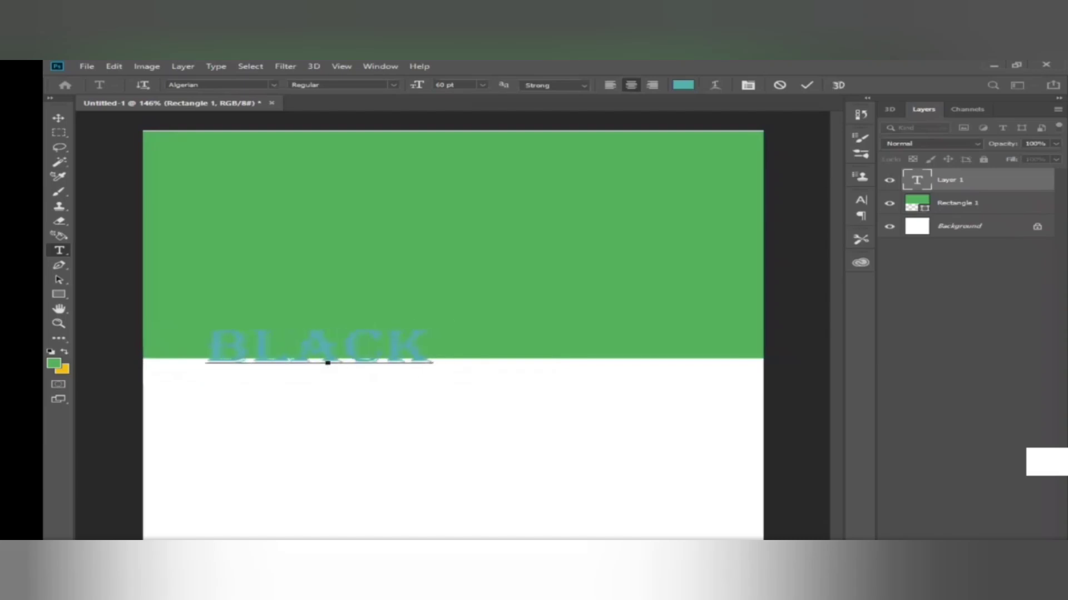
pyautogui.write(' &')
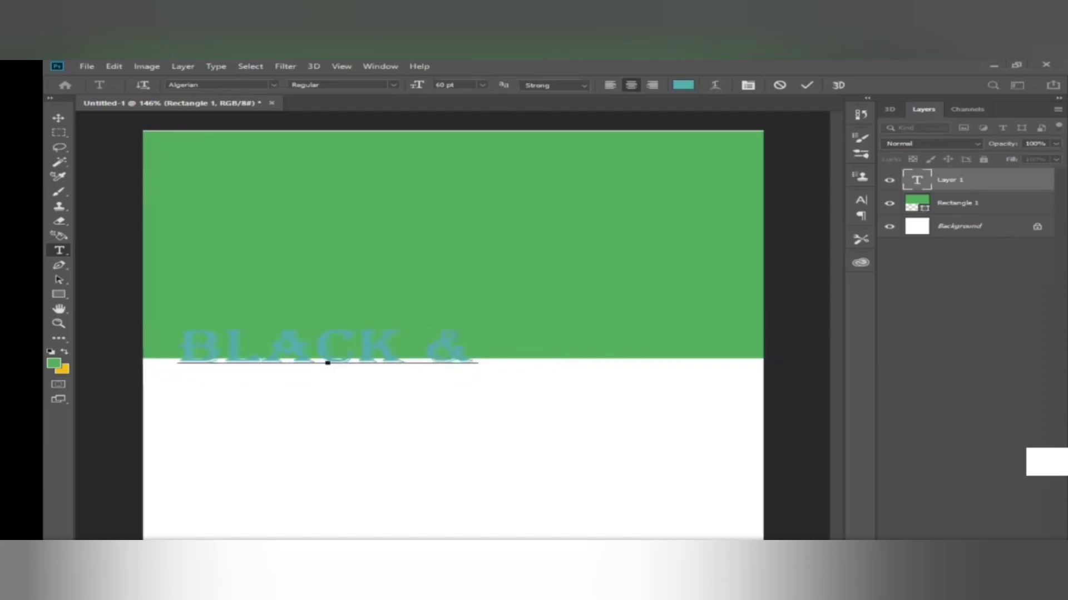
pyautogui.write(' WHITE')
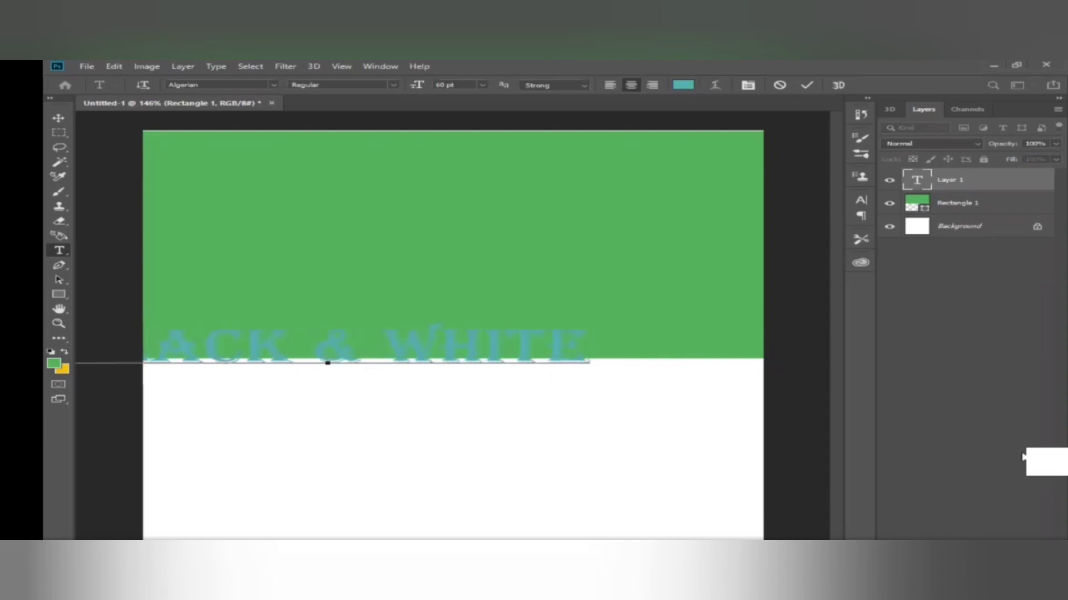
# Move the BLACK & WHITE text so it is horizontally centred on the canvas and straddles the rectangle's lower edge.
pyautogui.click(58, 119)
pyautogui.moveTo(476, 353); pyautogui.dragTo(604, 362)
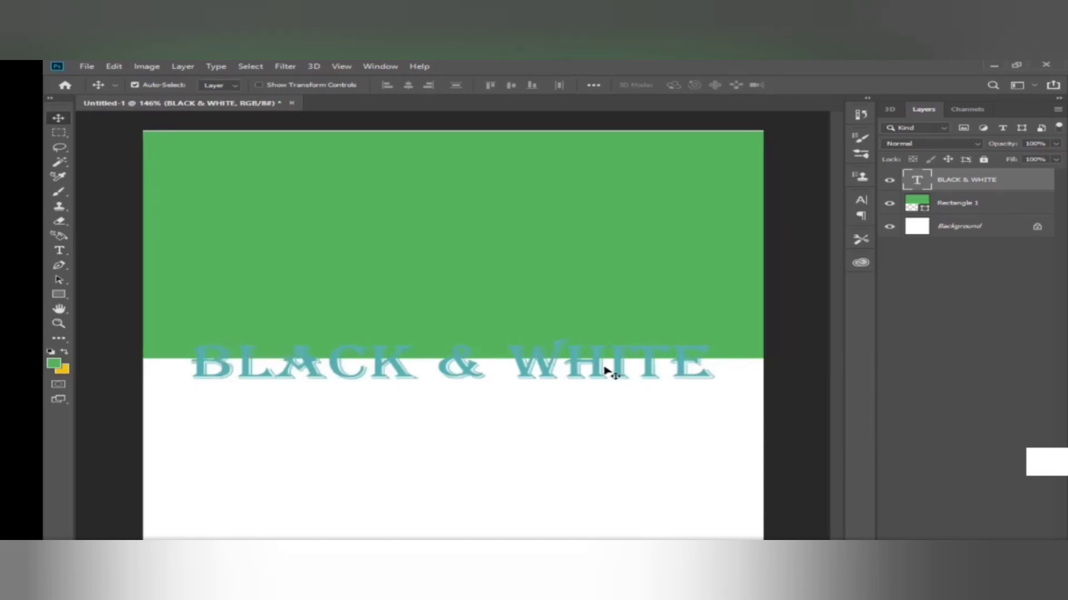
pyautogui.moveTo(605, 369); pyautogui.dragTo(603, 366)
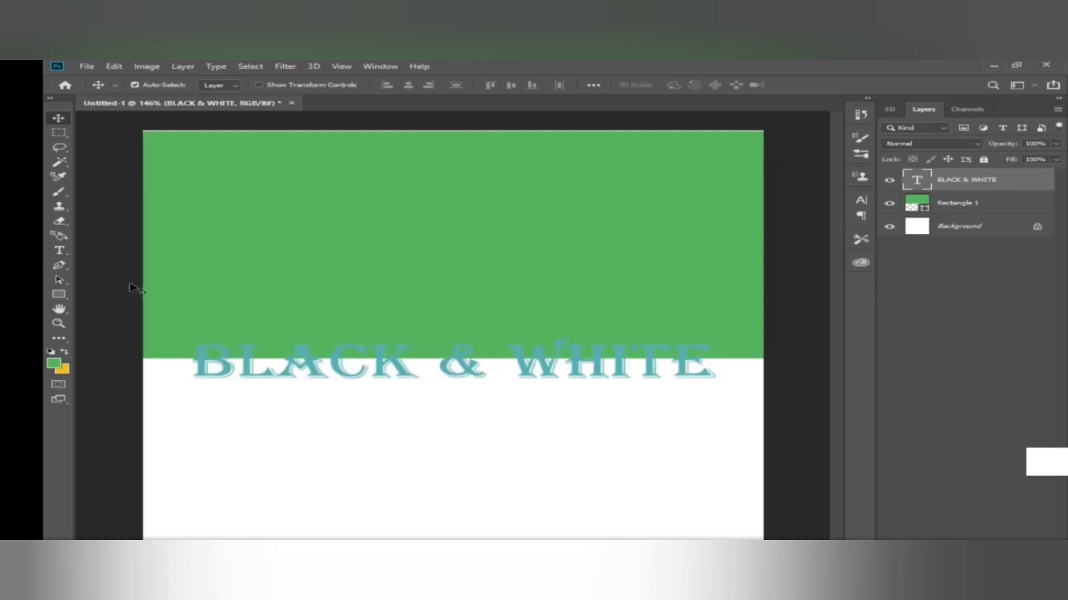
# Select all the BLACK & WHITE characters and apply the Algerian font to them.
pyautogui.click(60, 251)
pyautogui.click(669, 382)
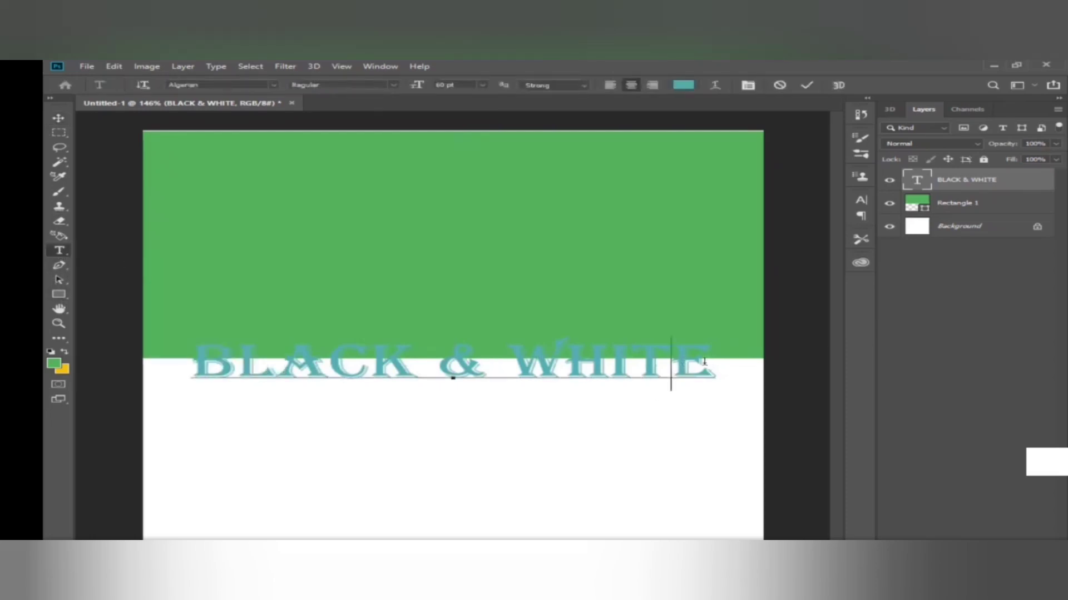
pyautogui.doubleClick(670, 381)
pyautogui.moveTo(377, 356); pyautogui.dragTo(192, 362)
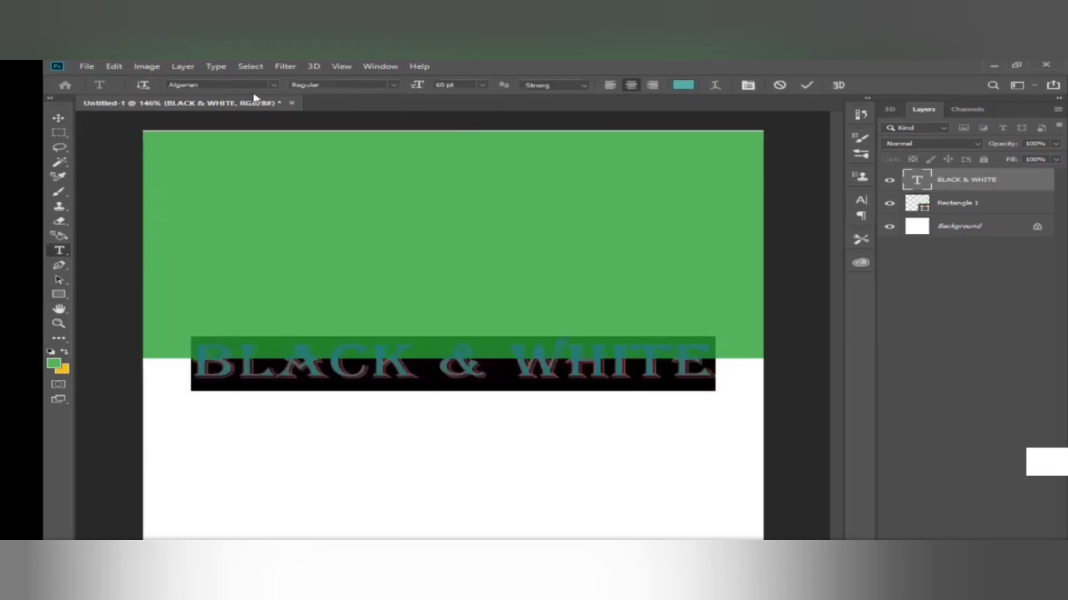
pyautogui.click(272, 85)
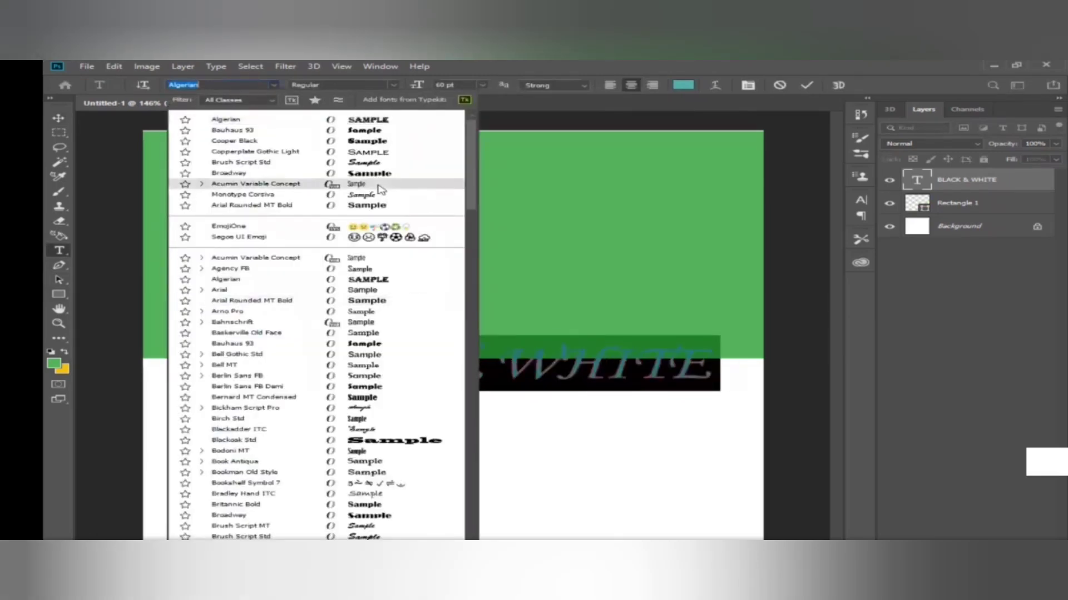
pyautogui.click(371, 284)
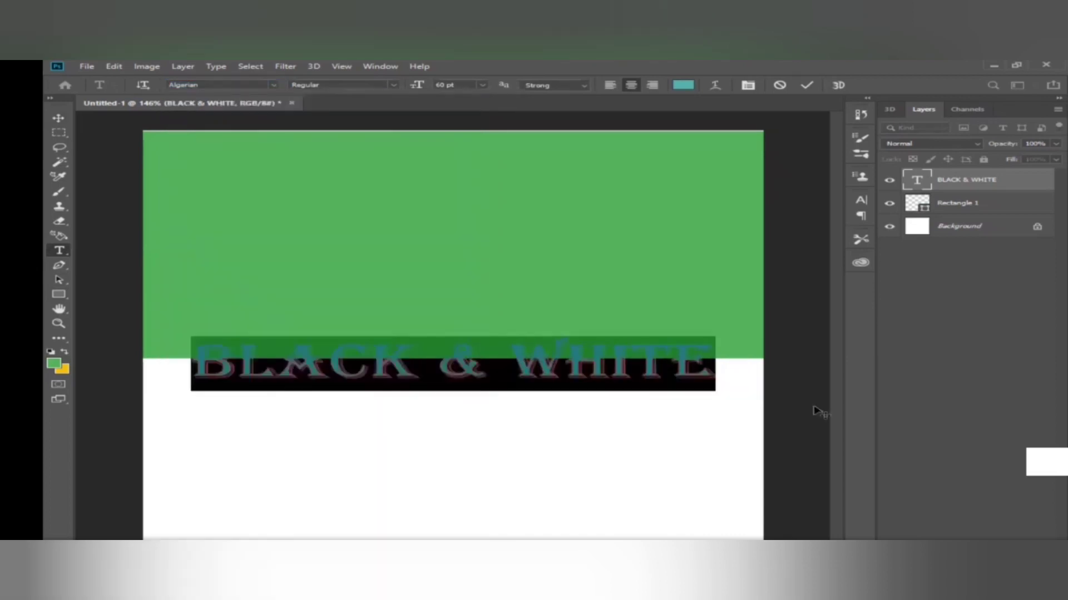
# Reselect the whole BLACK & WHITE text and change its colour to black.
pyautogui.click(965, 204)
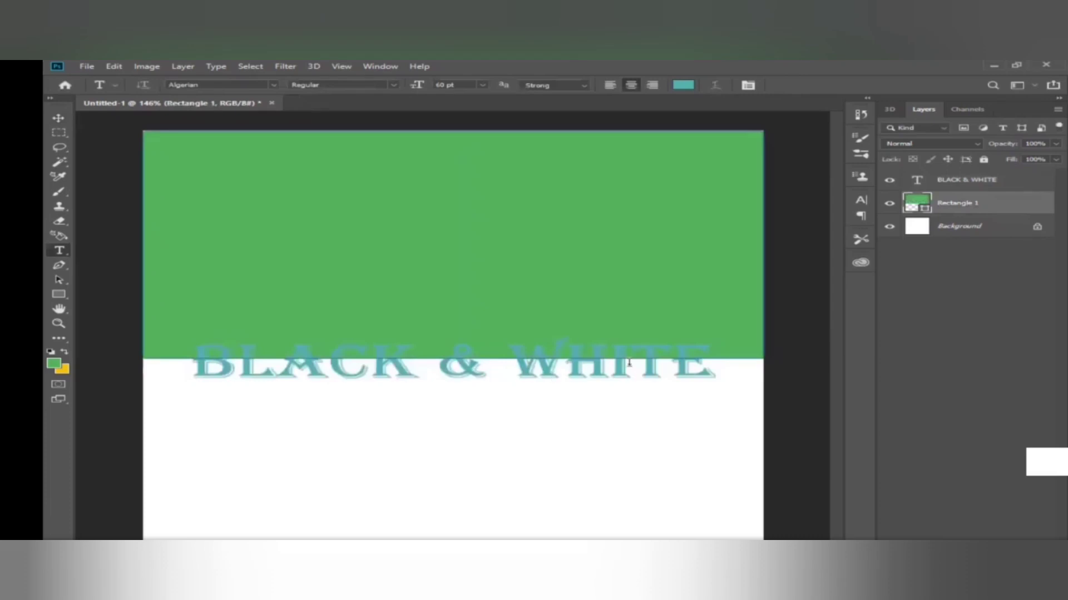
pyautogui.click(686, 357)
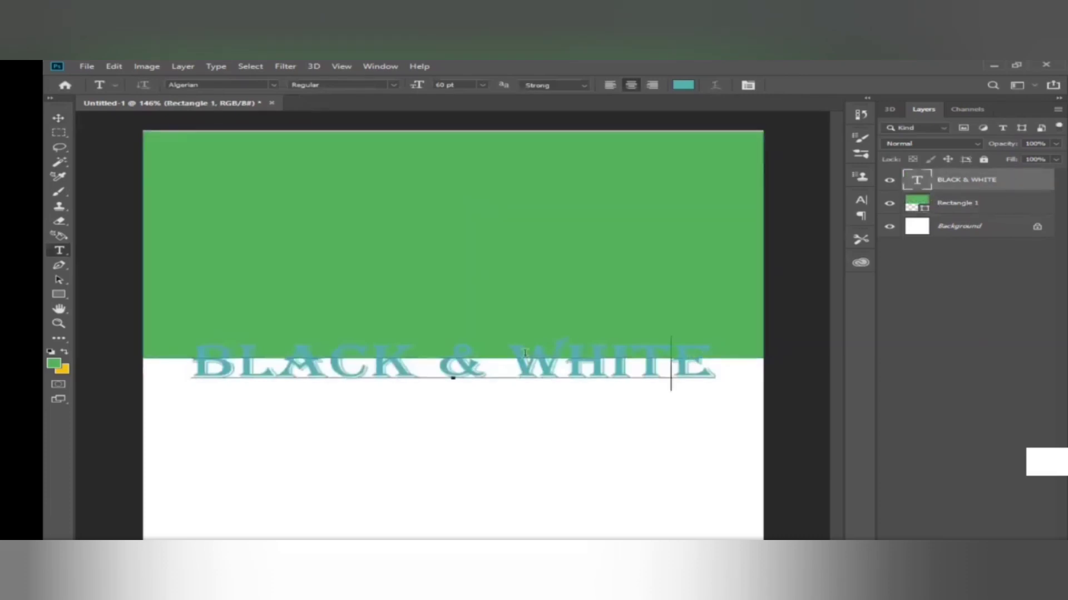
pyautogui.moveTo(715, 362); pyautogui.dragTo(83, 352)
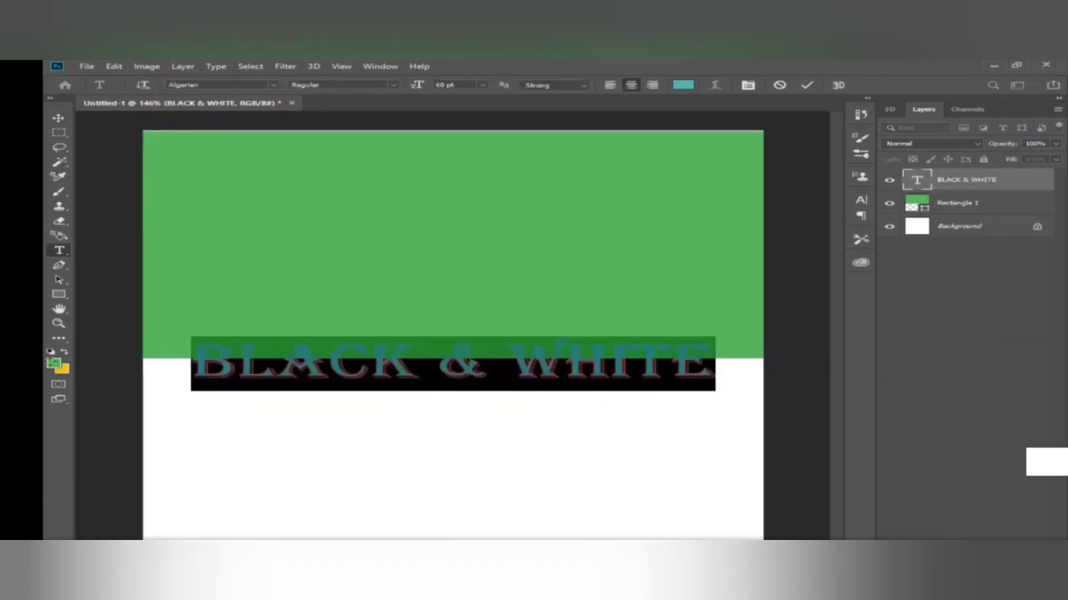
pyautogui.click(53, 364)
pyautogui.click(445, 492)
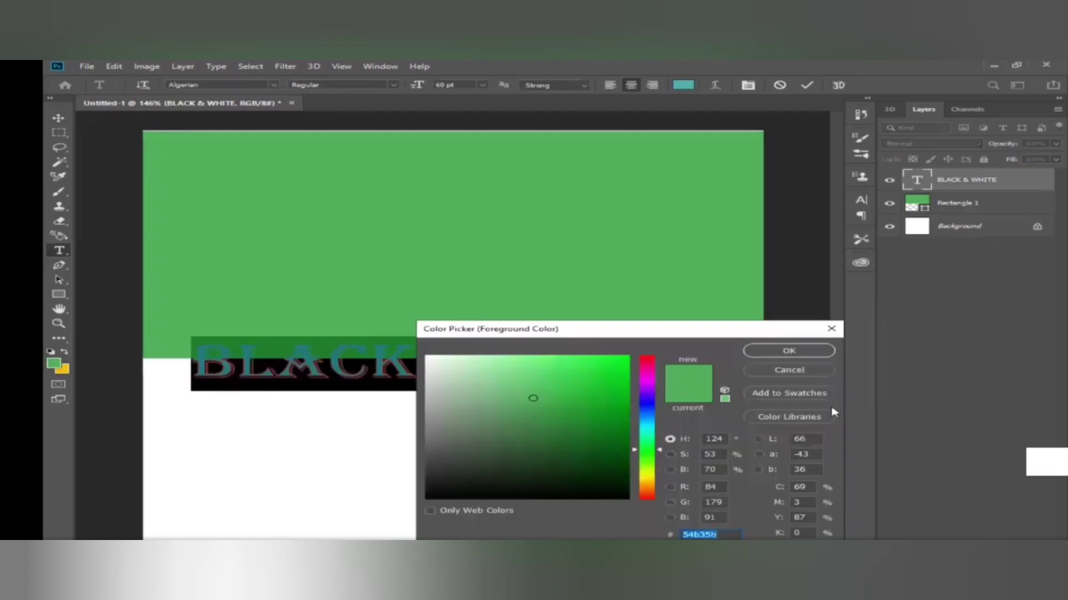
pyautogui.click(790, 353)
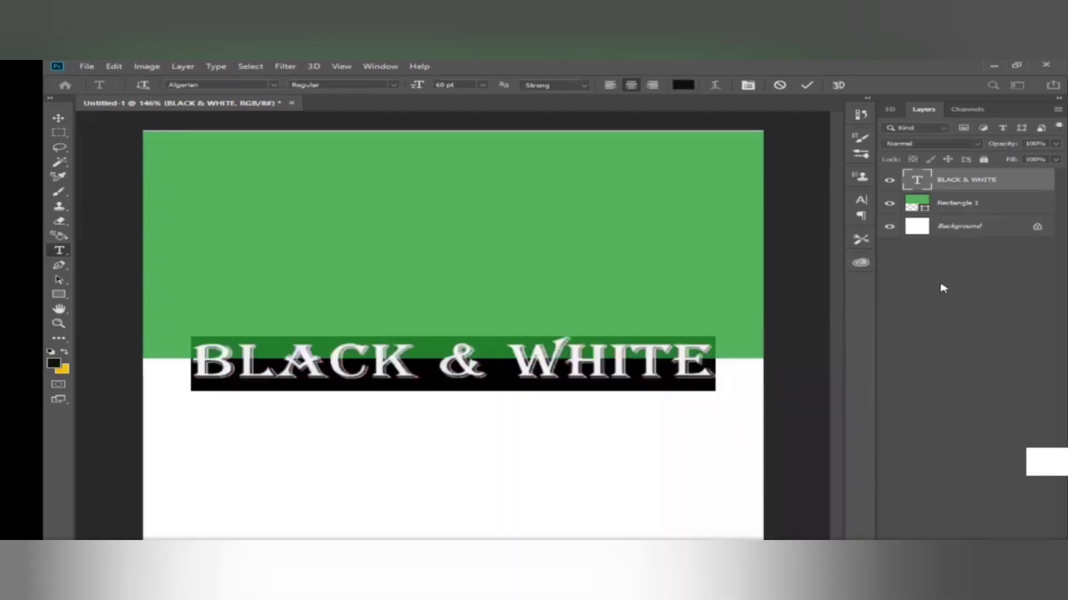
# Commit the recoloured text and duplicate the BLACK & WHITE layer.
pyautogui.click(962, 209)
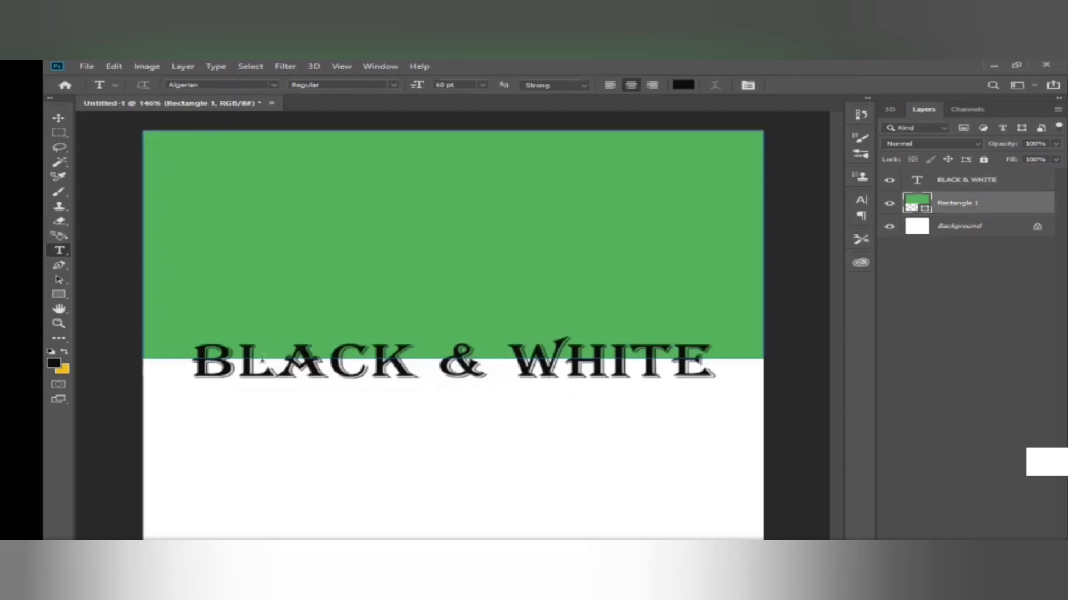
pyautogui.click(967, 180)
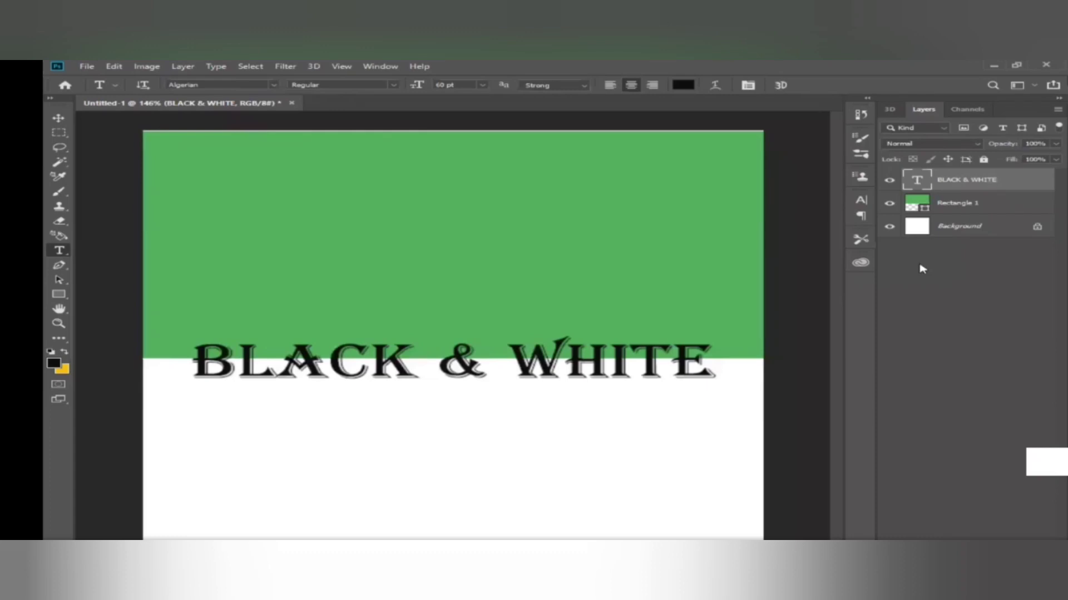
pyautogui.hotkey('ctrl', 'j')
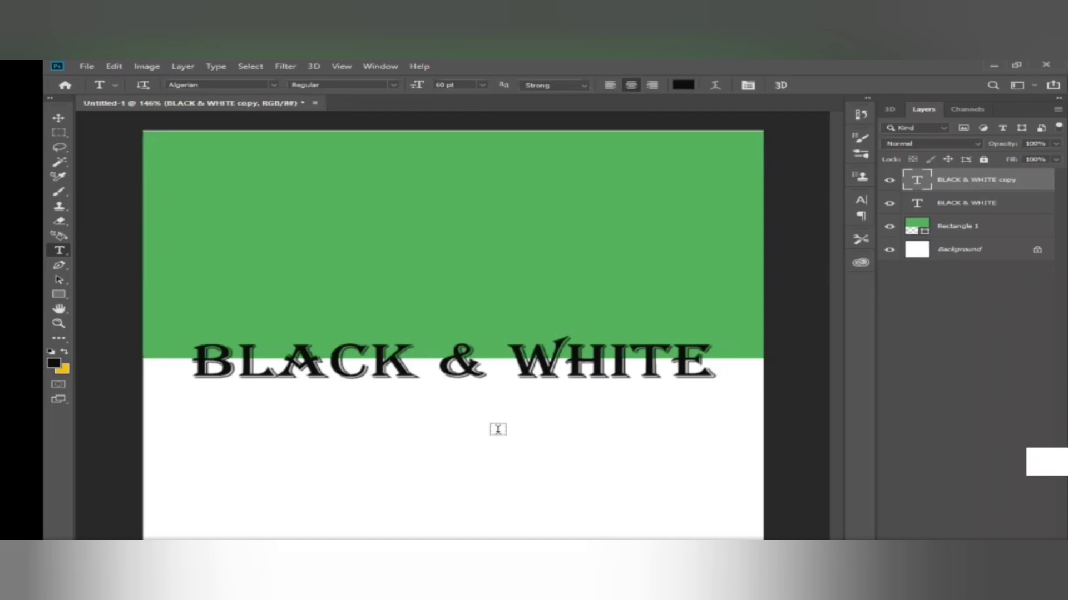
# Draw a rectangular marquee over the lower part of the lettering and try to delete that area from the copied text layer.
pyautogui.press('m')
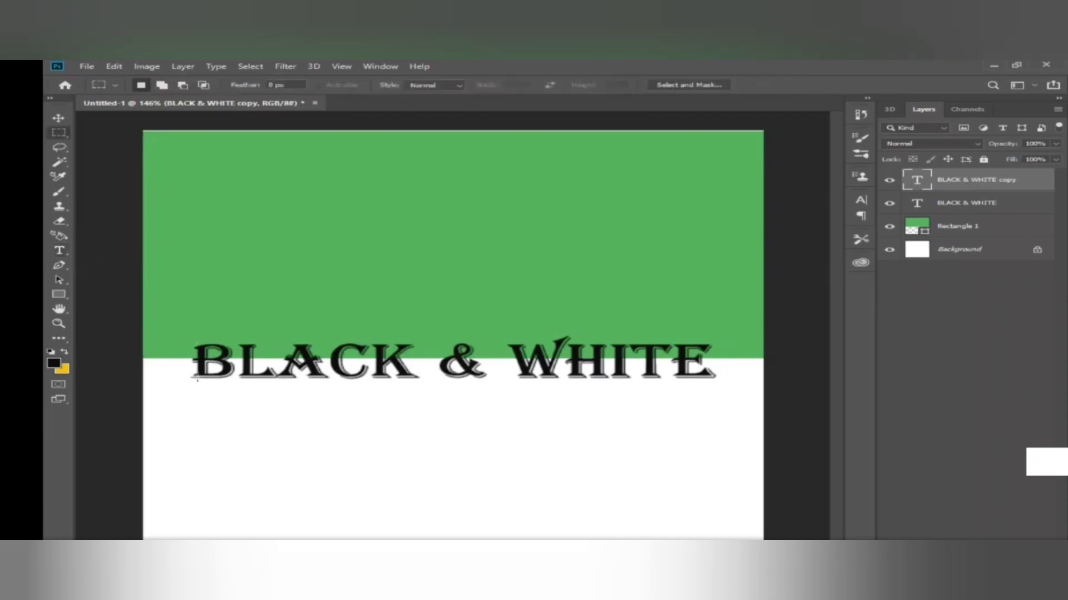
pyautogui.moveTo(186, 364); pyautogui.dragTo(702, 421)
pyautogui.click(678, 422)
pyautogui.hotkey('ctrl', 'z')
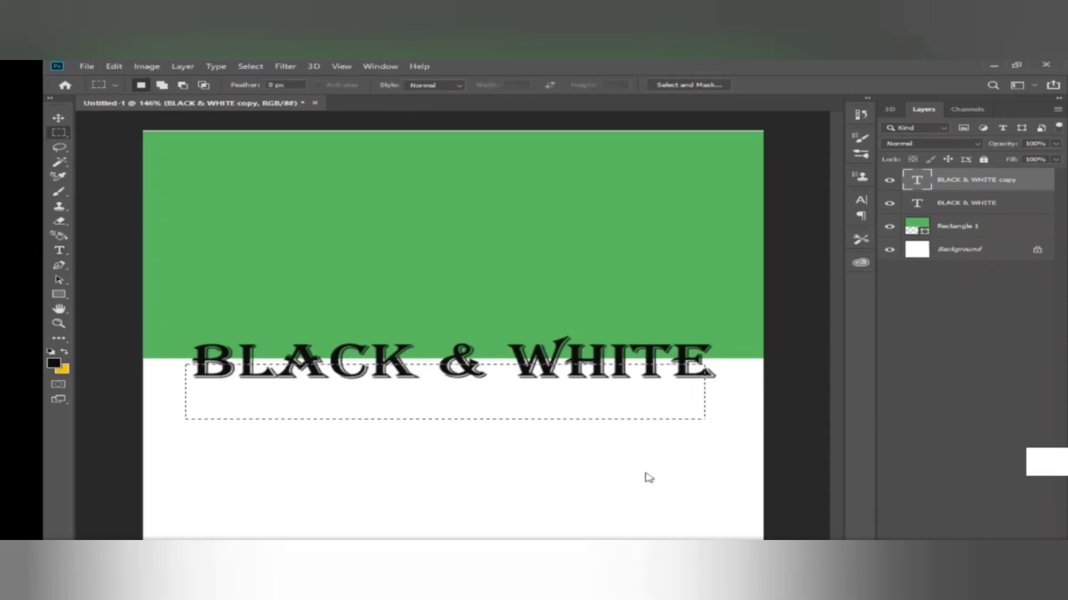
pyautogui.press('Delete')
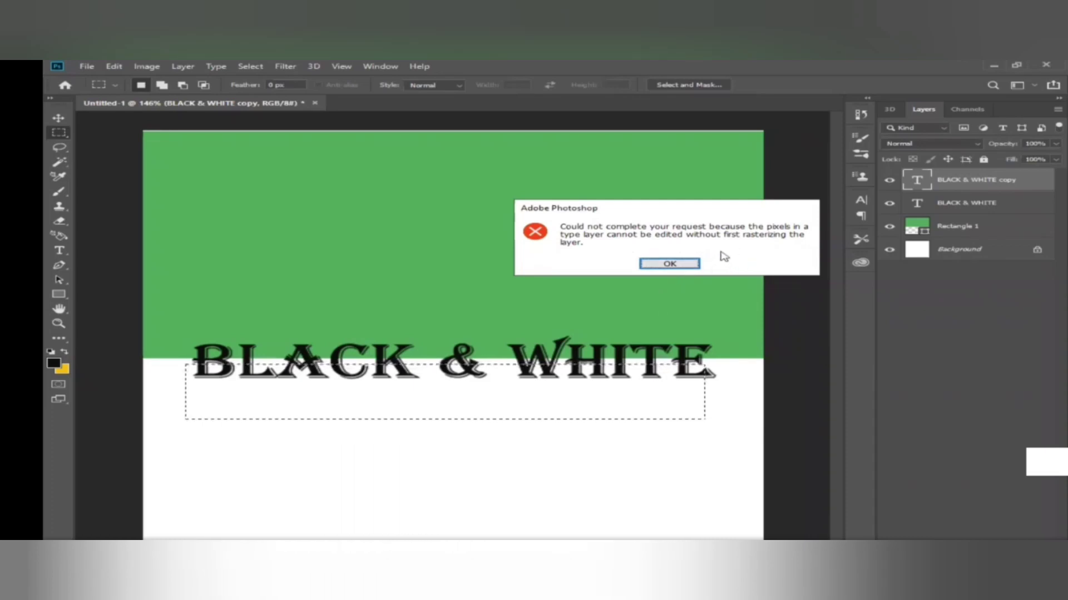
pyautogui.click(677, 263)
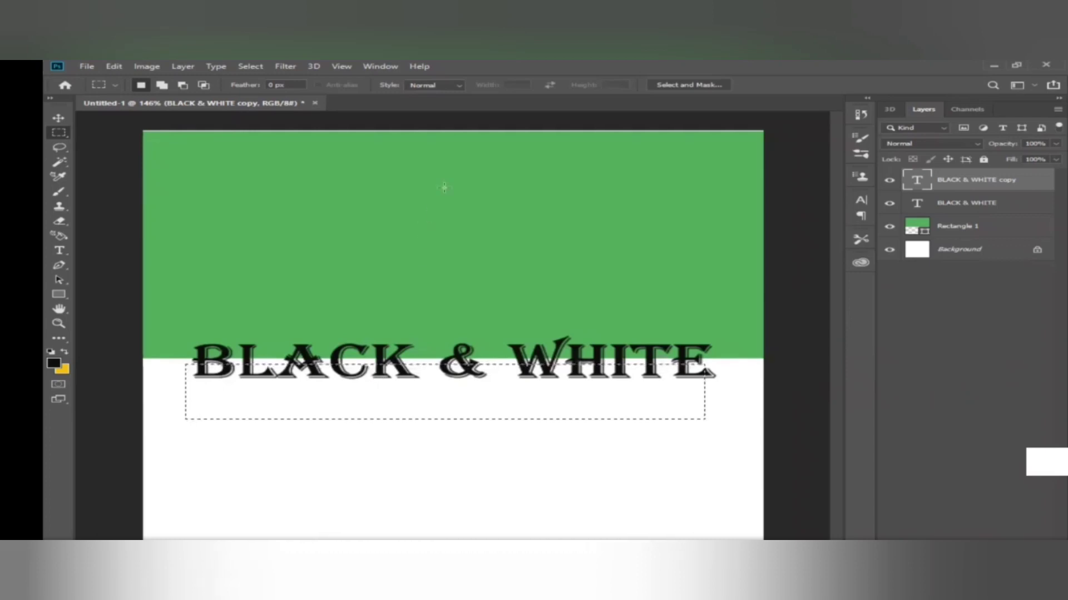
# Clear the rectangular marquee selection from the canvas and switch to the Type tool.
pyautogui.hotkey('ctrl', 'd')
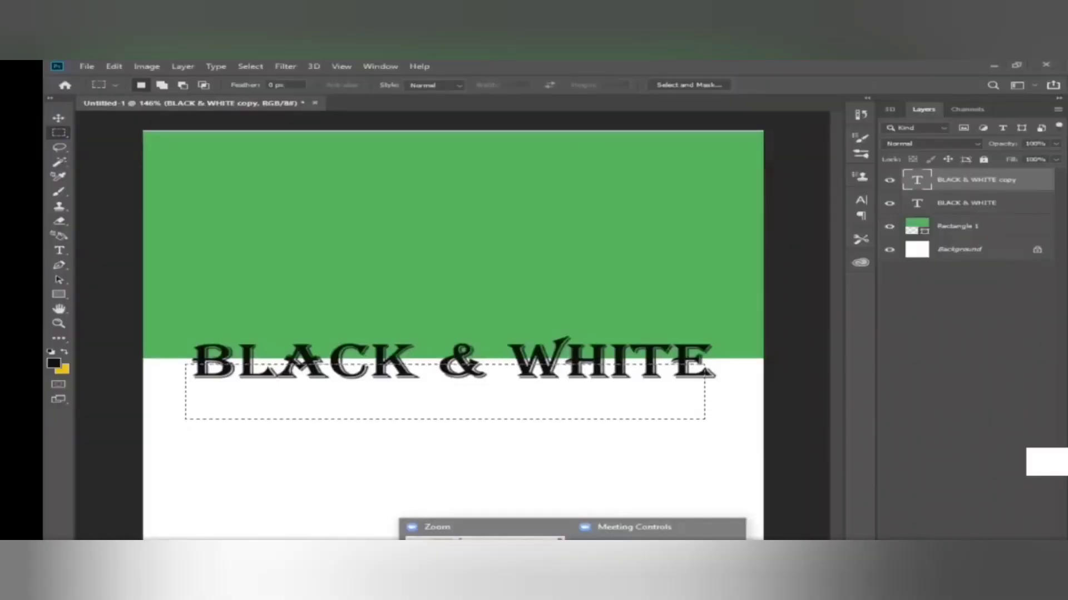
pyautogui.hotkey('ctrl', 'd')
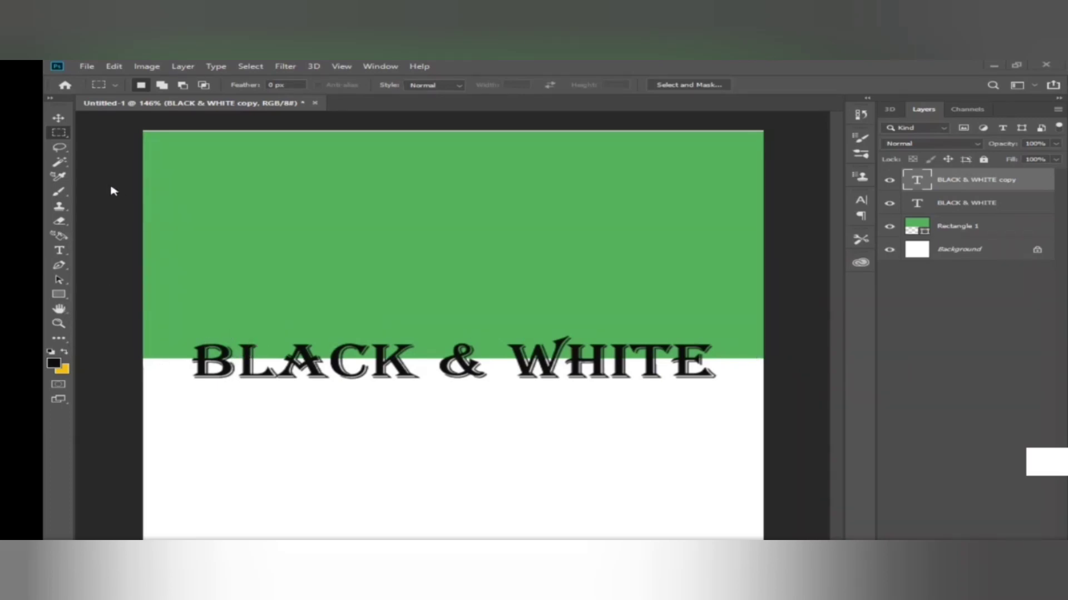
pyautogui.hotkey('ctrl', 'shift', 'd')
pyautogui.click(59, 250)
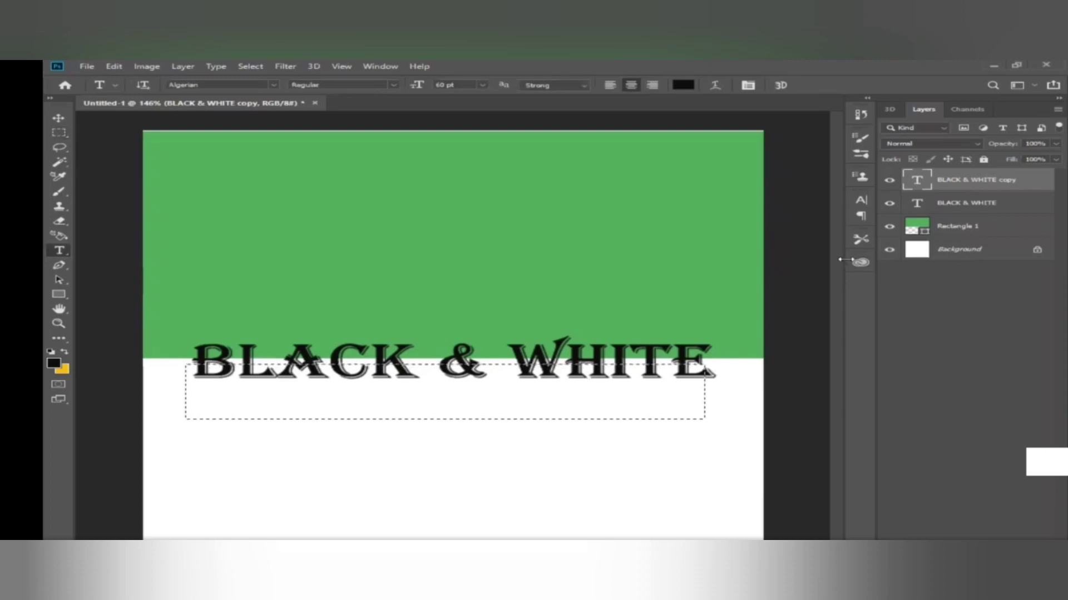
pyautogui.hotkey('ctrl', 'd')
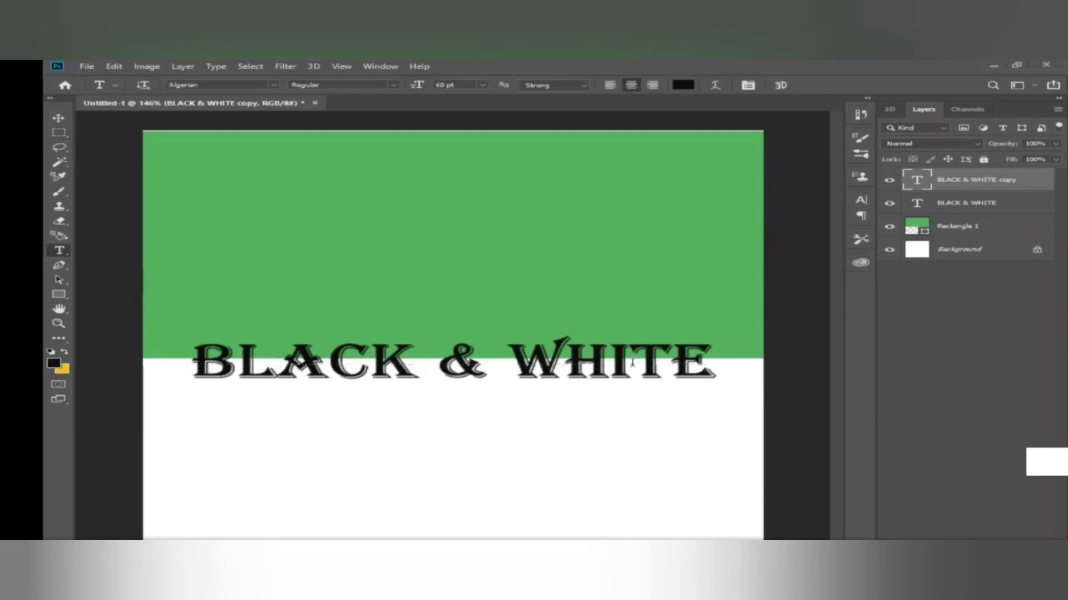
# Select all the lettering in the copied BLACK & WHITE layer, recolour it dark grey 454e46 and commit the text.
pyautogui.click(637, 367)
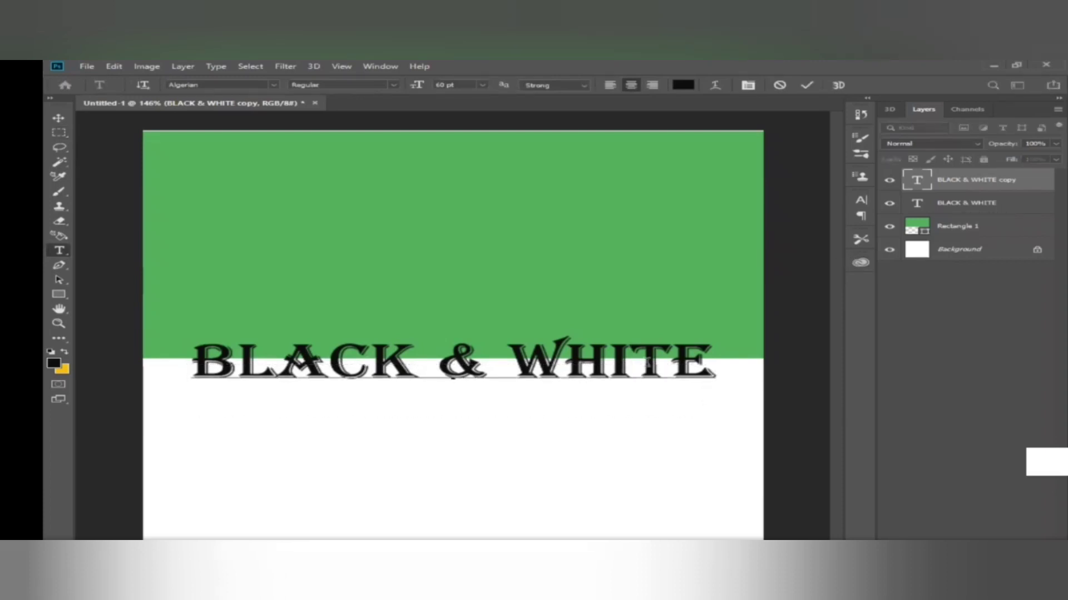
pyautogui.moveTo(718, 357); pyautogui.dragTo(210, 356)
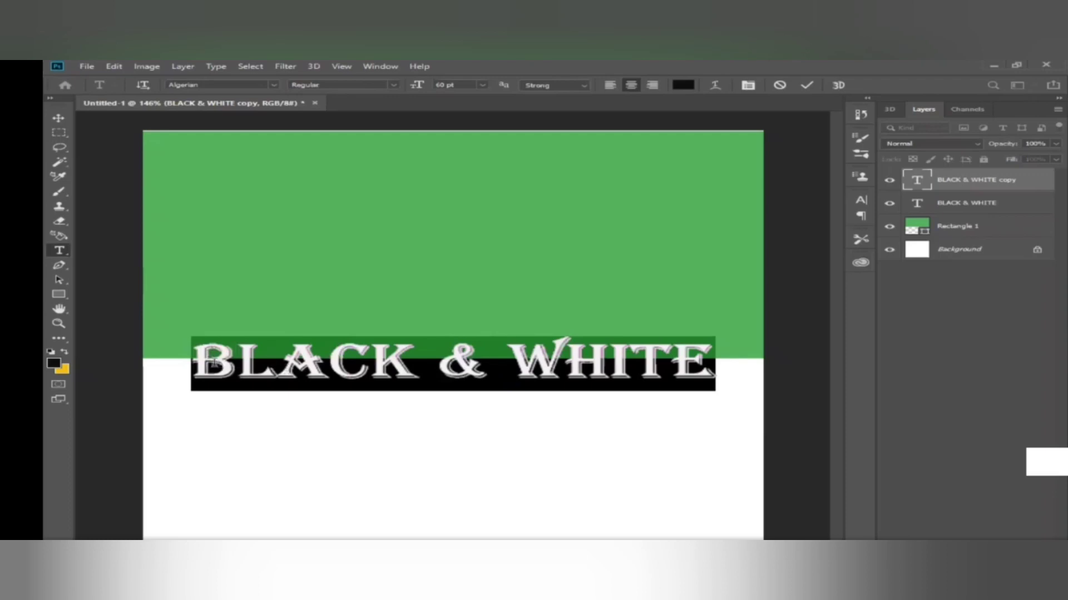
pyautogui.click(55, 366)
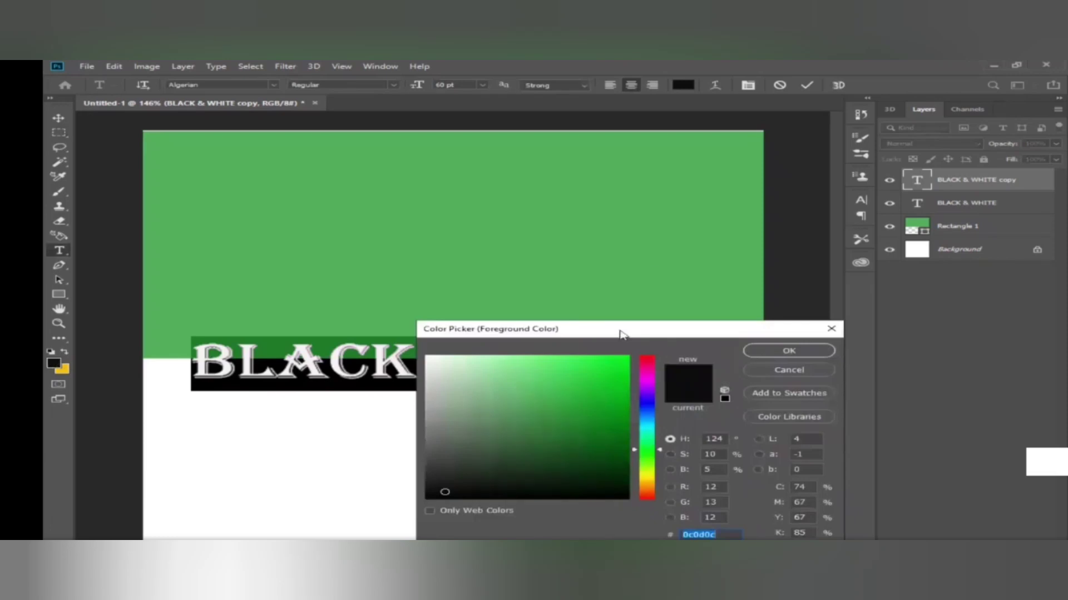
pyautogui.moveTo(621, 334); pyautogui.dragTo(665, 266)
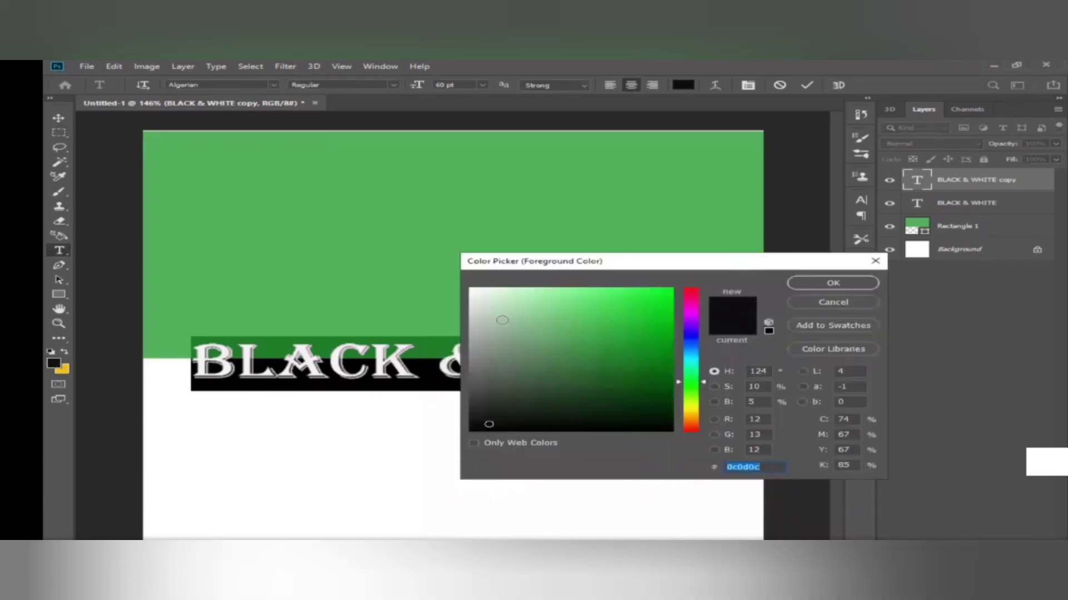
pyautogui.click(481, 301)
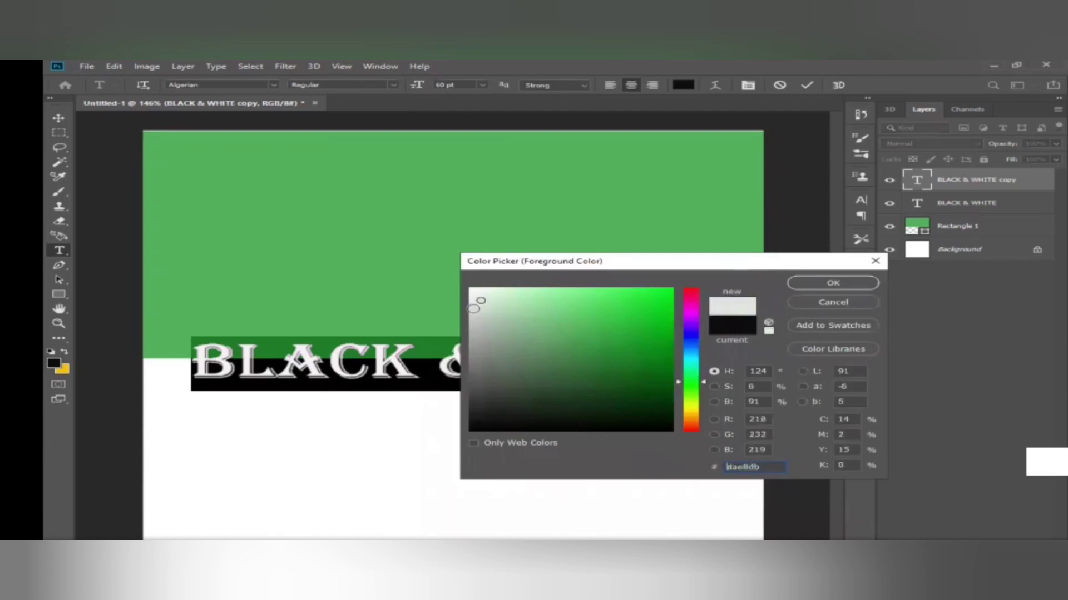
pyautogui.click(472, 308)
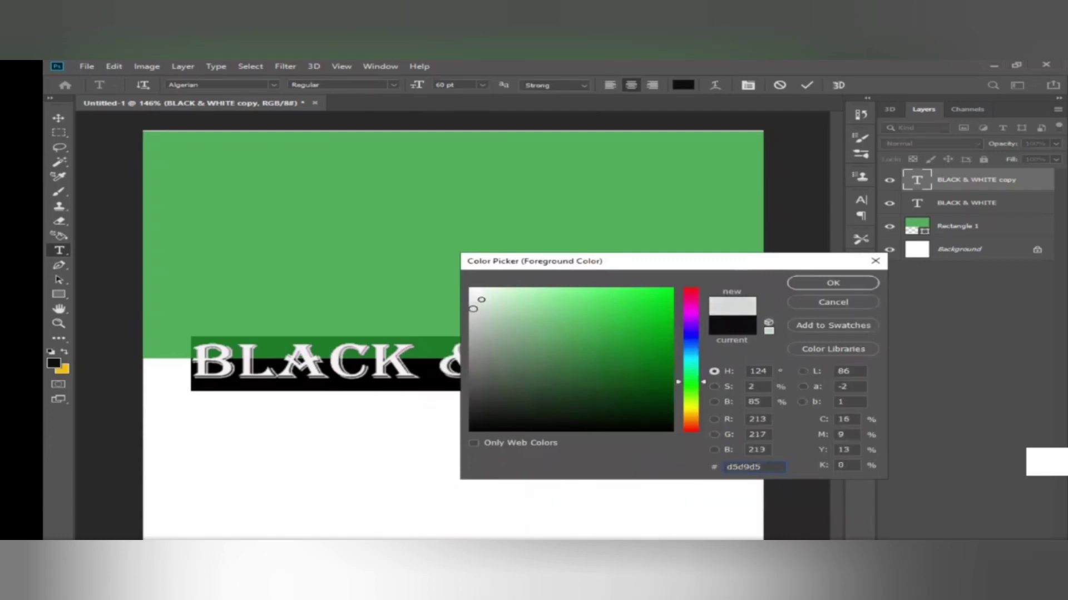
pyautogui.click(477, 307)
pyautogui.click(473, 293)
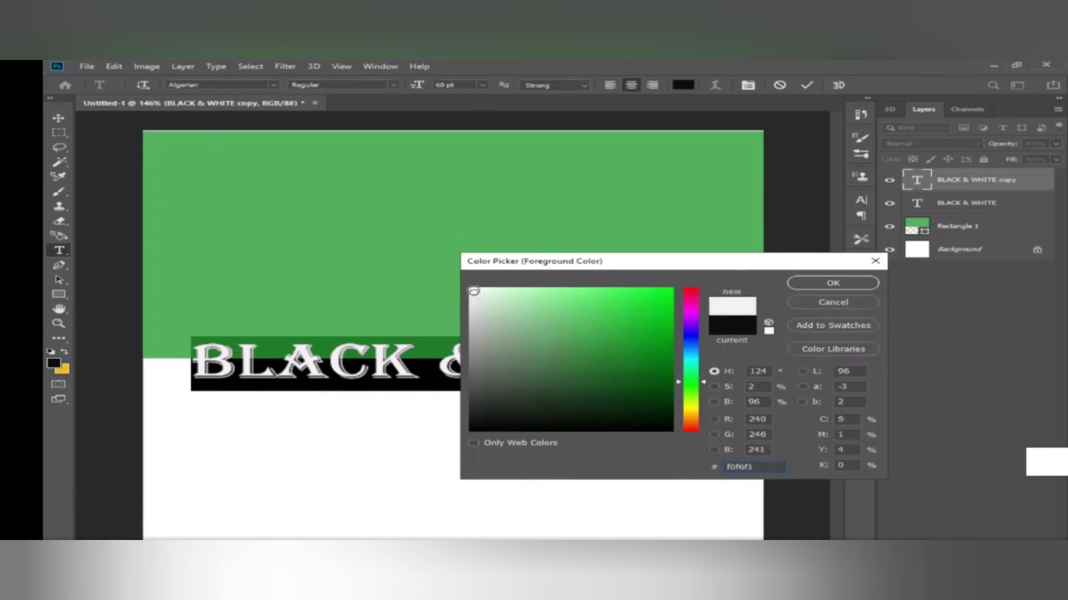
pyautogui.click(492, 420)
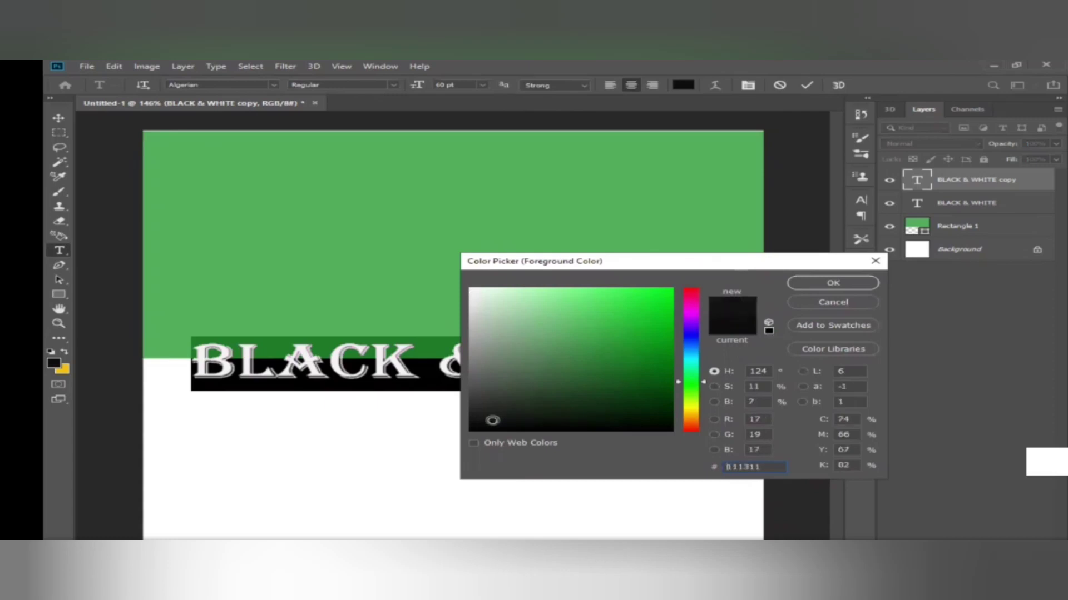
pyautogui.click(492, 387)
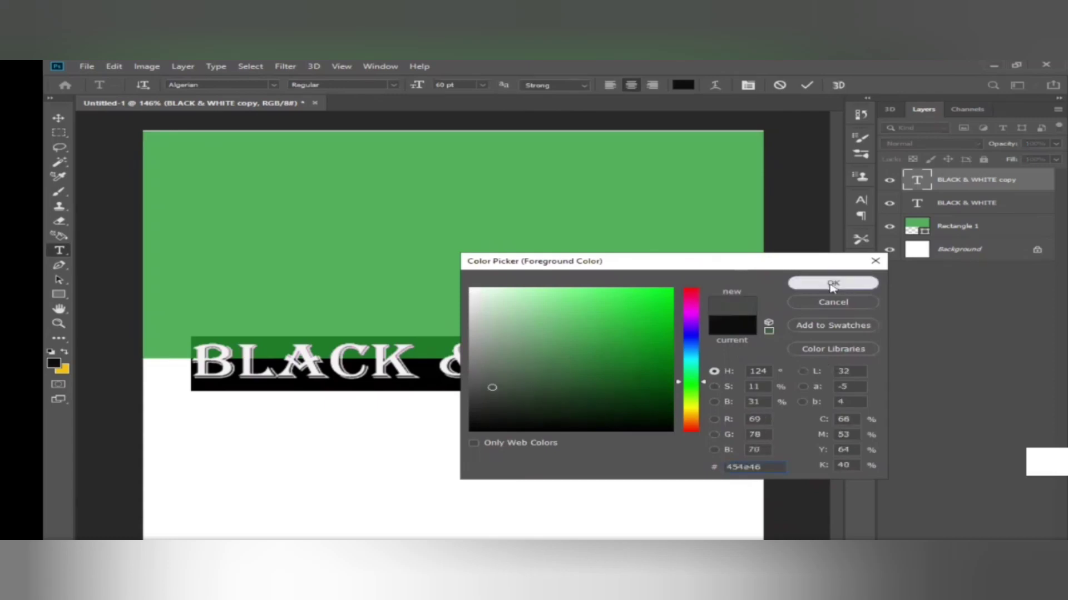
pyautogui.press('Return')
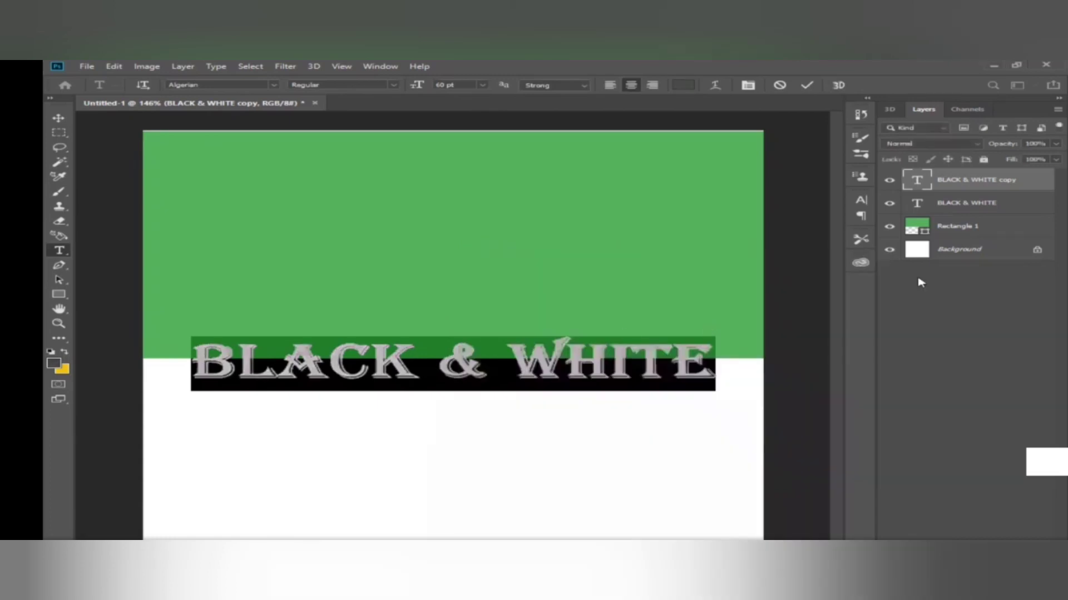
pyautogui.click(990, 207)
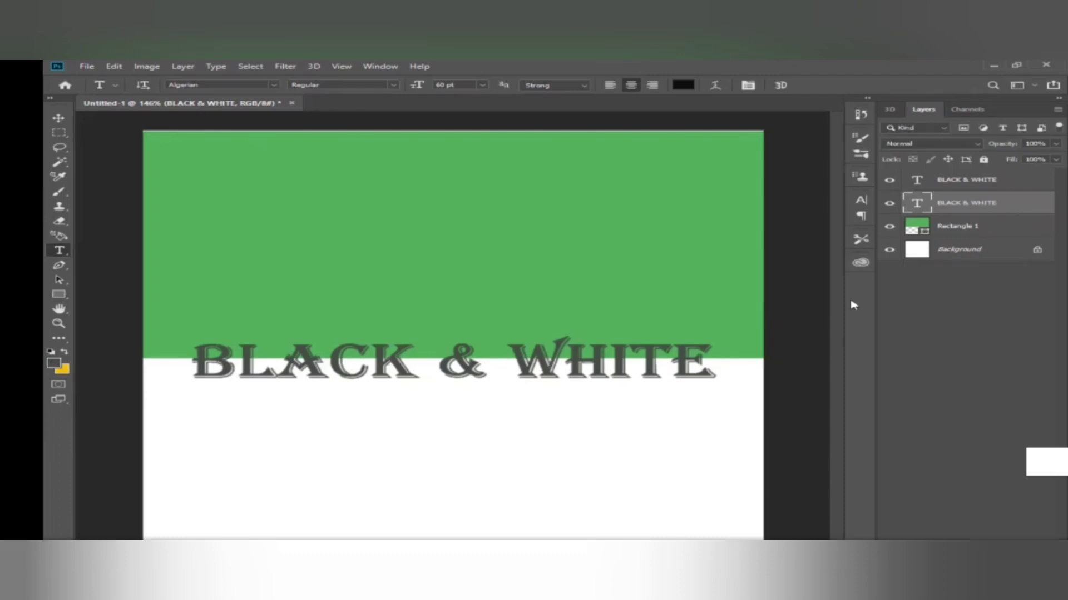
# Delete the dark grey BLACK & WHITE text layer and duplicate the remaining black one.
pyautogui.click(977, 180)
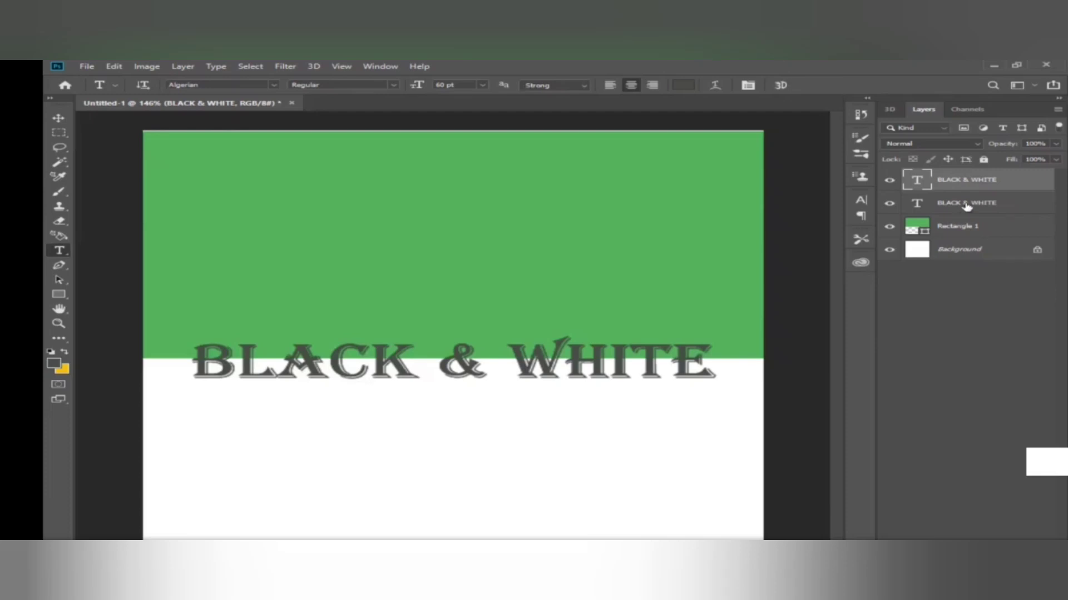
pyautogui.click(967, 205)
pyautogui.click(968, 185)
pyautogui.click(978, 203)
pyautogui.moveTo(978, 202); pyautogui.dragTo(968, 473)
pyautogui.press('Delete')
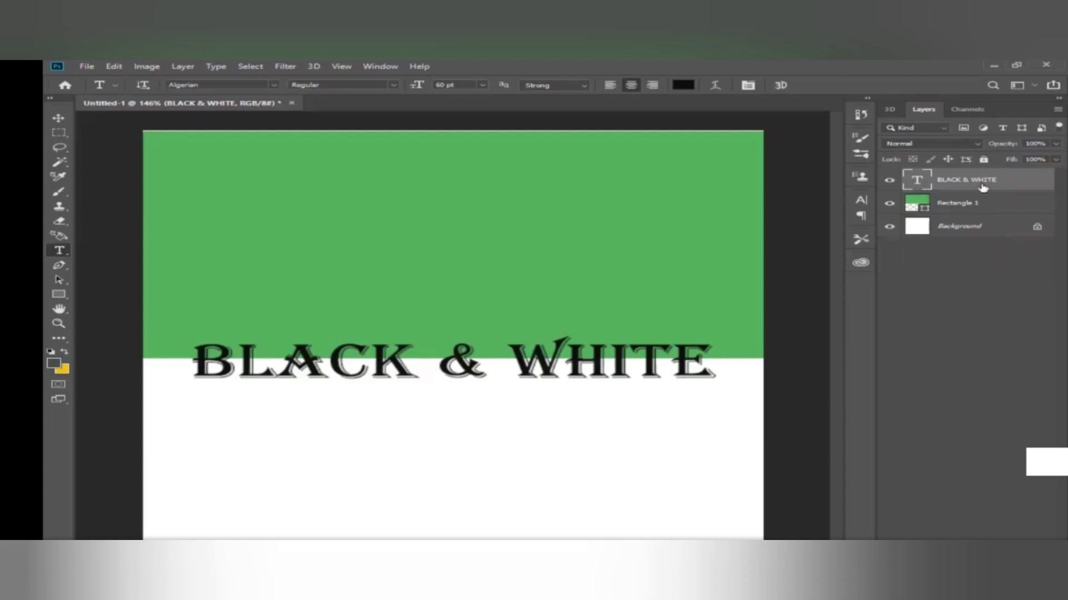
pyautogui.hotkey('ctrl', 'j')
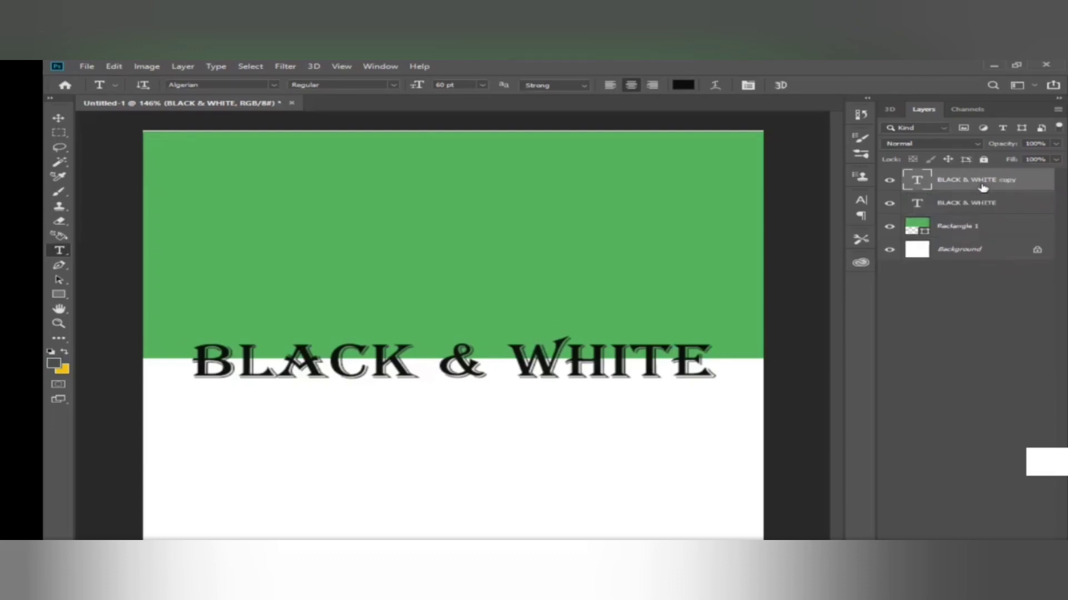